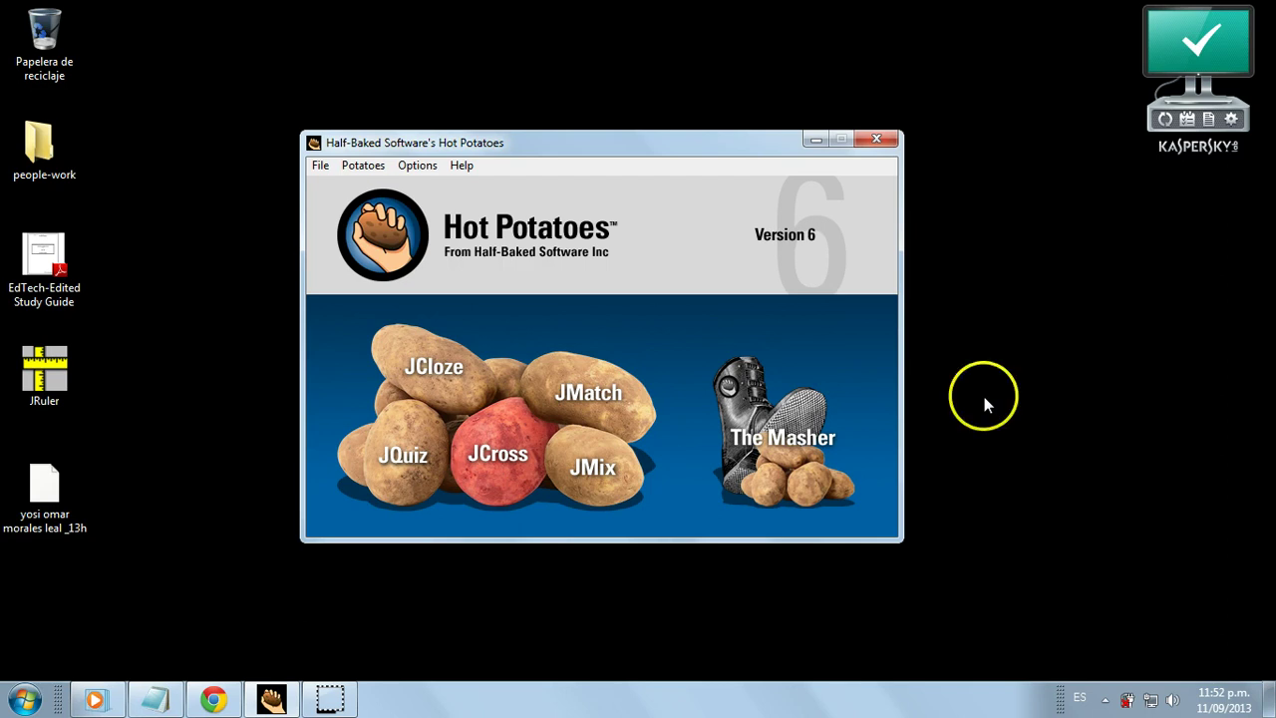
Check that the people-work folder on the desktop is empty
click(984, 397)
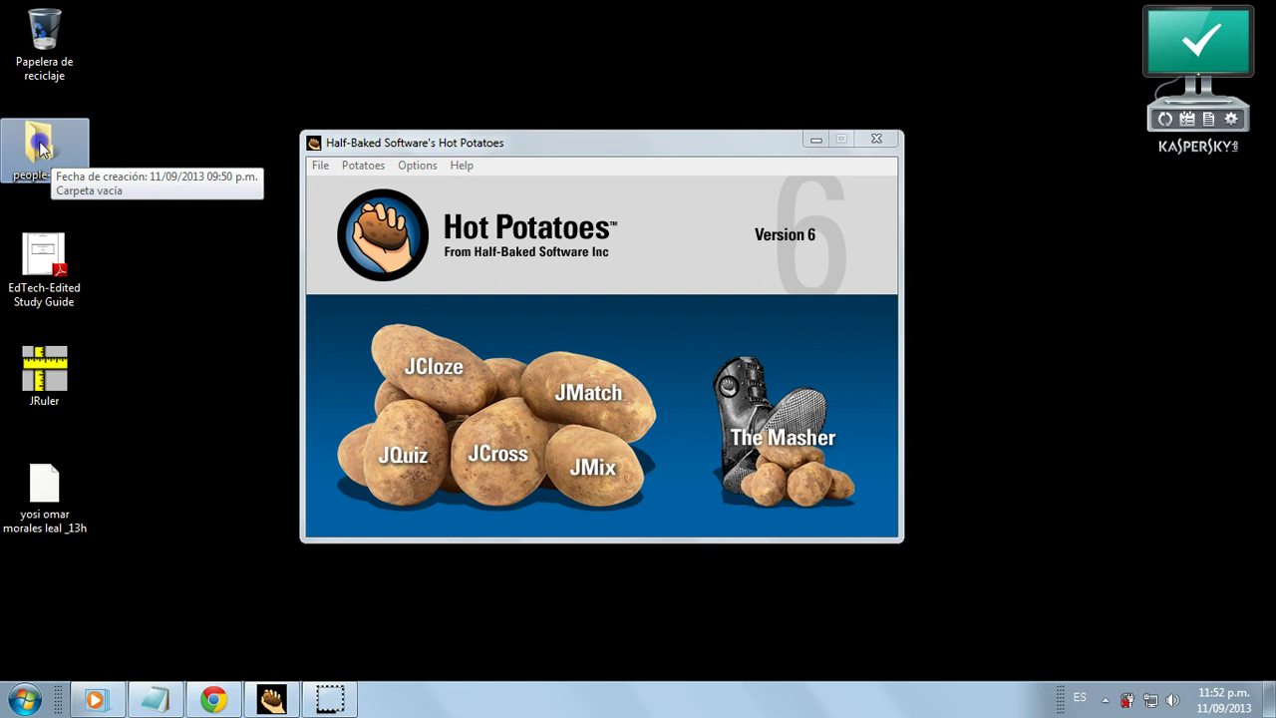
double_click(40, 147)
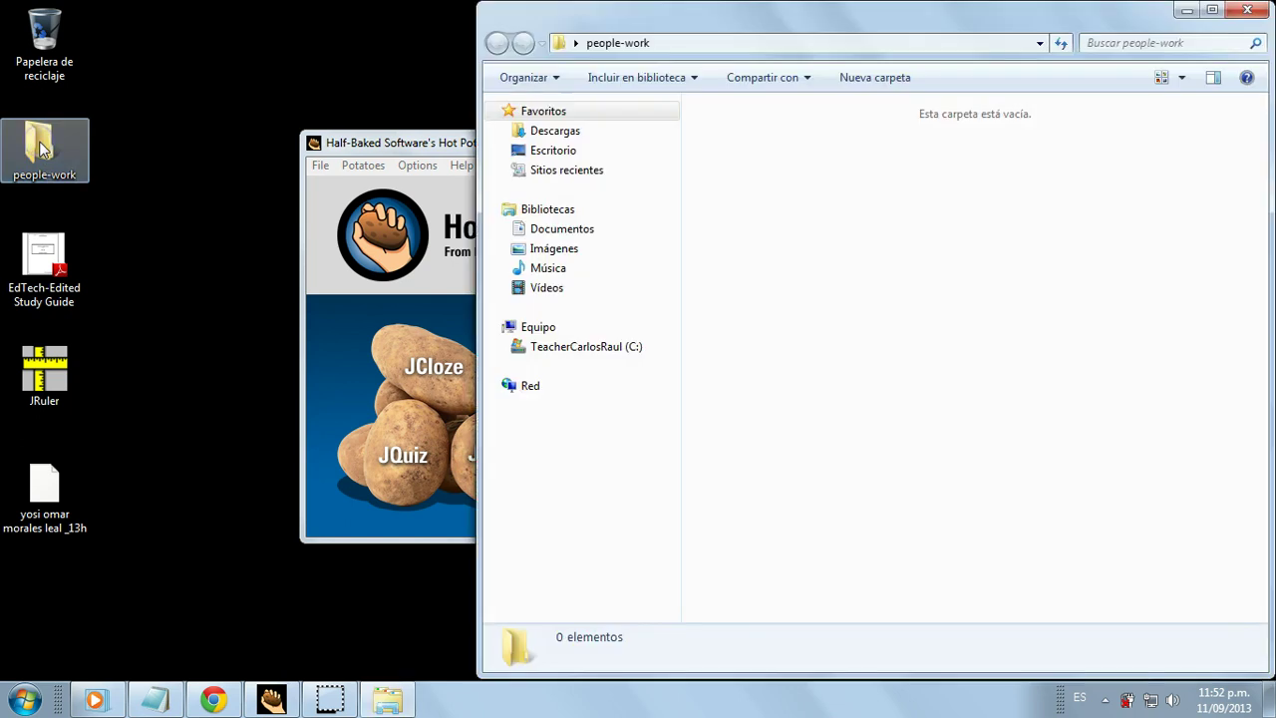
click(1262, 10)
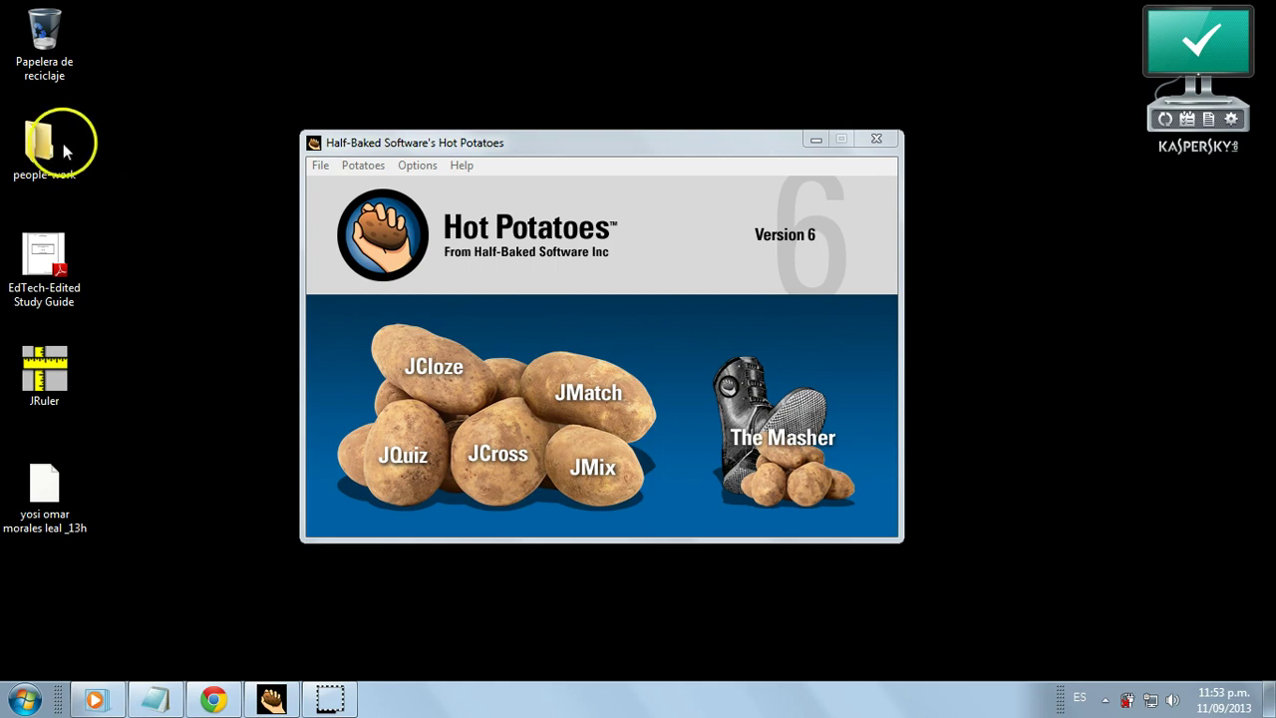
Start a new JCloze exercise titled 'People go to work and school'
click(448, 373)
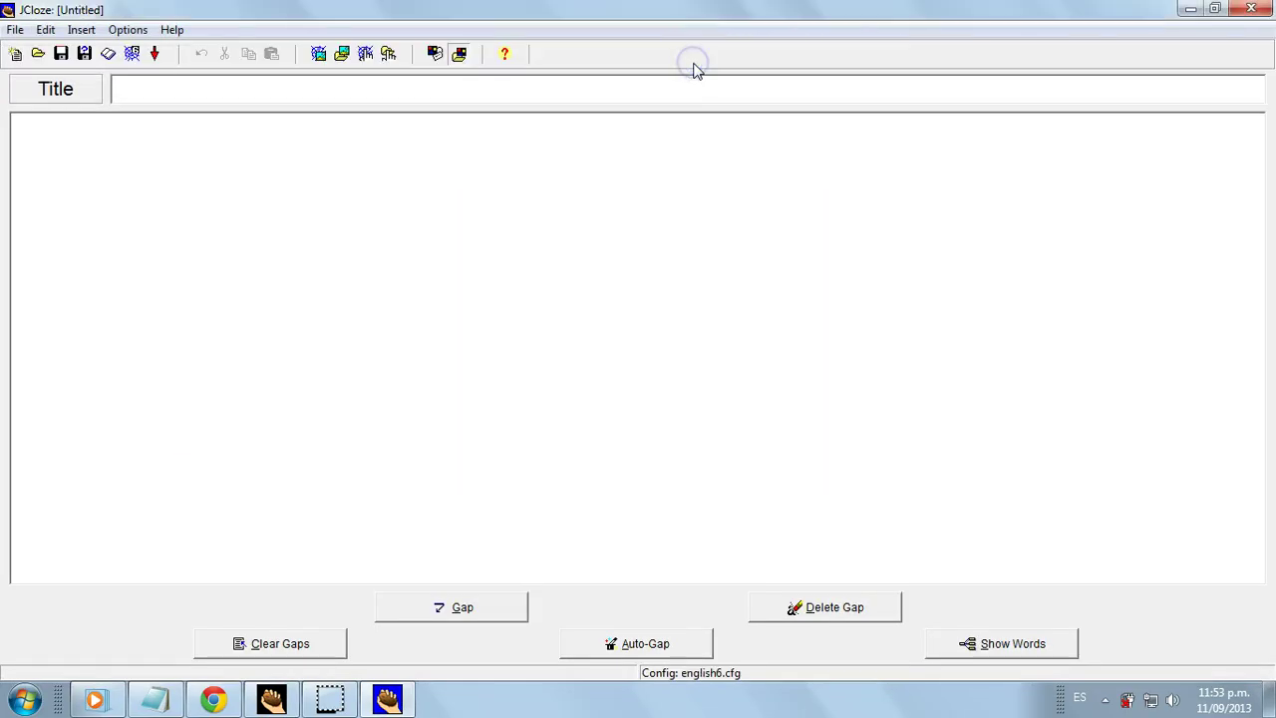
click(696, 85)
text(People go to work and schoo)
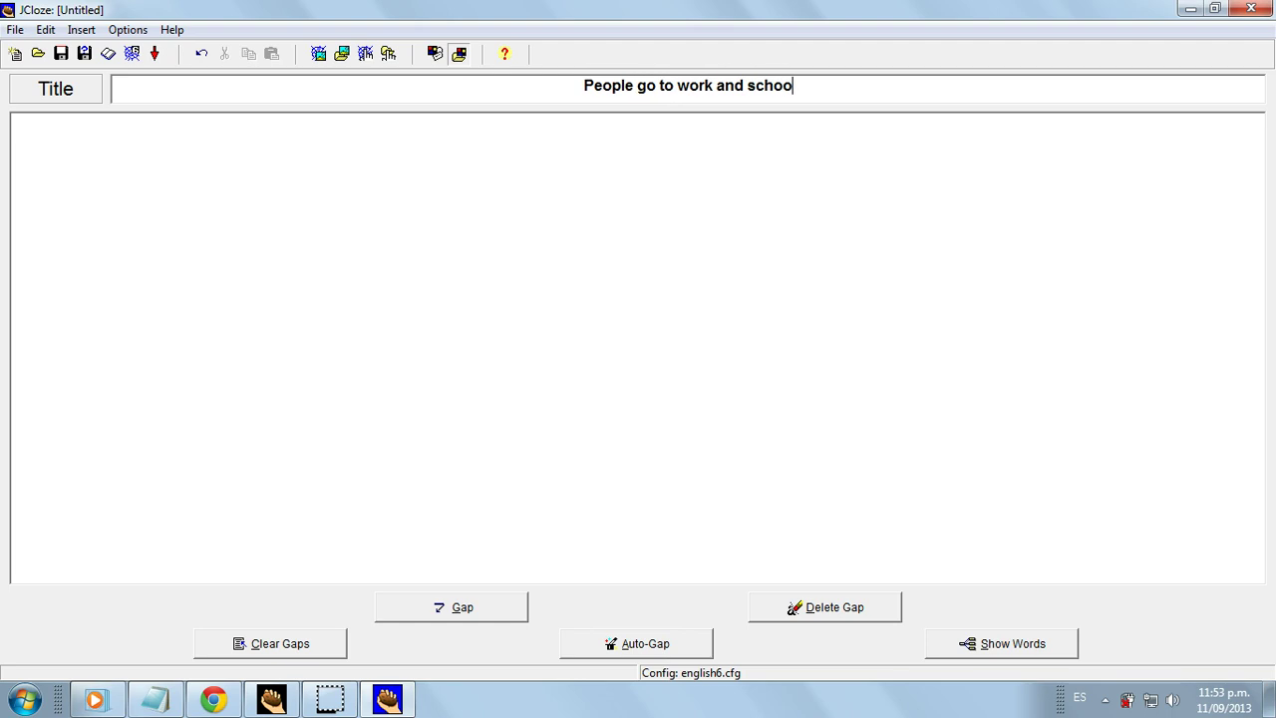
text(l)
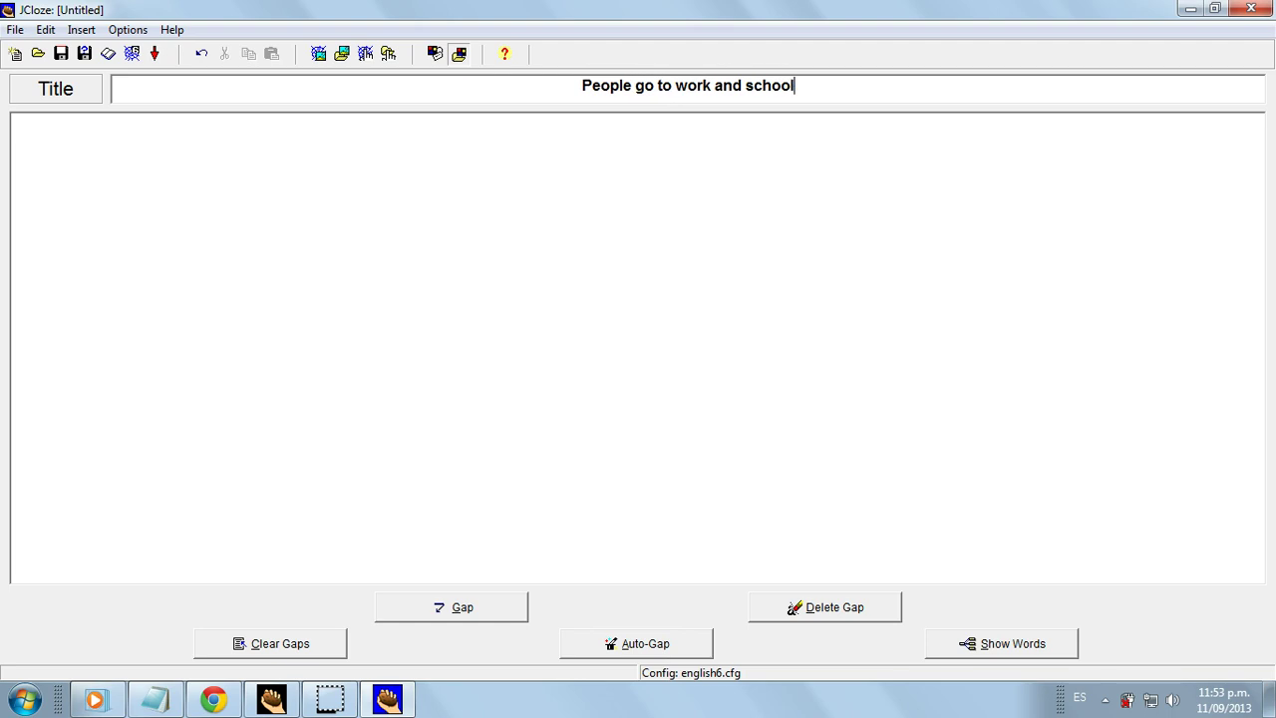
Save the exercise as people-work.jcl inside the desktop people-work folder
click(58, 54)
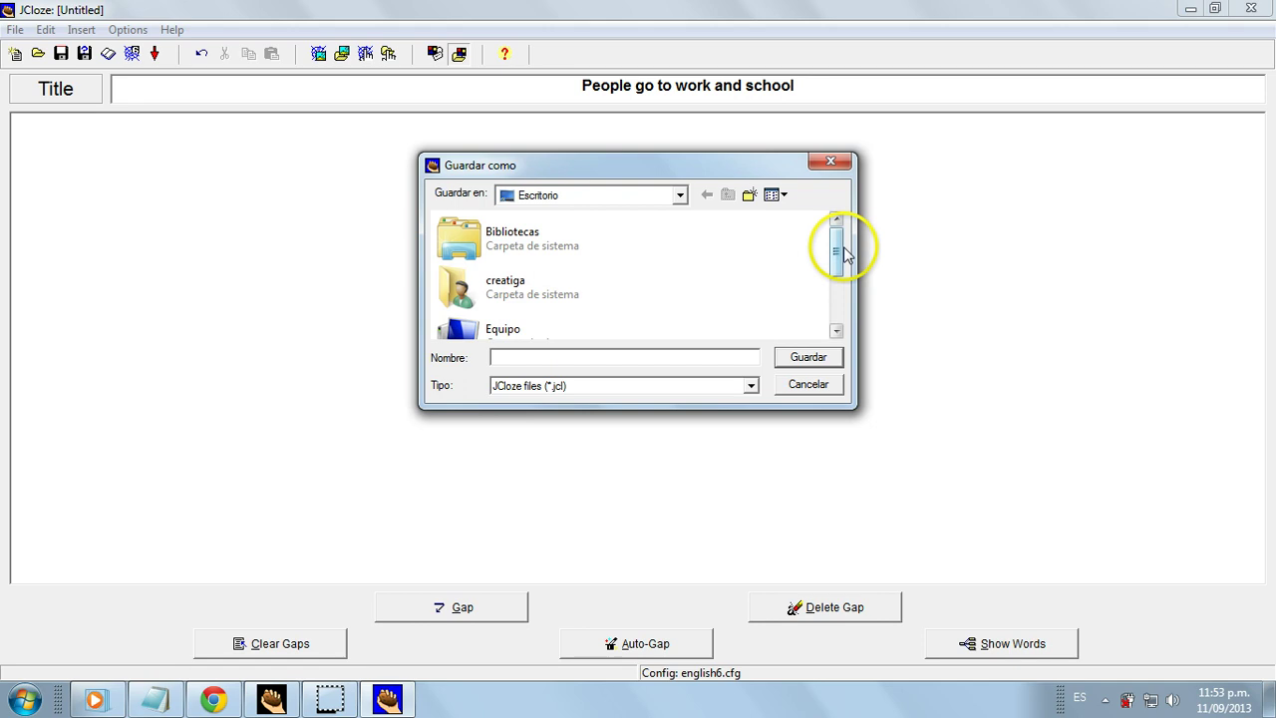
drag(842, 254, 835, 299)
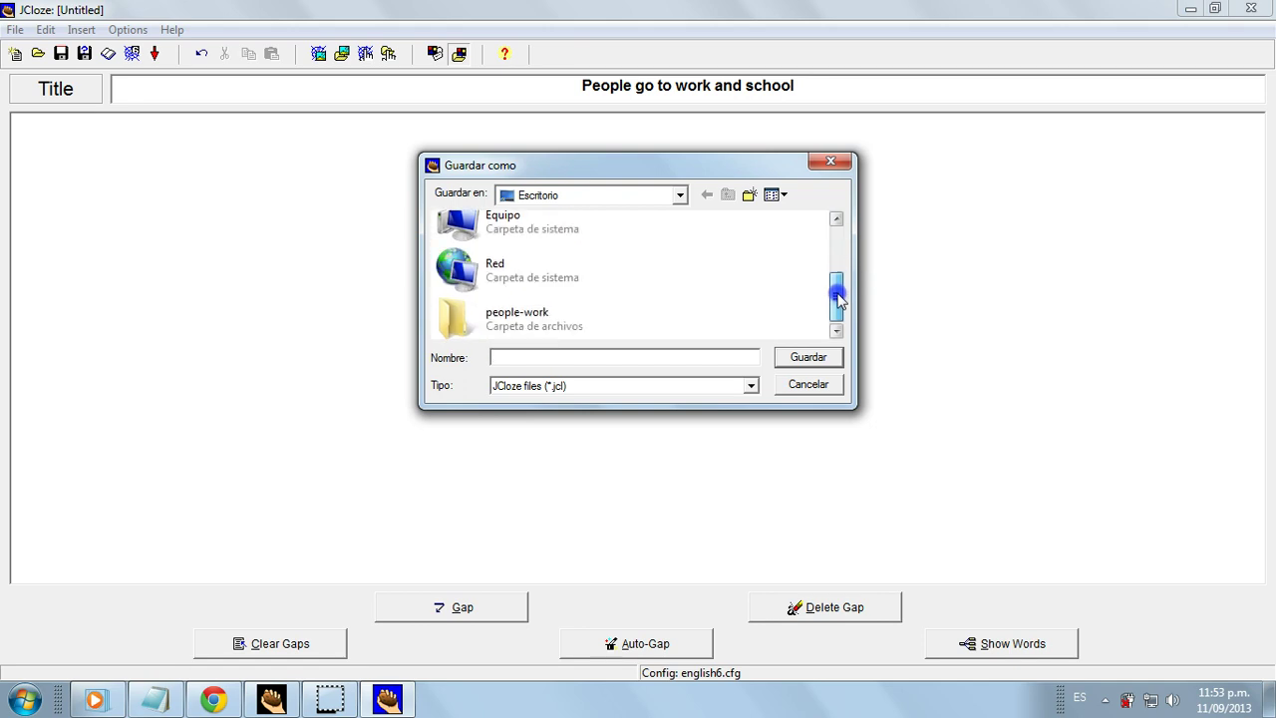
click(454, 321)
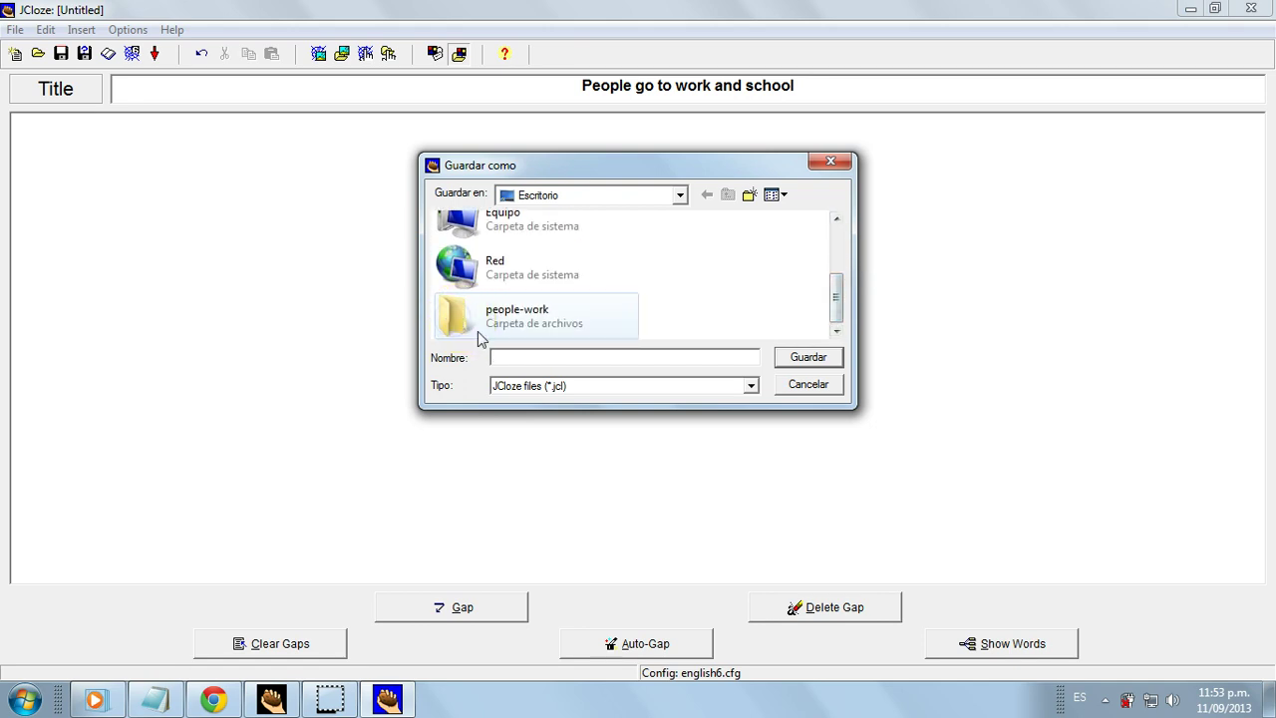
double_click(478, 331)
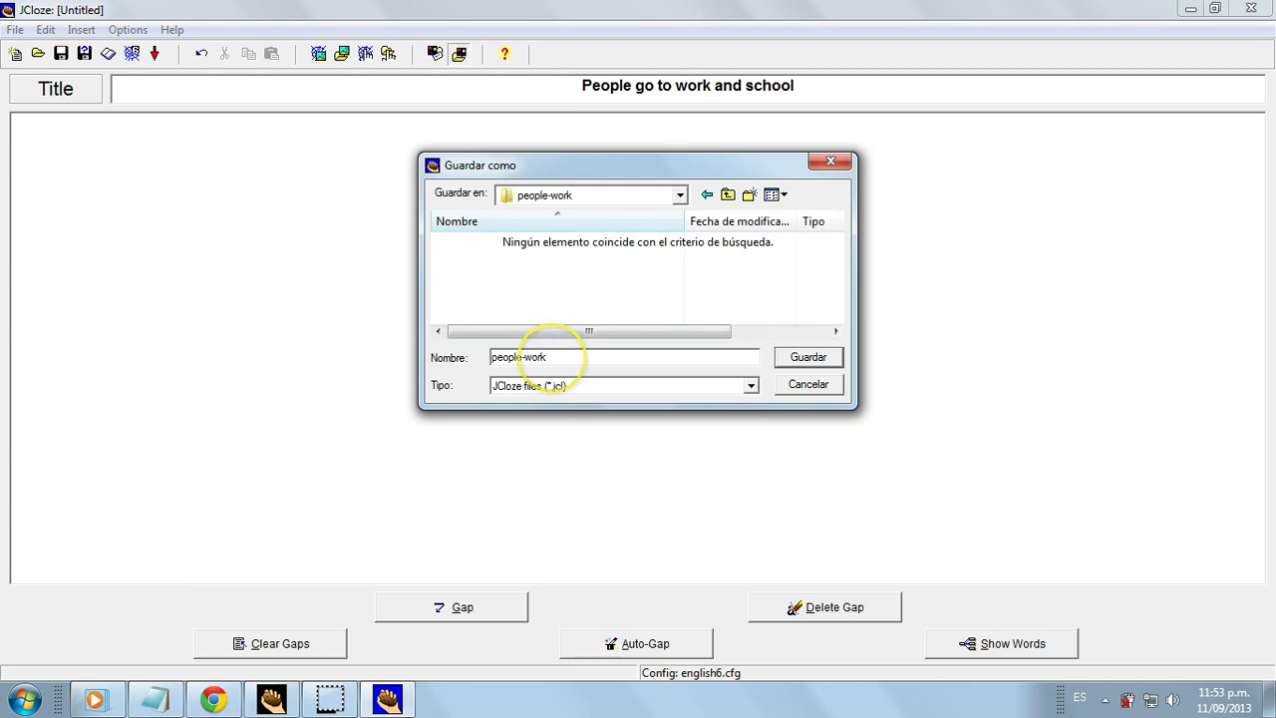
click(813, 357)
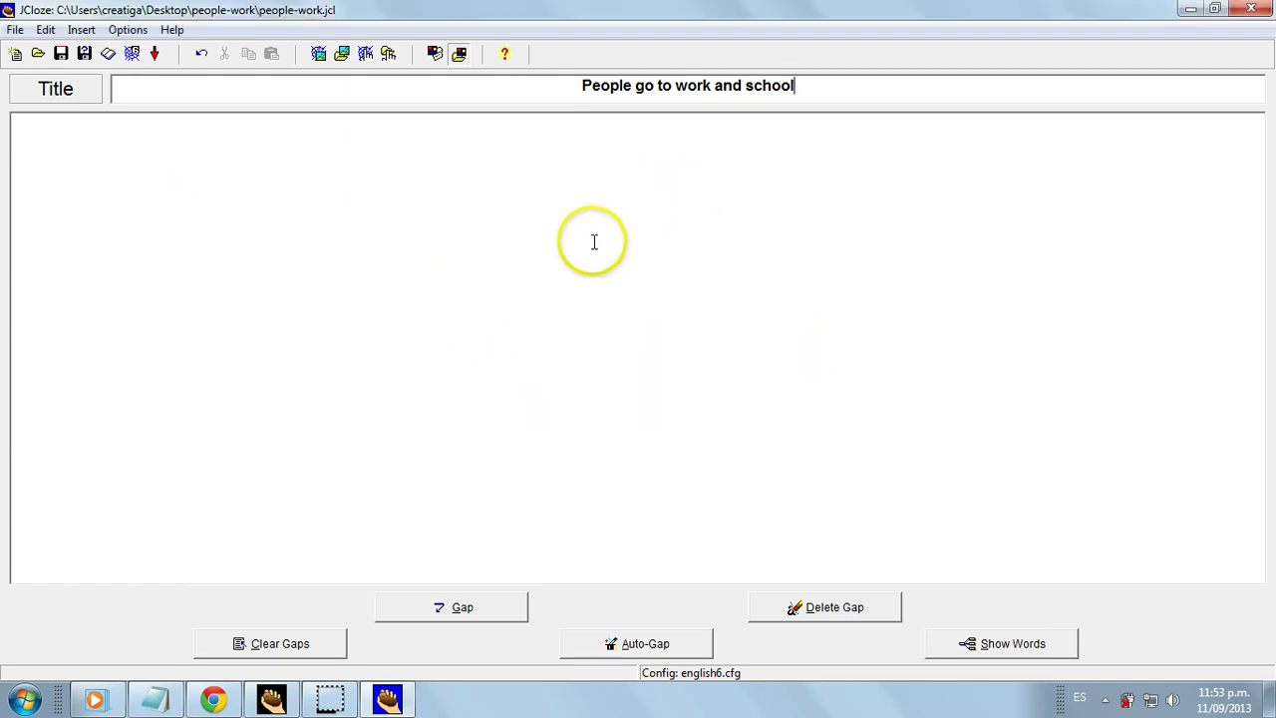
Copy the seven numbered question-and-answer lines from Notepad into the JCloze exercise text
click(116, 183)
click(155, 699)
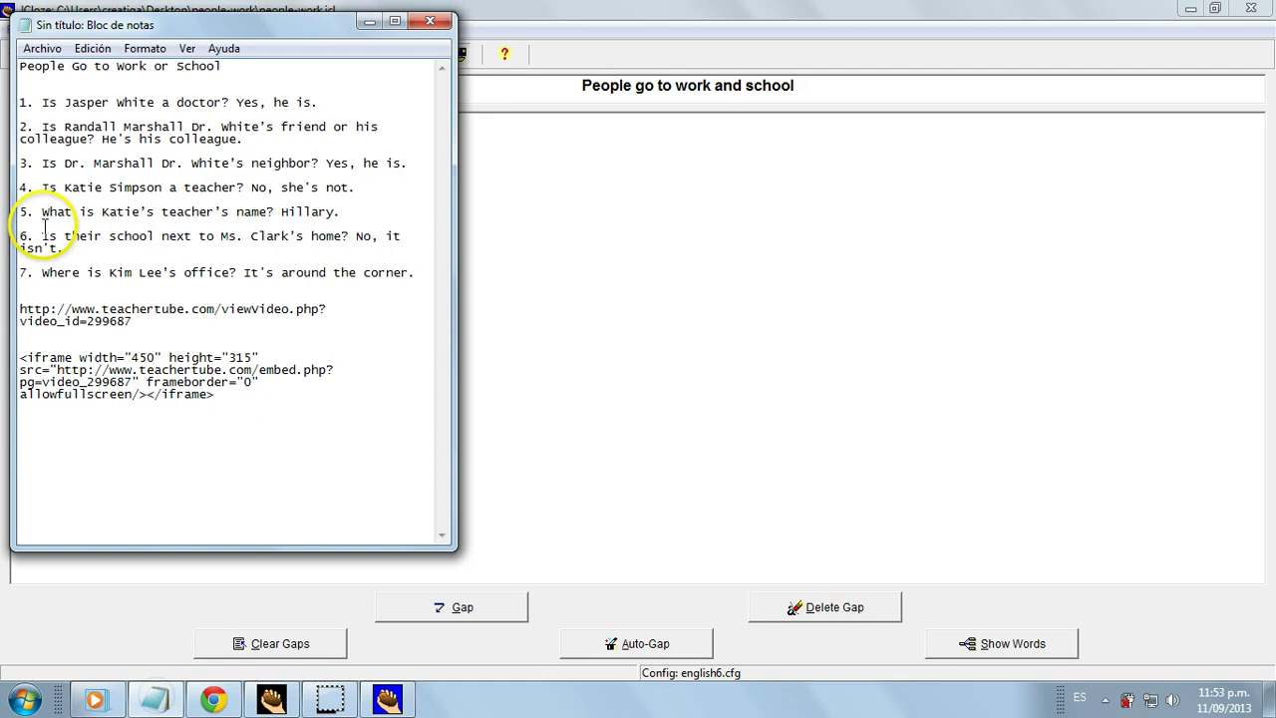
drag(415, 272, 20, 102)
key(ctrl+c)
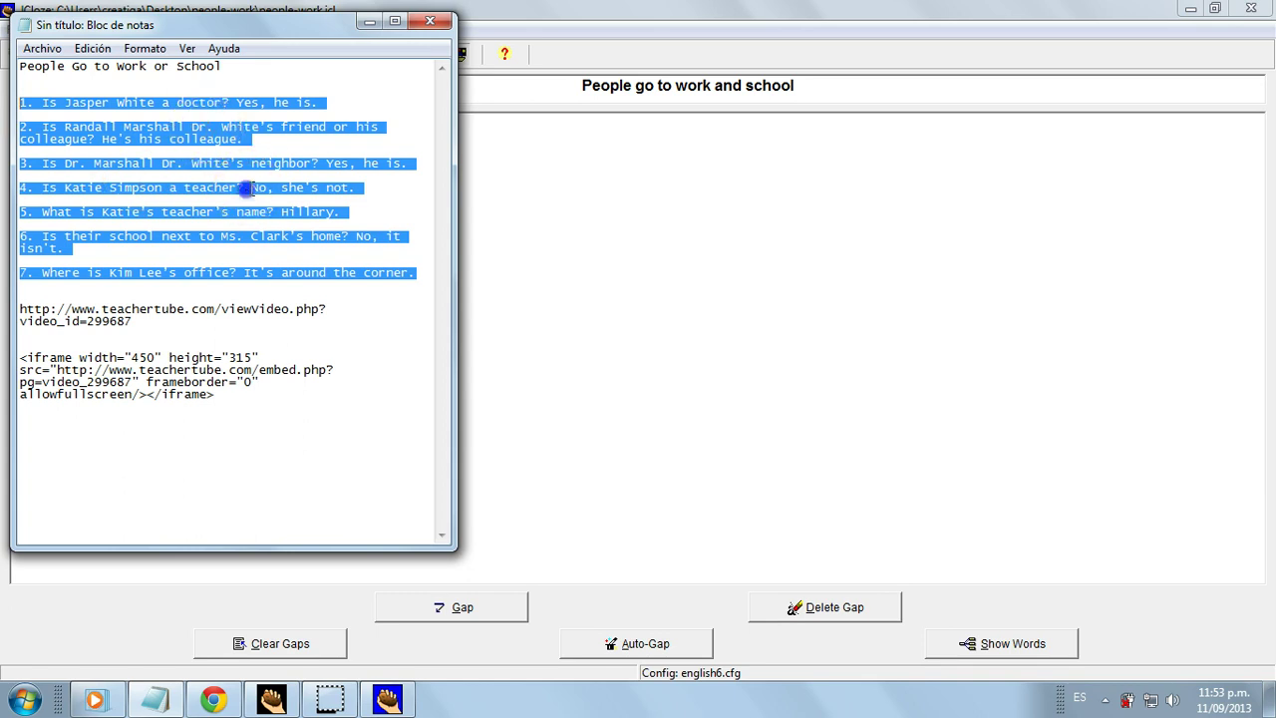
click(369, 21)
click(588, 231)
right_click(136, 158)
click(186, 217)
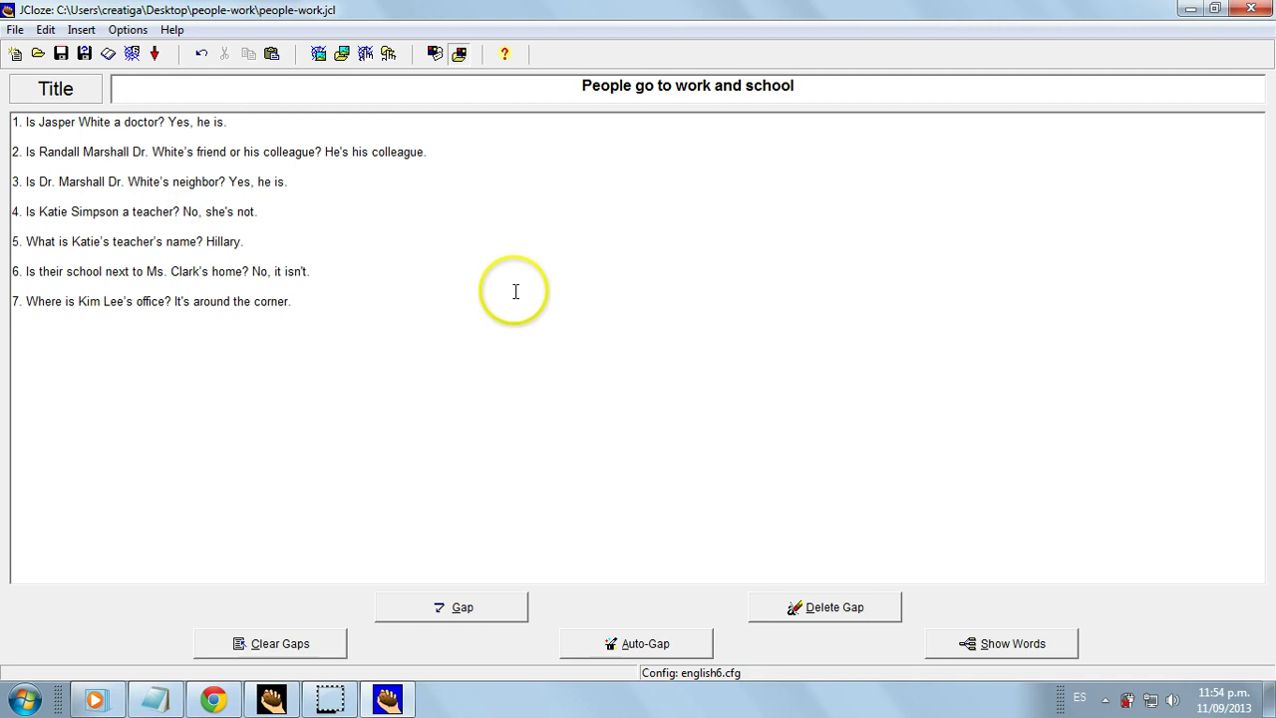
Gap the line 1 answer 'Yes, he is.', including its punctuation, with no alternatives
drag(229, 122, 169, 121)
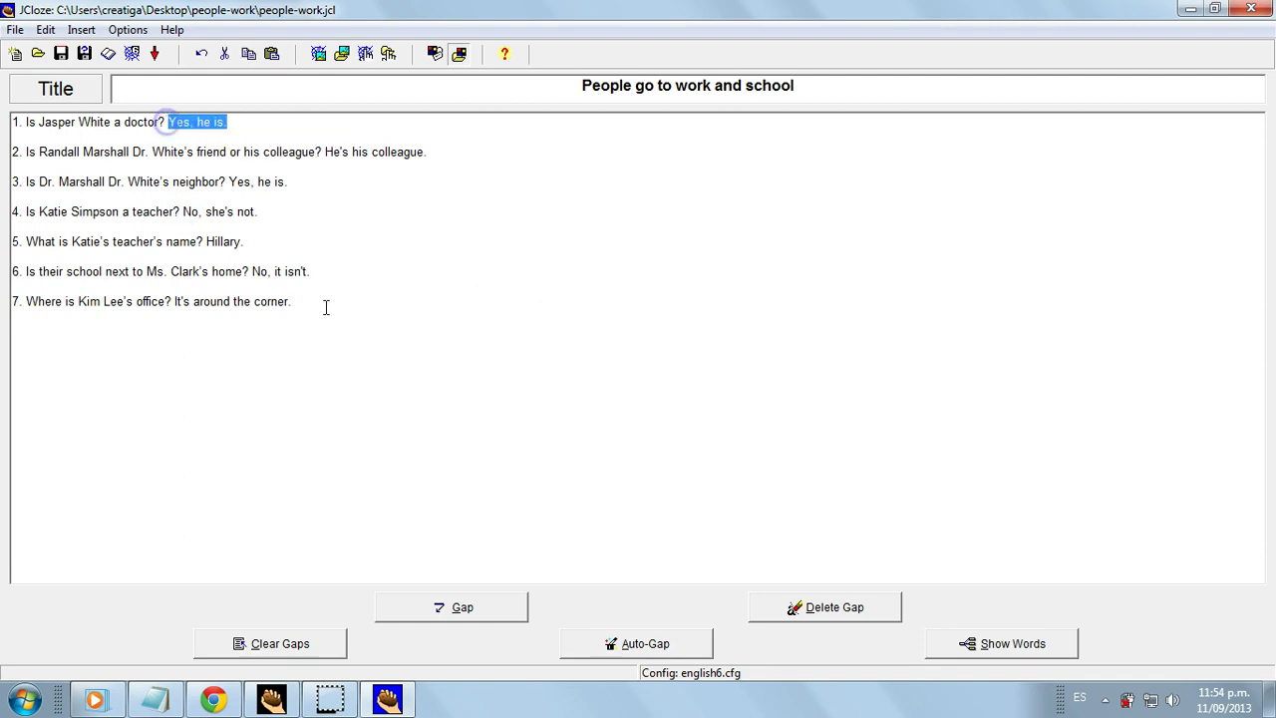
click(491, 306)
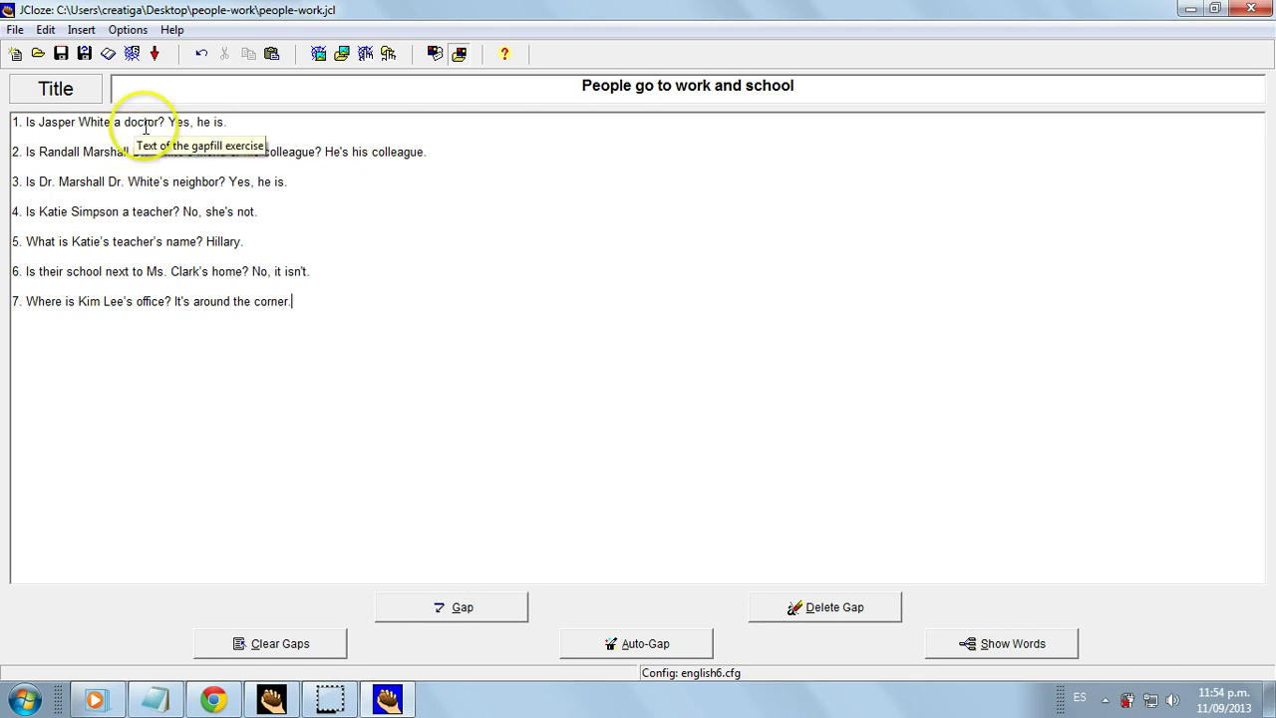
click(228, 122)
drag(229, 122, 169, 122)
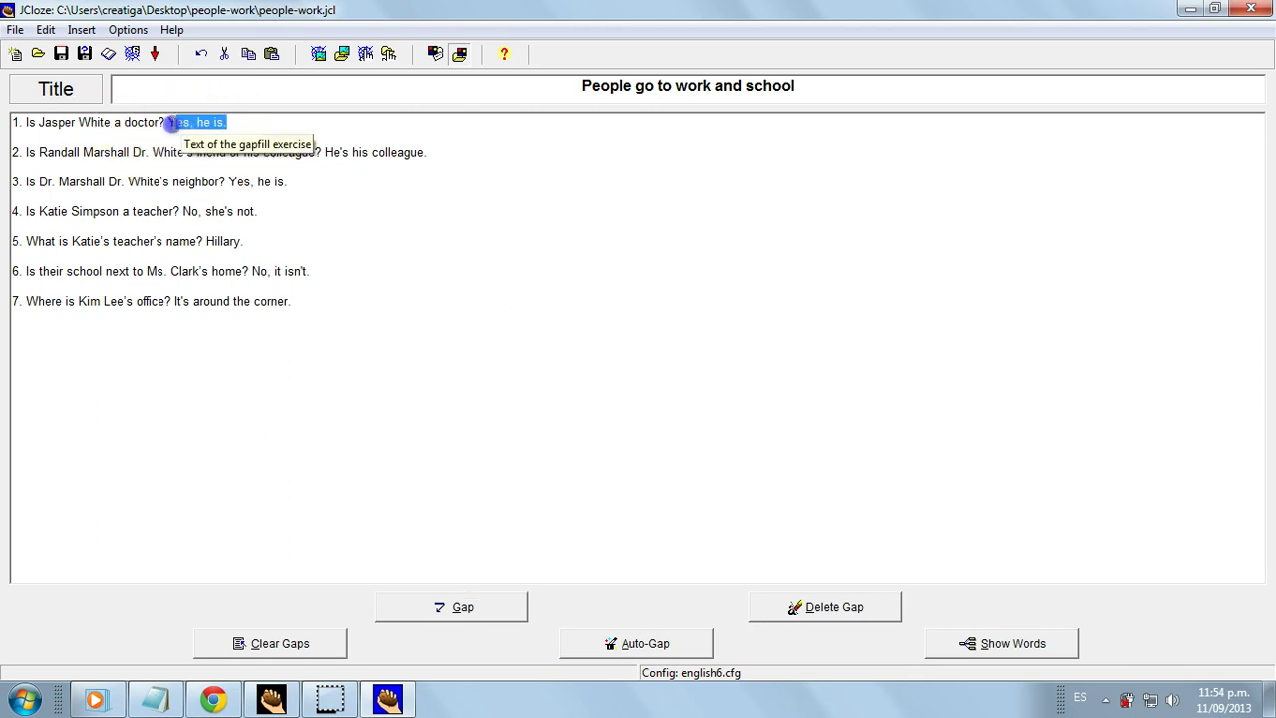
click(457, 610)
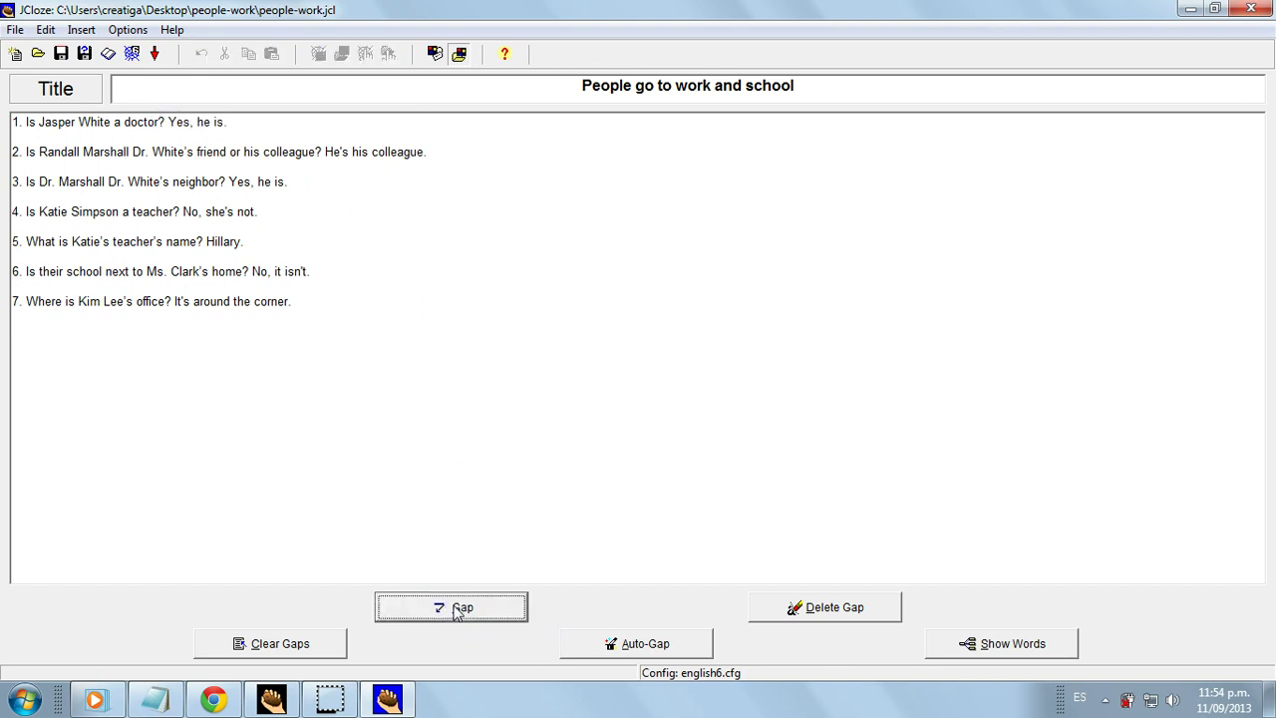
click(592, 397)
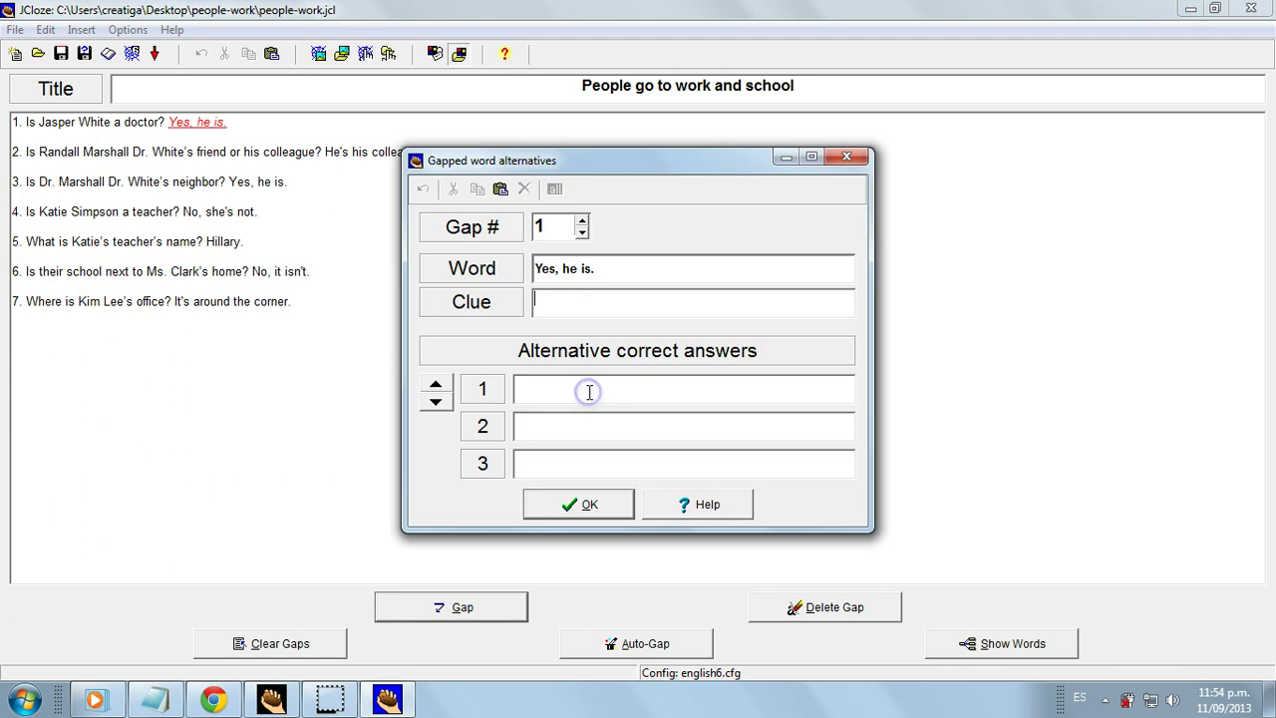
click(586, 506)
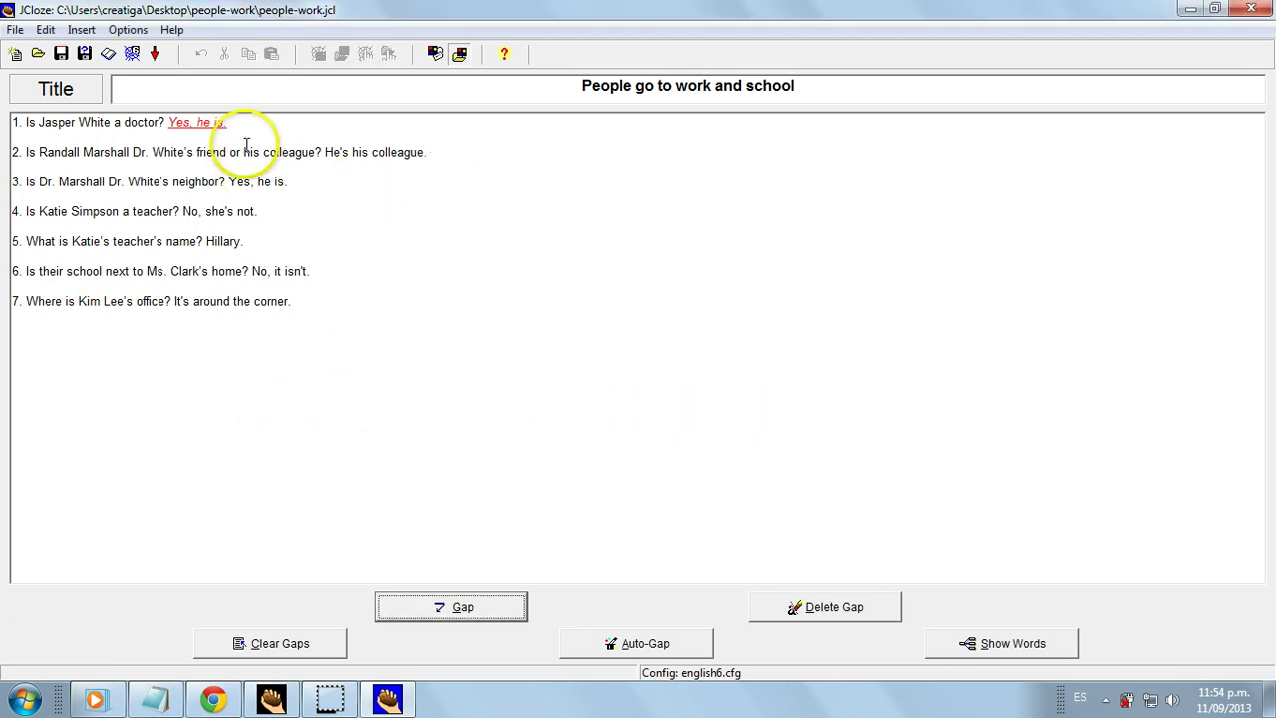
In Configure Output, delete the 'Gap-fill exercise' subtitle and set instructions to 'Watch the video and answer with complete sentences.'
click(127, 30)
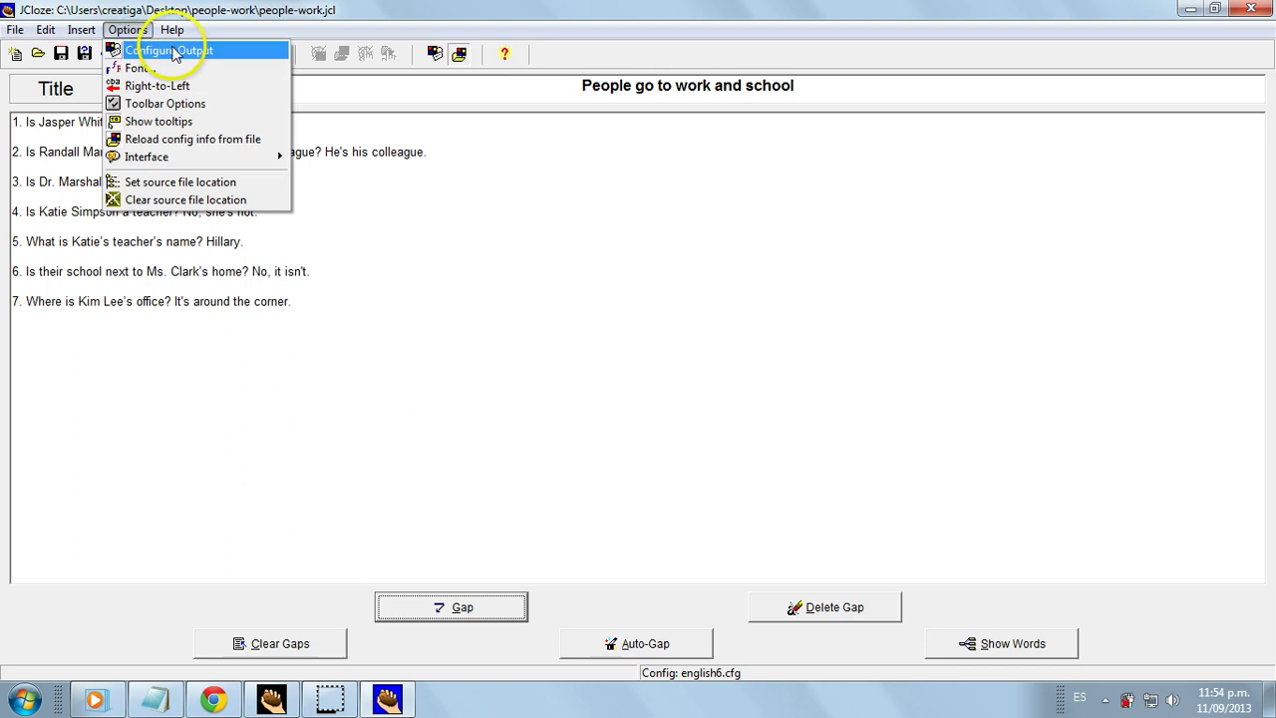
click(266, 51)
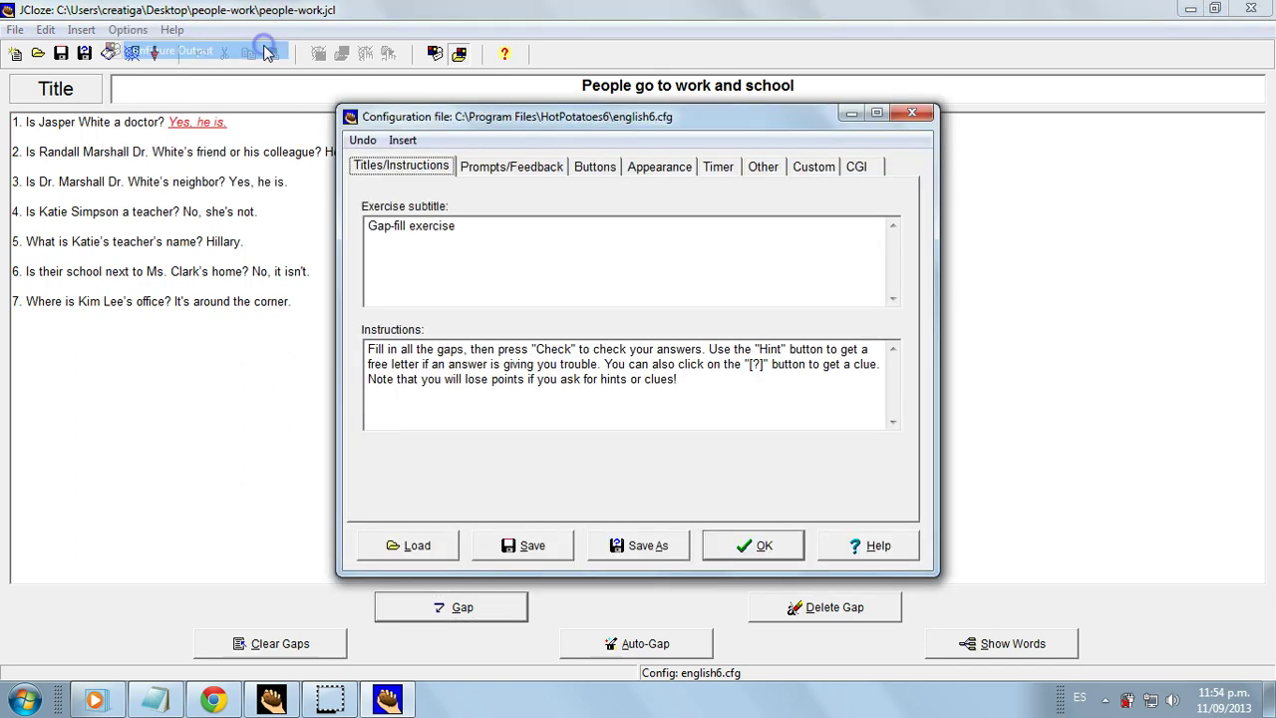
drag(385, 227, 471, 230)
triple_click(471, 231)
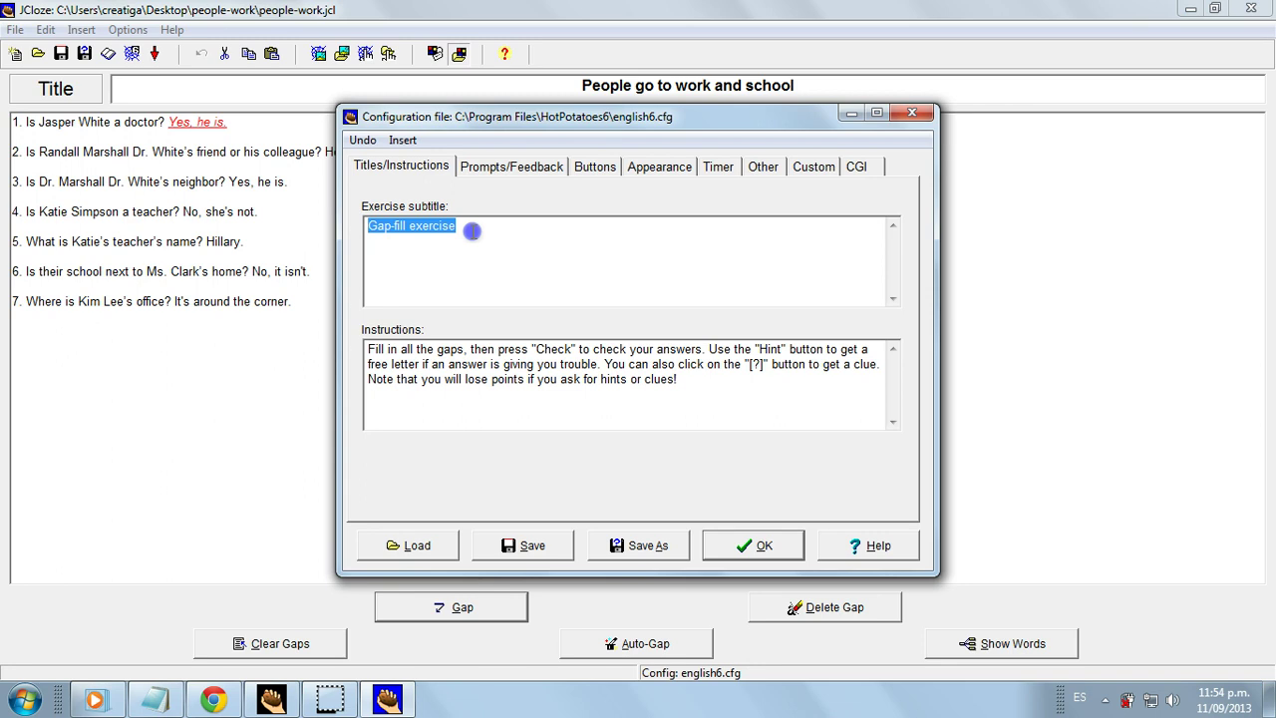
key(Delete)
drag(687, 388, 350, 353)
text(Wa)
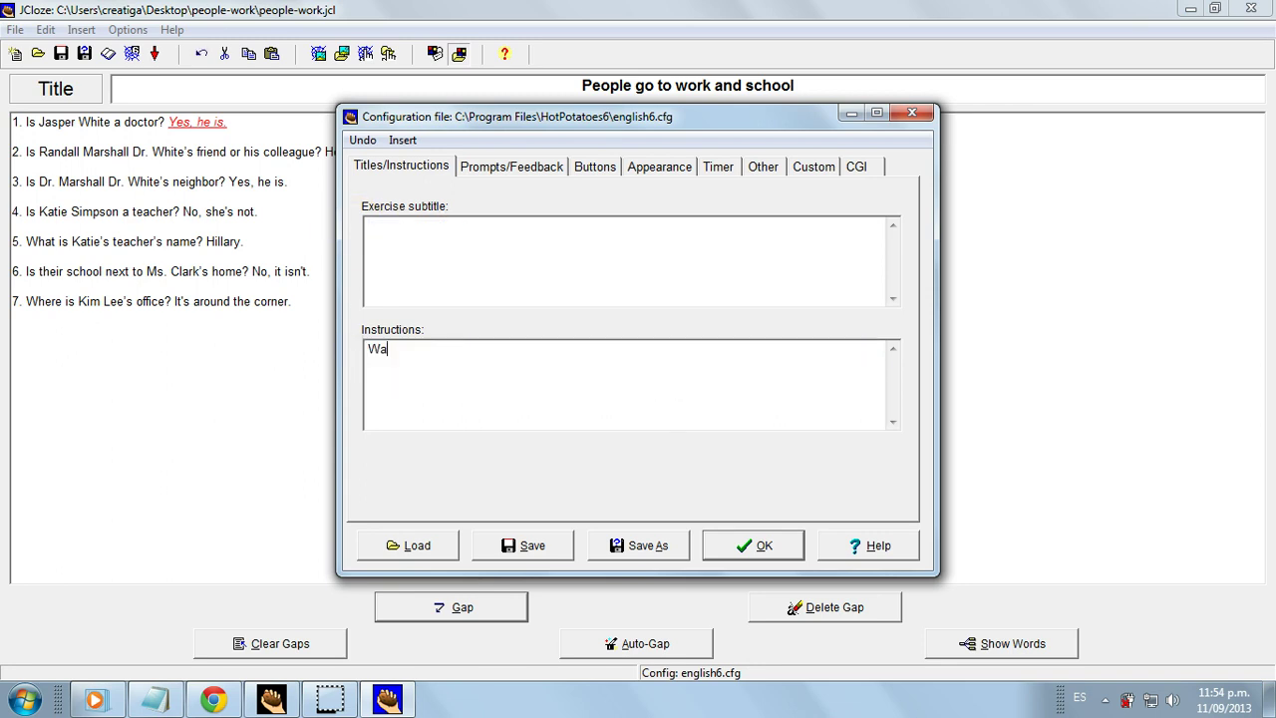
text(tch the video and answer )
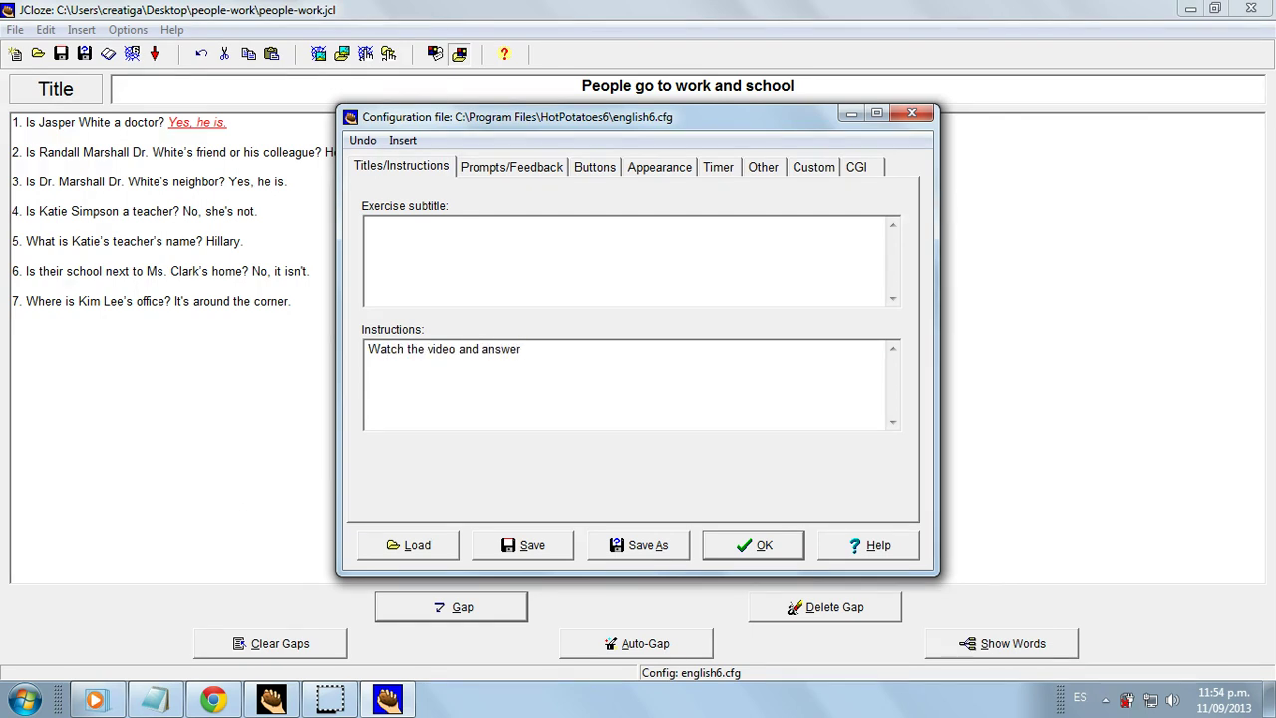
text(with complete sentences.)
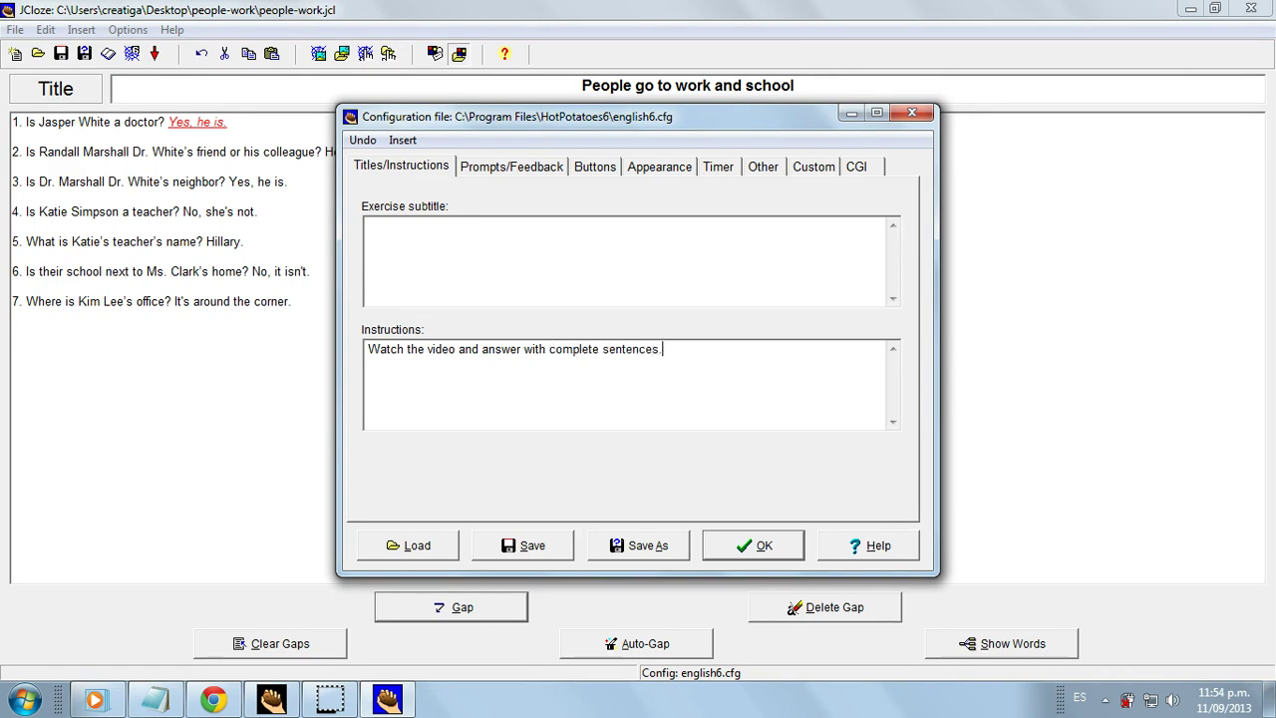
click(515, 176)
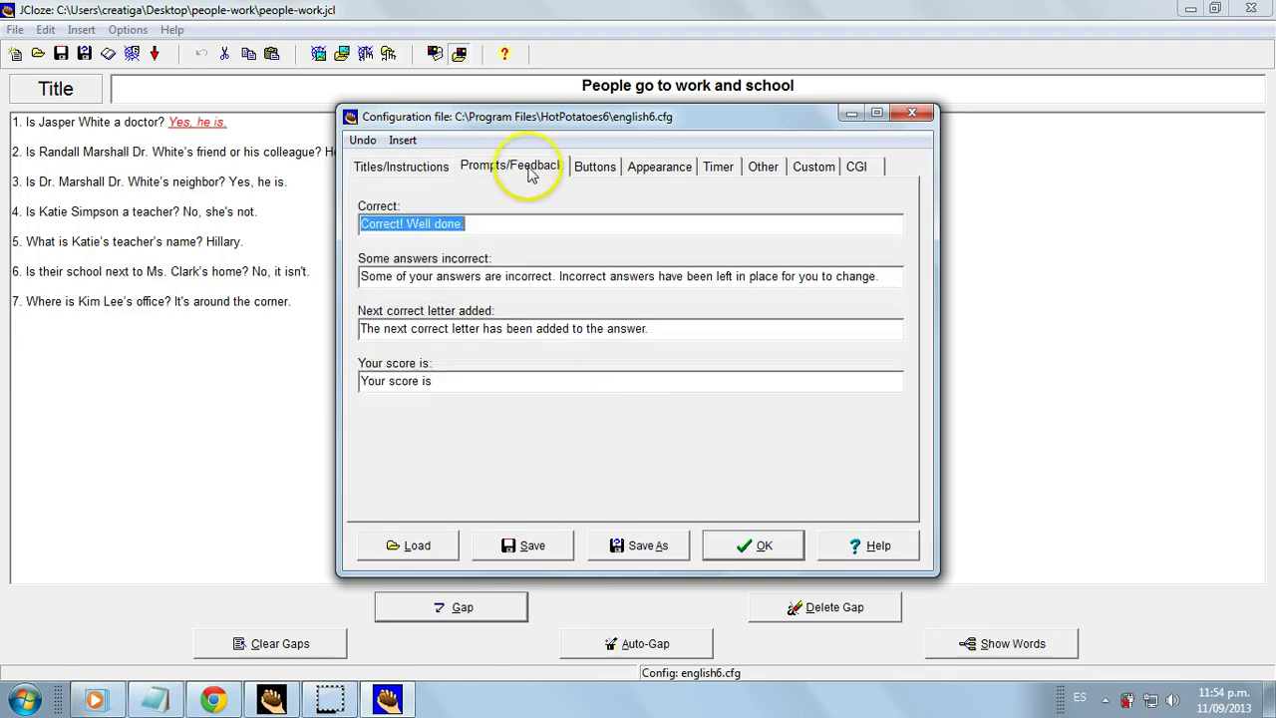
Remove the Hint button and set the output font size to medium
click(595, 167)
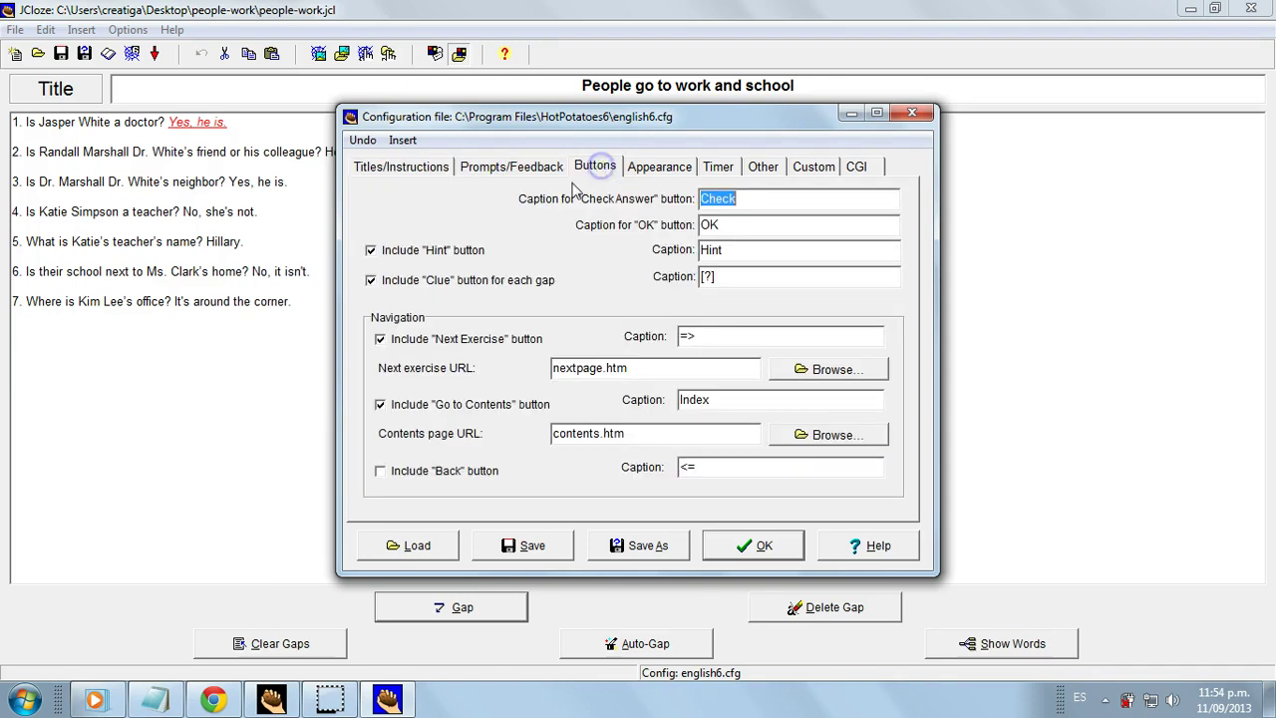
click(371, 251)
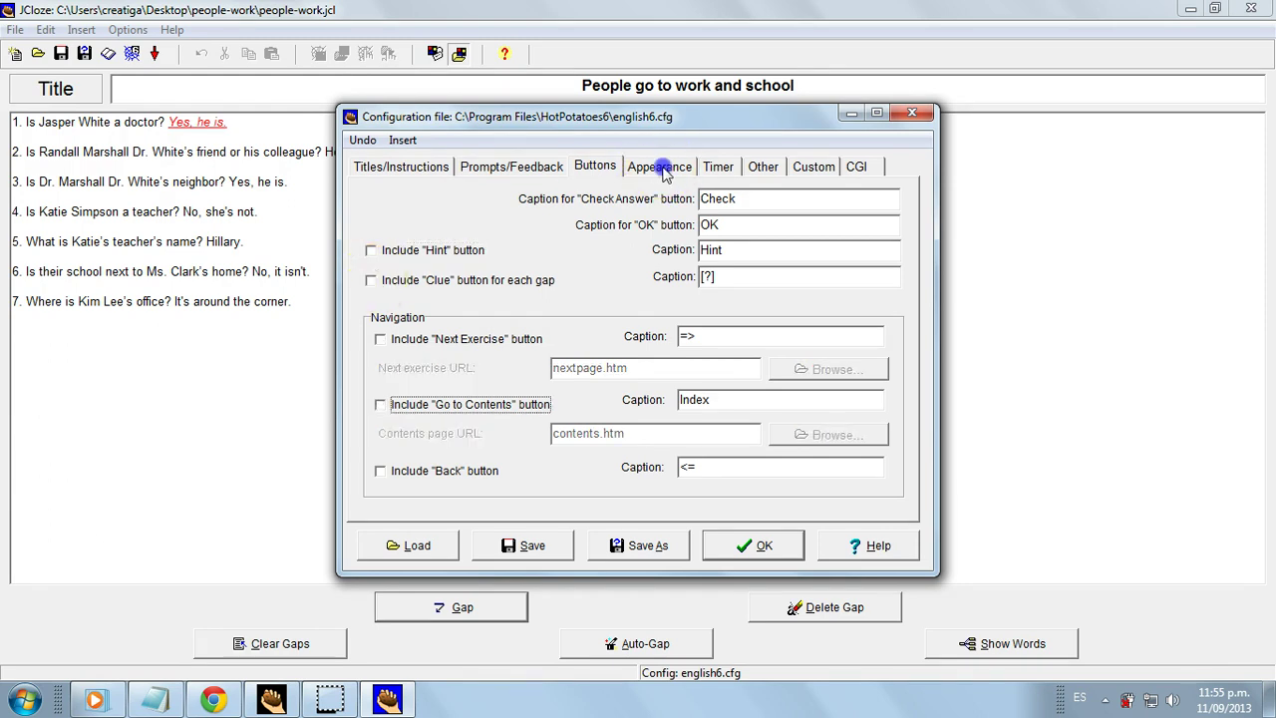
click(659, 168)
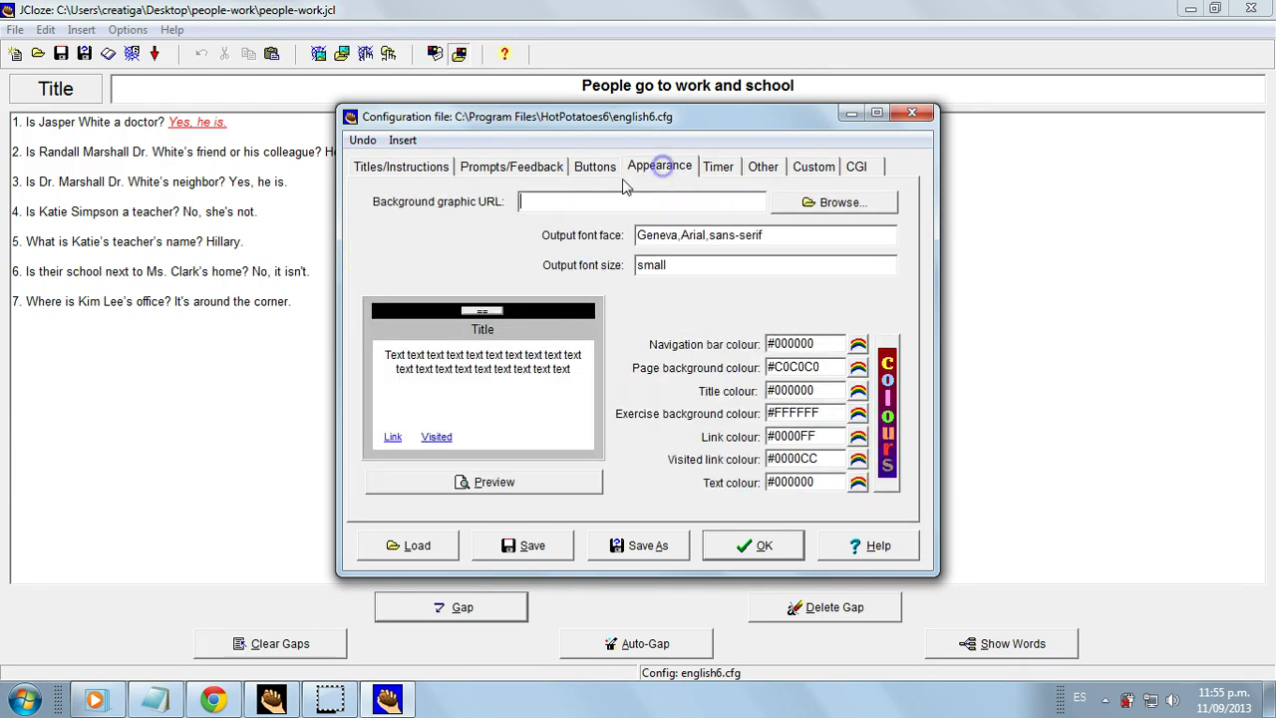
double_click(650, 264)
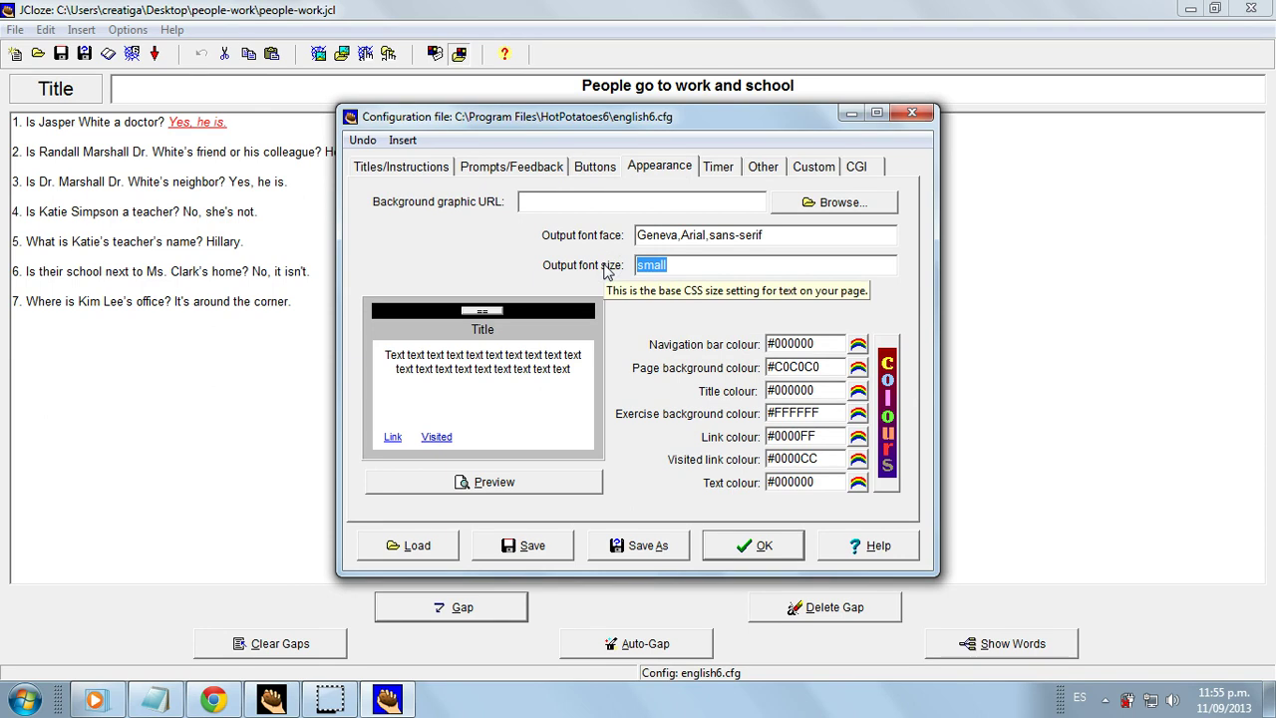
text(medium)
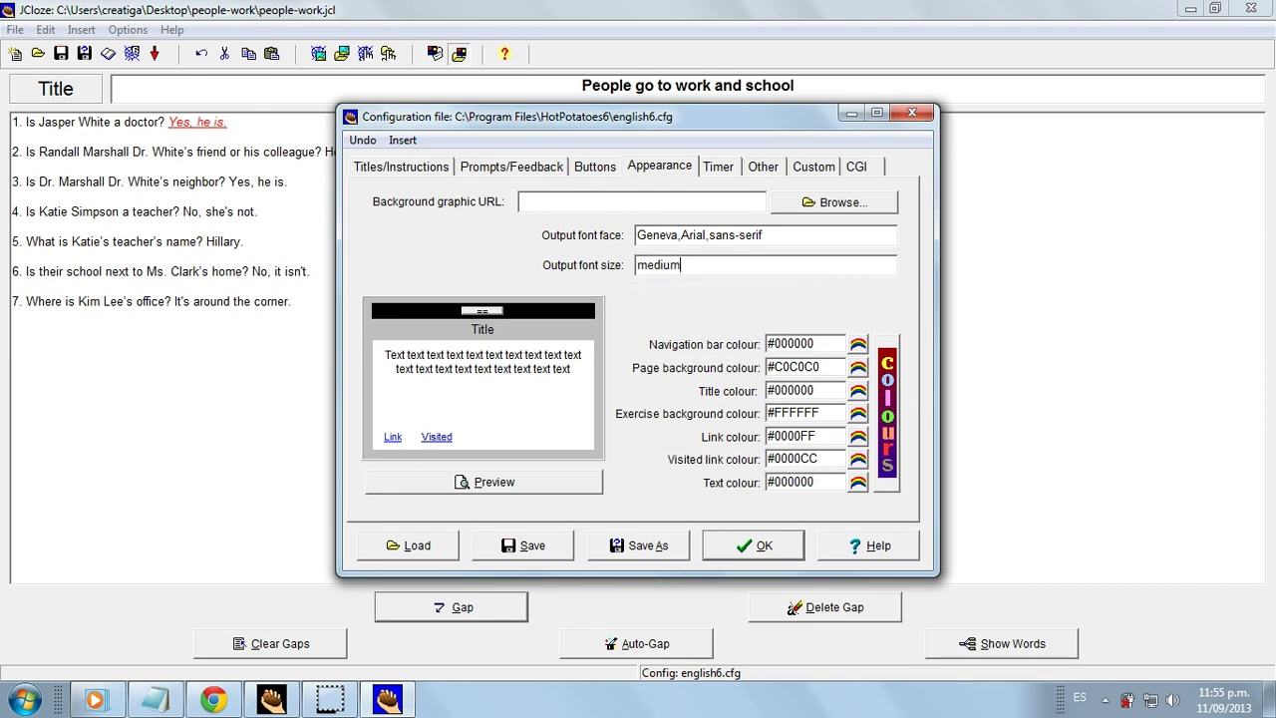
Review the Timer and Other output settings
click(719, 167)
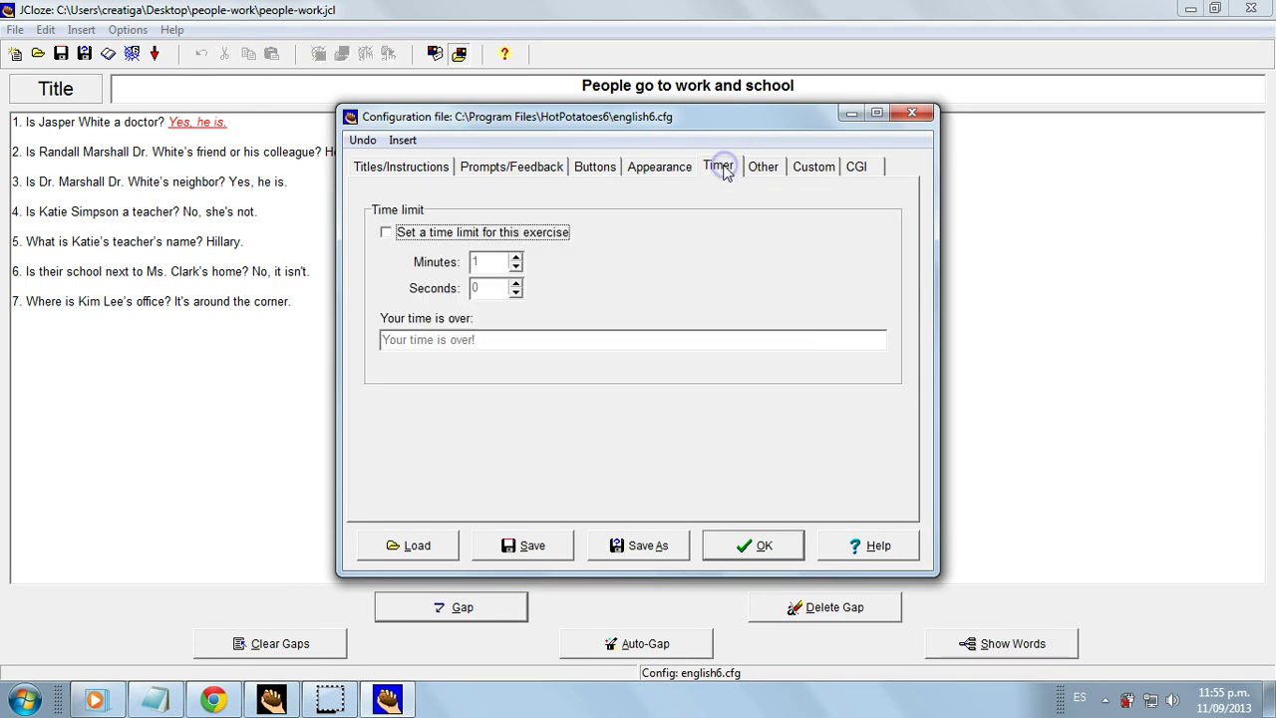
key(ctrl+Tab)
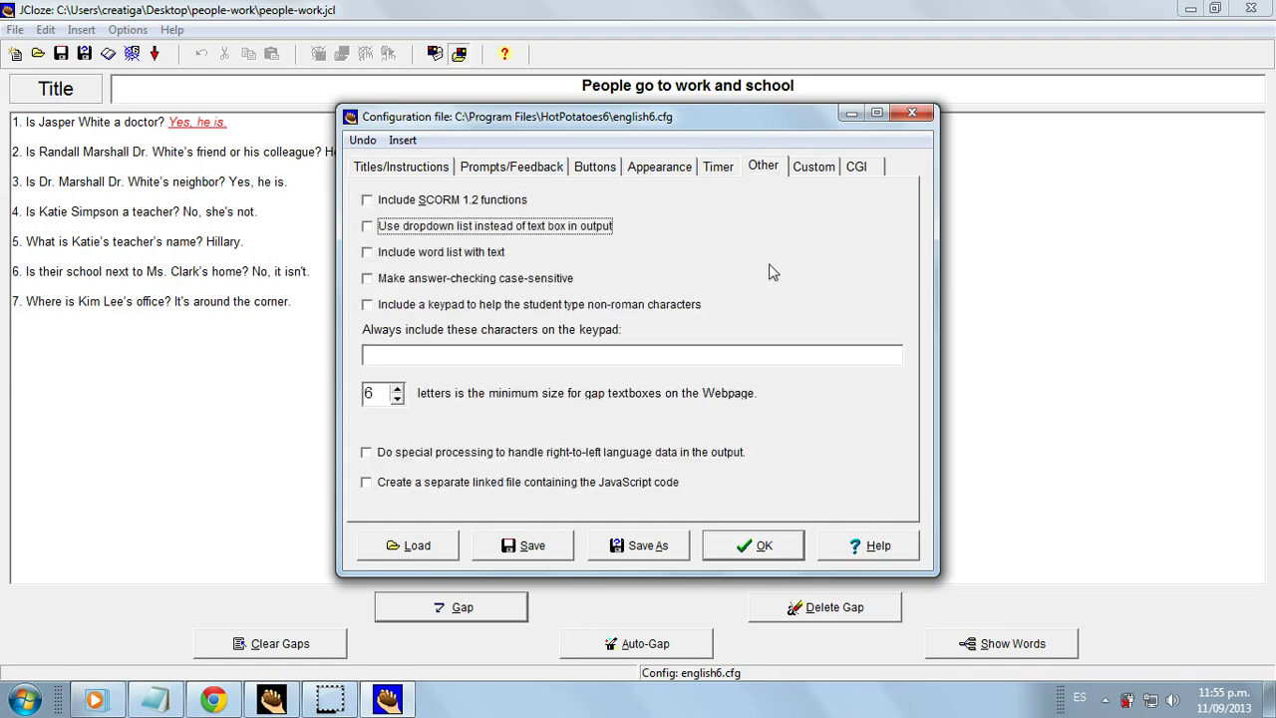
click(367, 227)
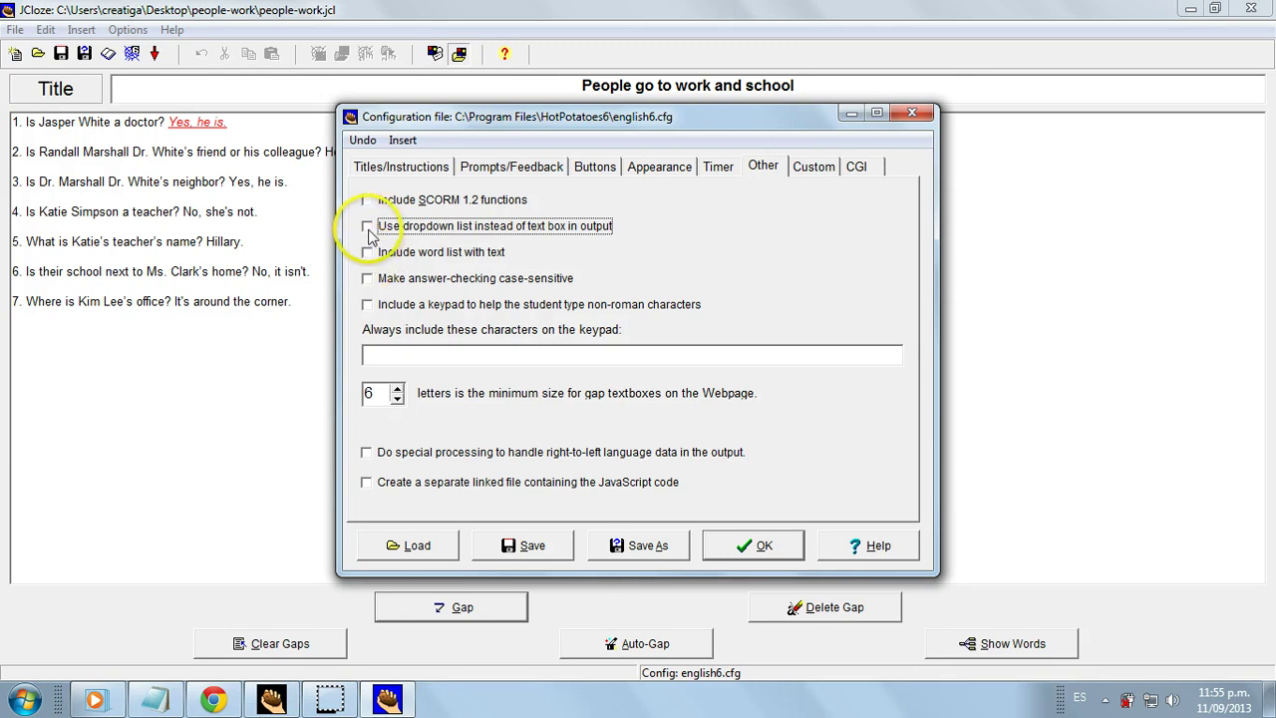
Close the settings and gap line 2's 'He's his colleague.' with alternative answer 'He's his colleague'
click(760, 545)
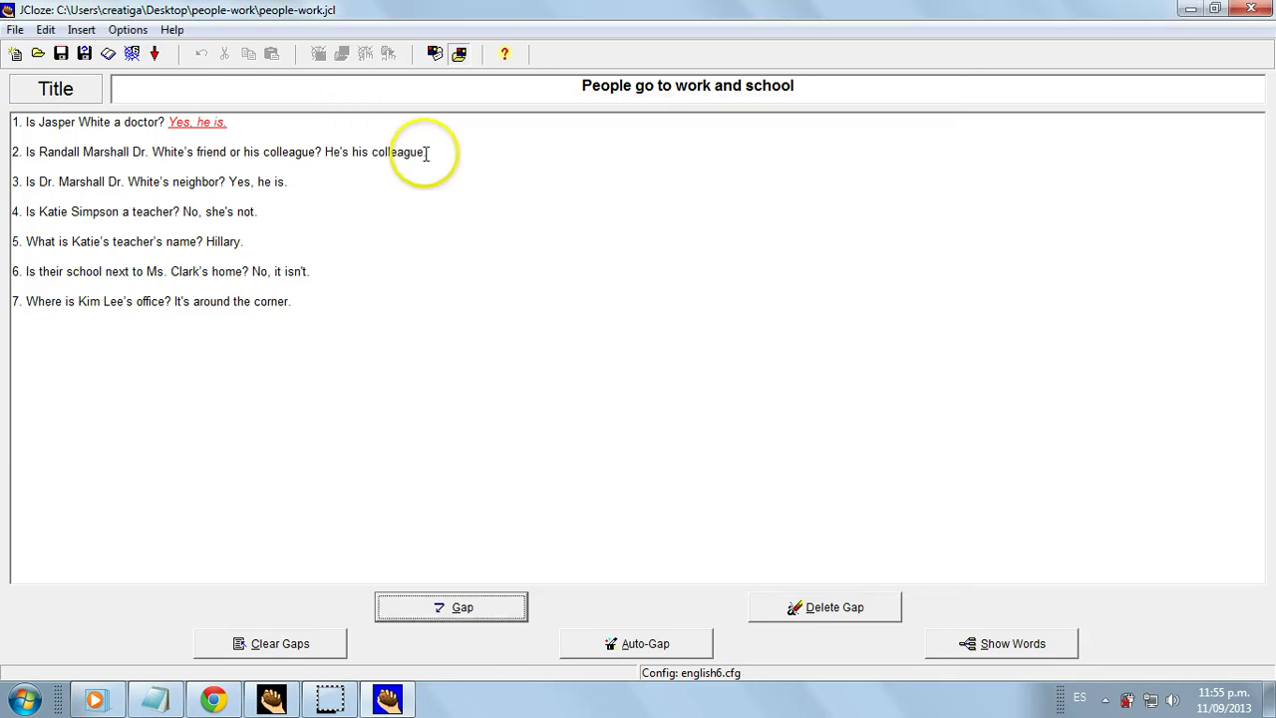
drag(428, 151, 319, 154)
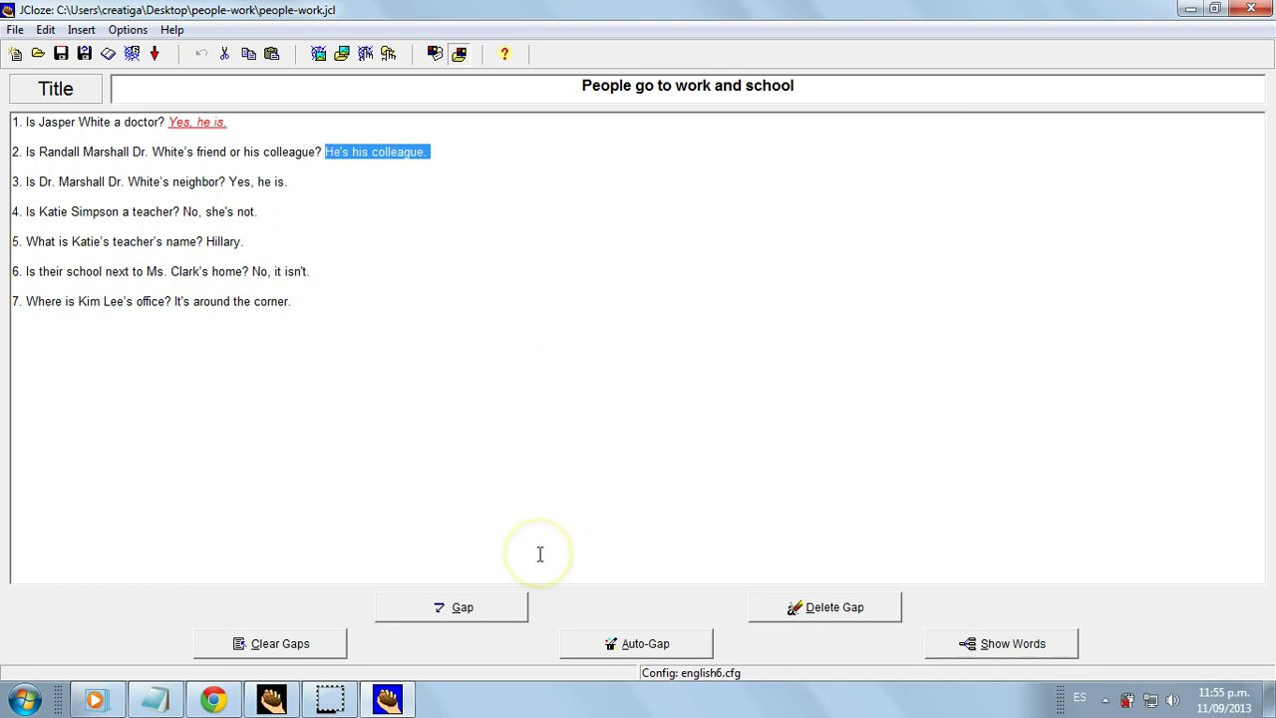
click(498, 605)
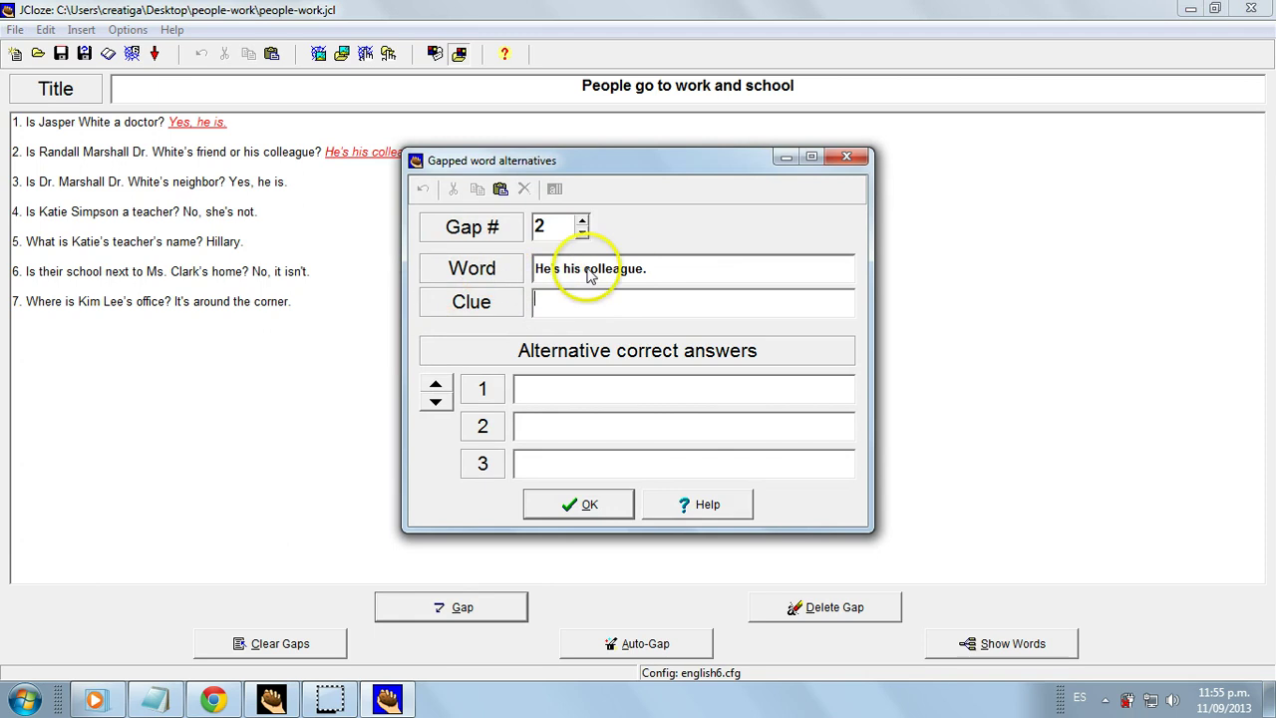
click(538, 418)
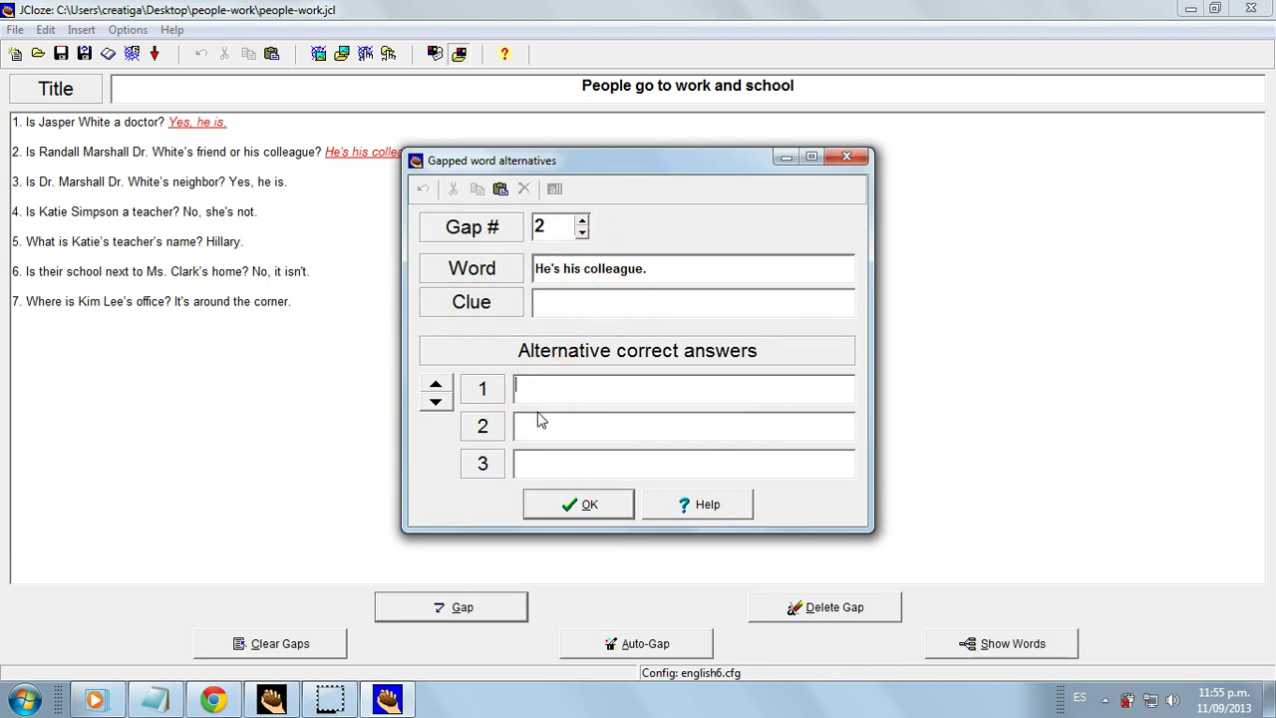
click(536, 390)
click(529, 389)
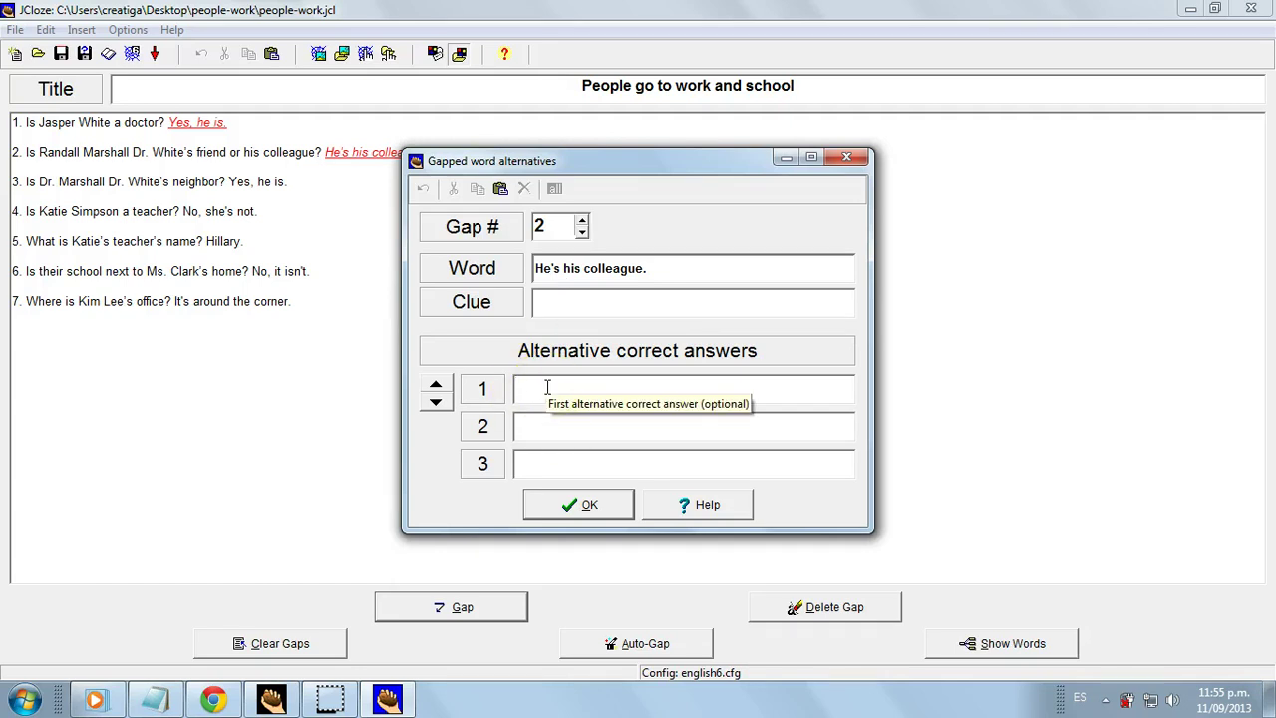
text(He's)
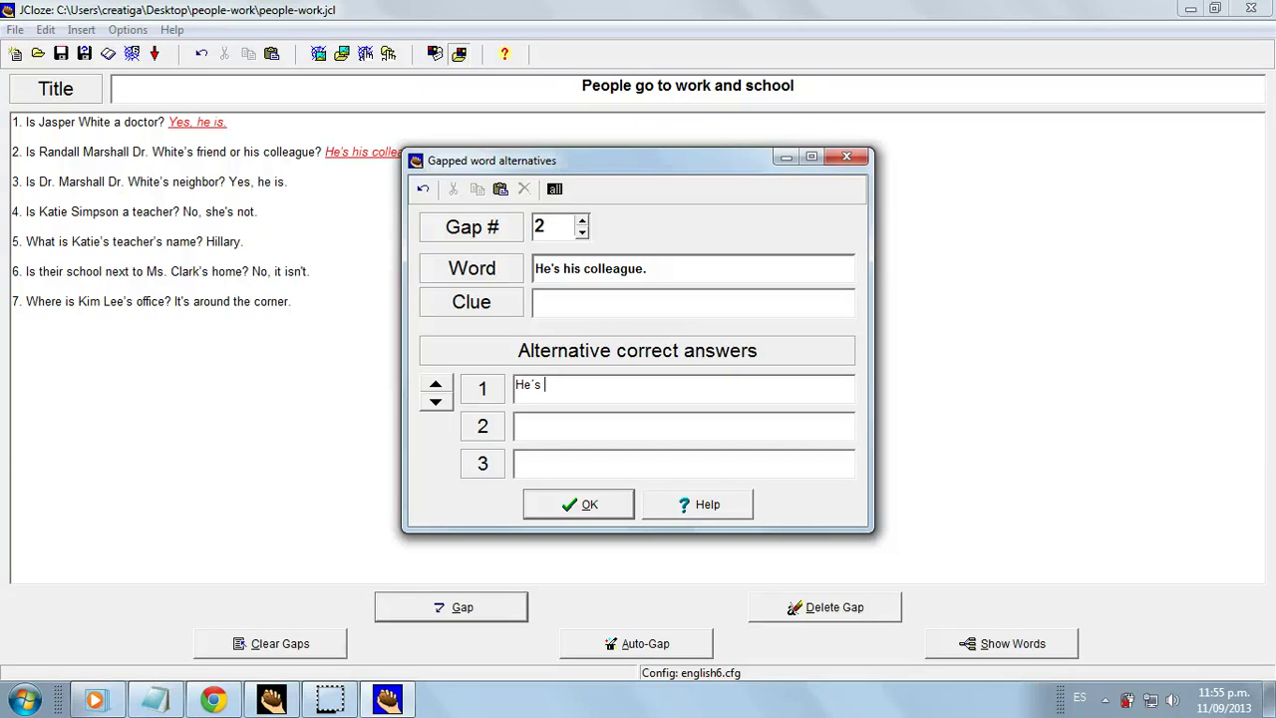
text(his colleague.)
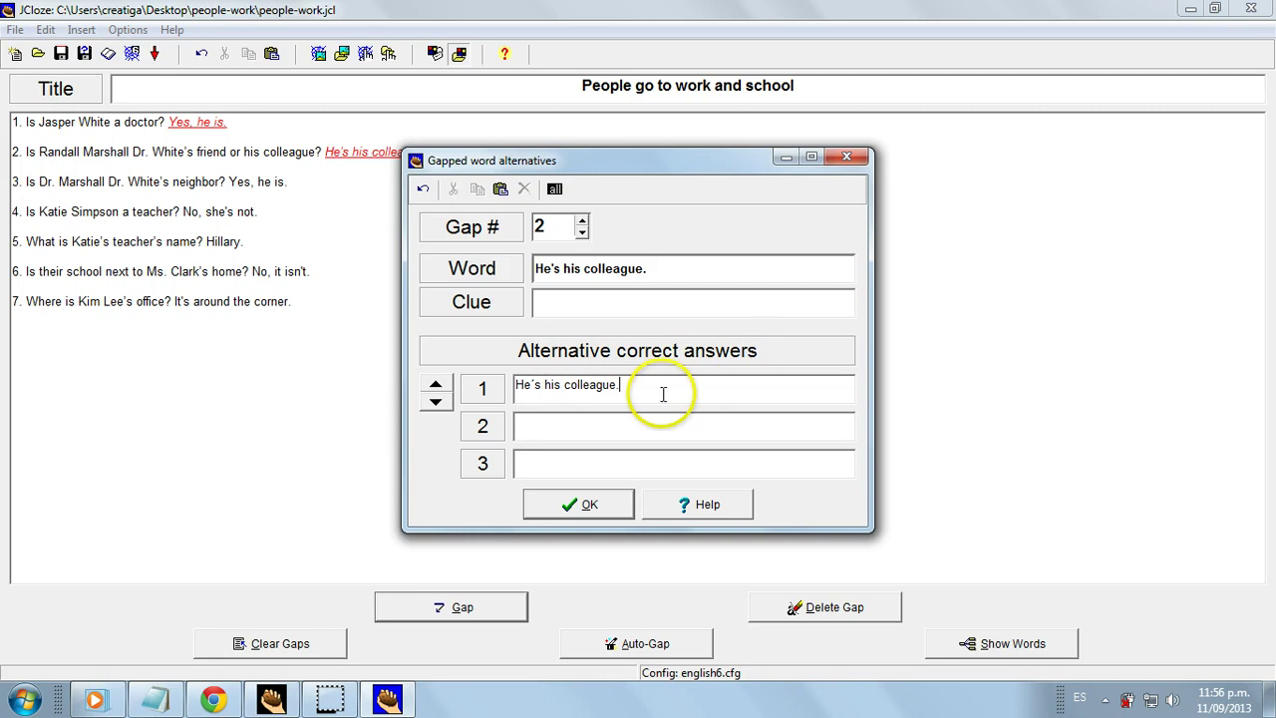
Delete the gaps on the line 1 and line 2 answers, restoring them to plain text
click(587, 503)
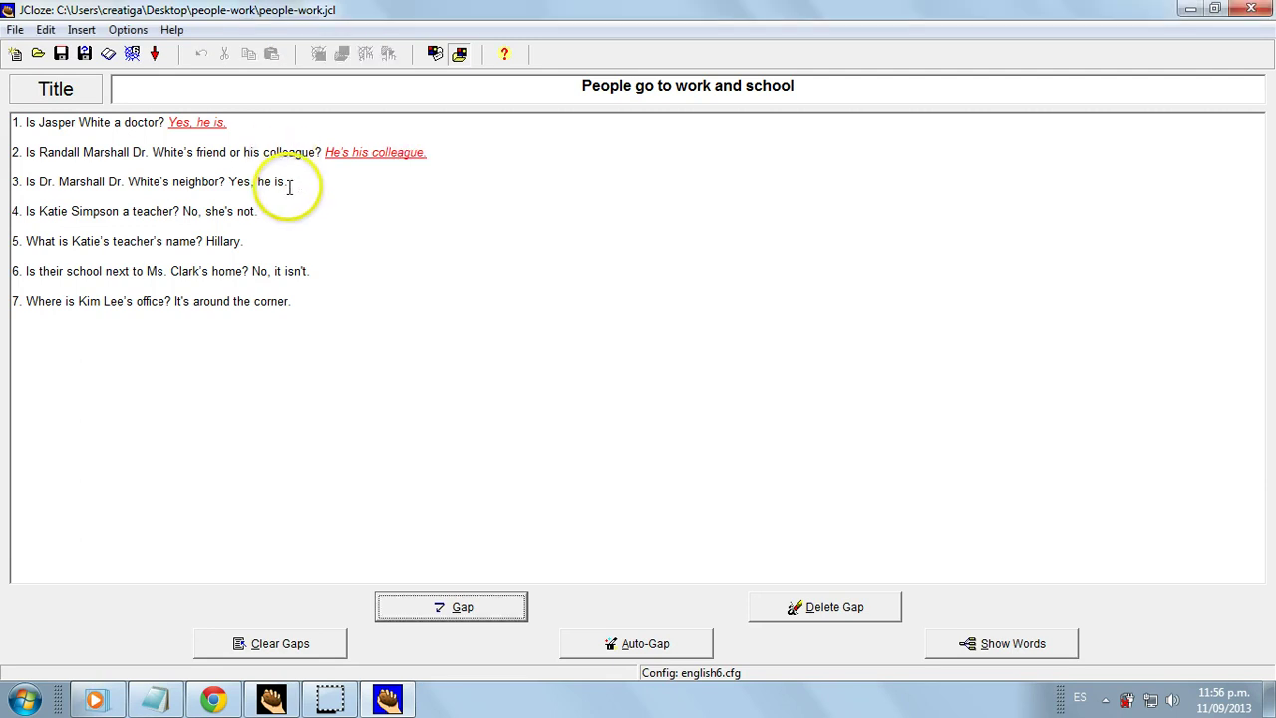
drag(289, 183, 229, 181)
click(289, 184)
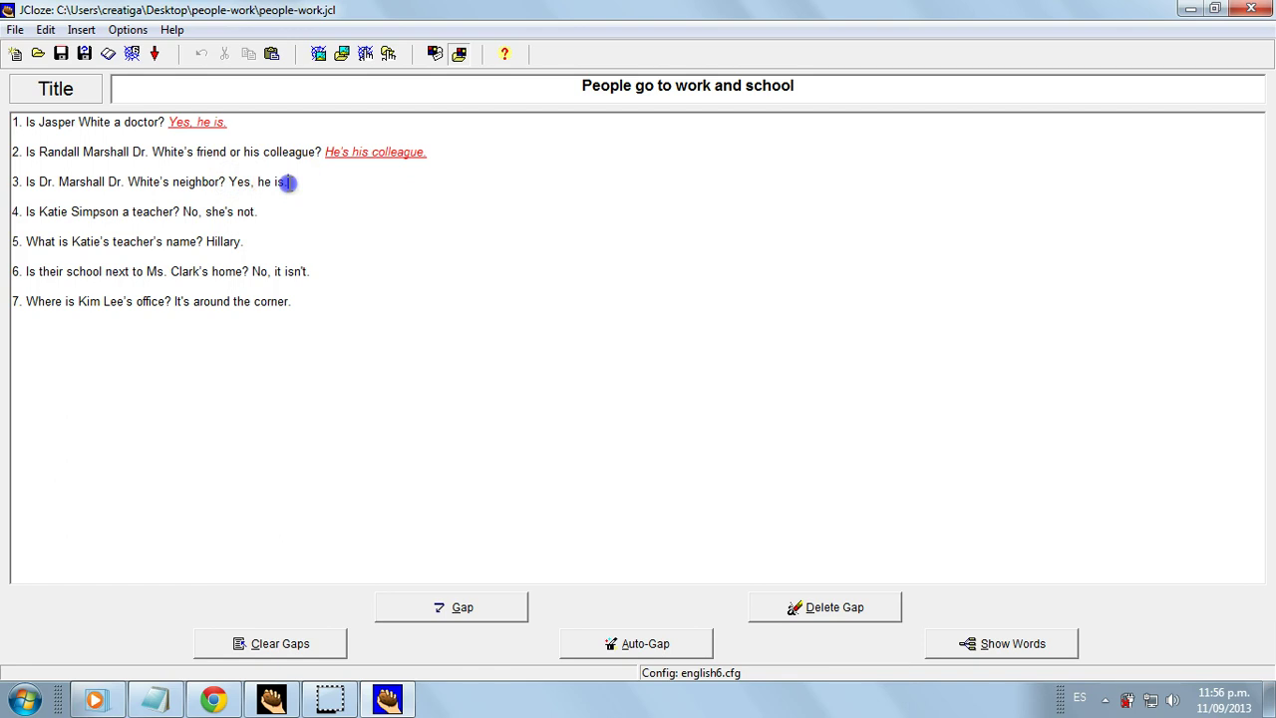
click(216, 121)
click(855, 604)
click(359, 152)
click(821, 616)
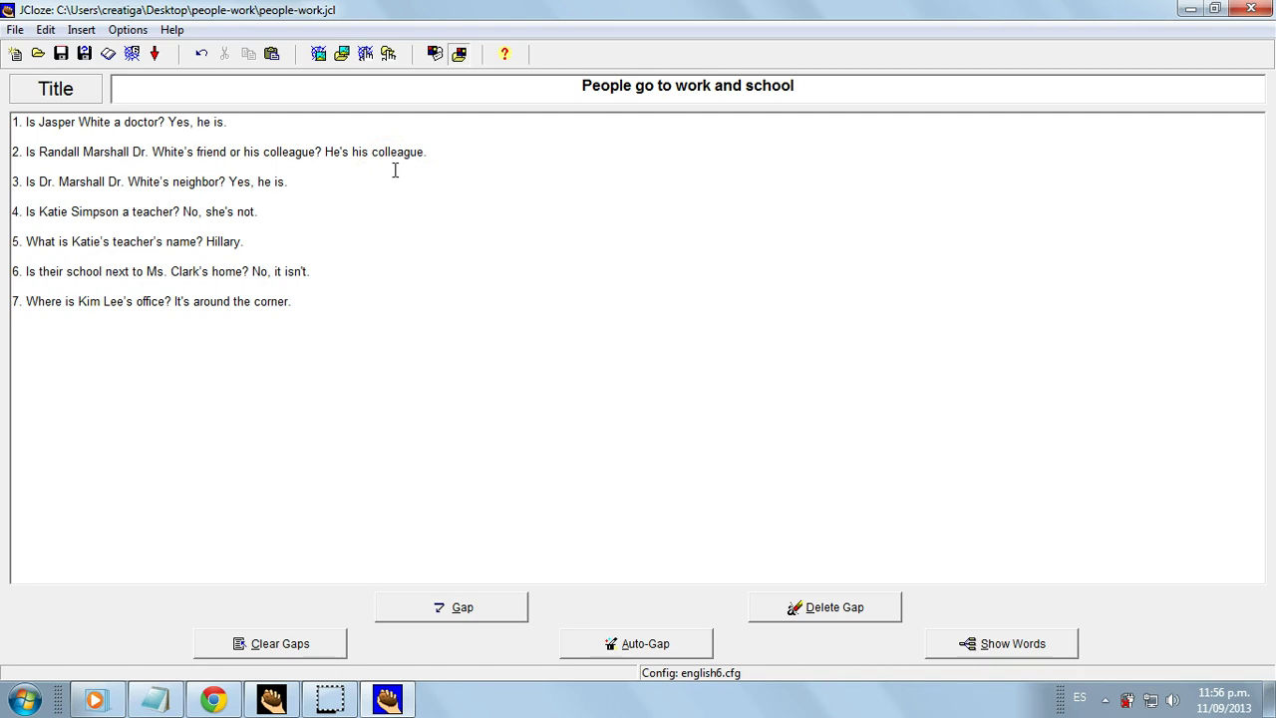
key(ctrl+shift+Left)
key(ctrl+shift+Left)
key(ctrl+shift+Left)
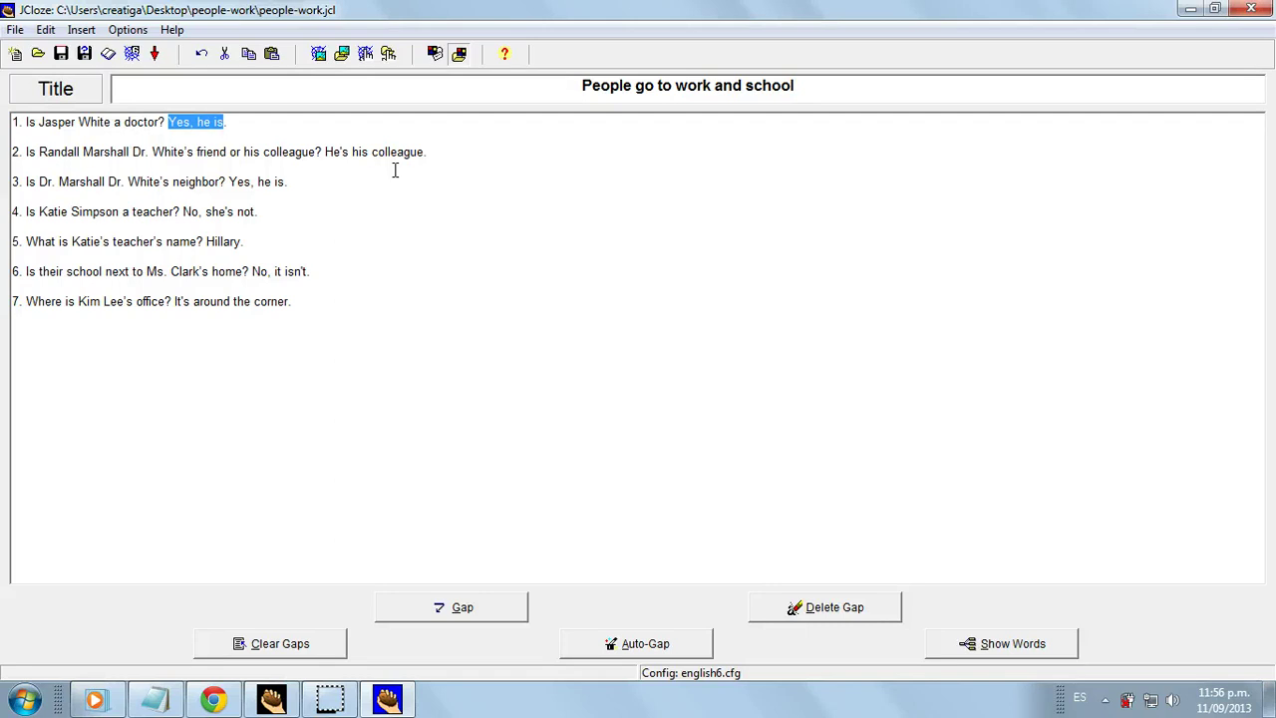
Re-gap 'Yes, he is' and 'He's his colleague' without final periods, adding alternative 'He's his colleague'
click(488, 610)
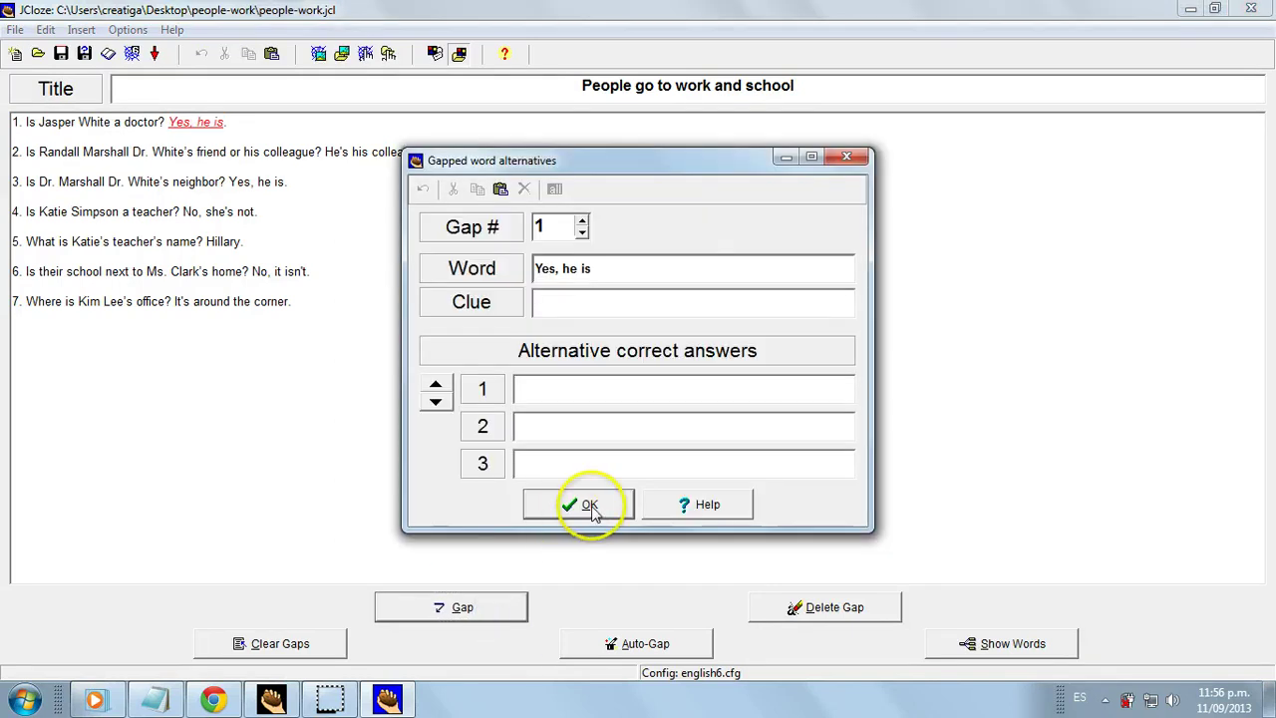
click(590, 506)
click(454, 152)
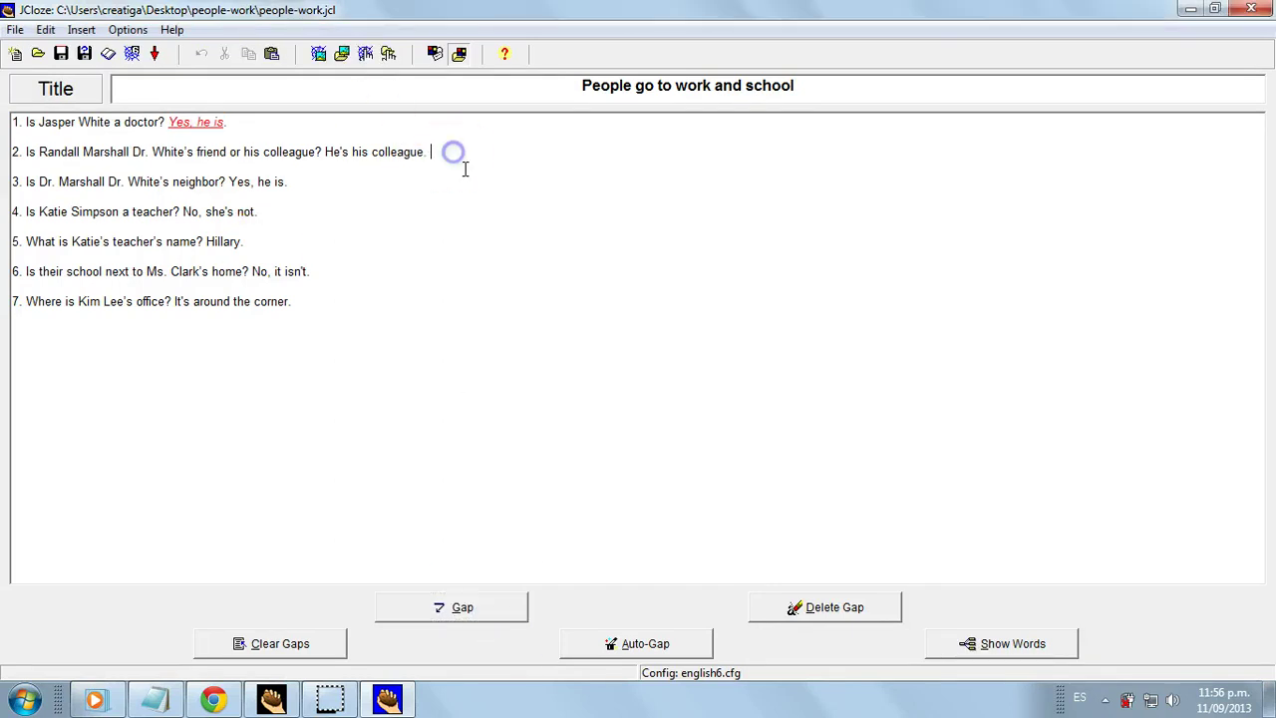
key(BackSpace)
key(Left)
key(ctrl+shift+Left)
key(ctrl+shift+Left)
key(ctrl+shift+Left)
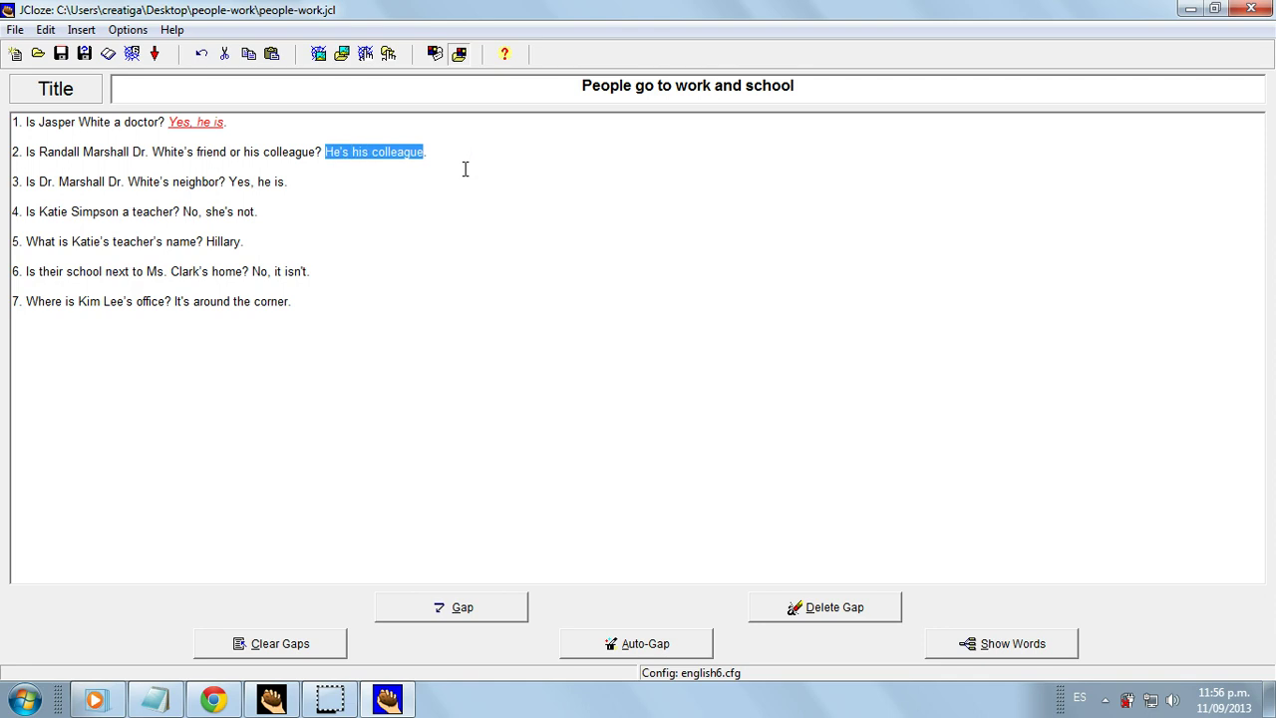
key(alt+g)
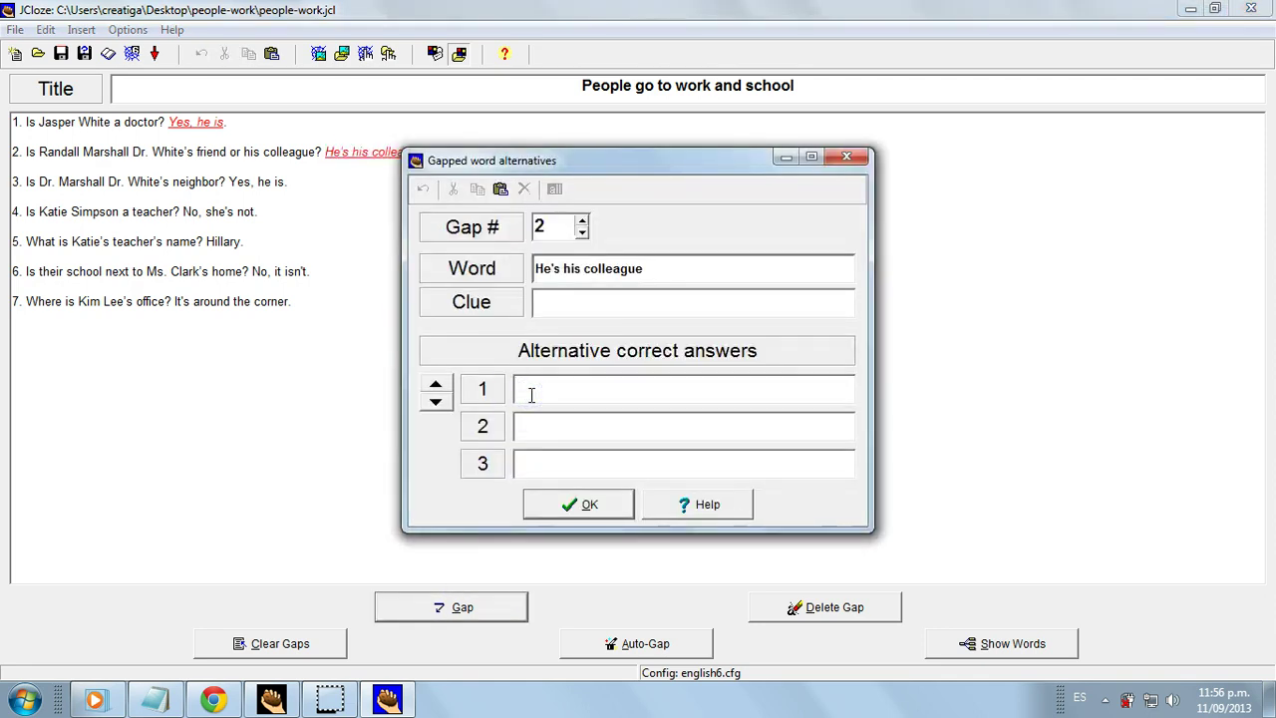
text(He)
text('s )
text(his colleague)
click(593, 504)
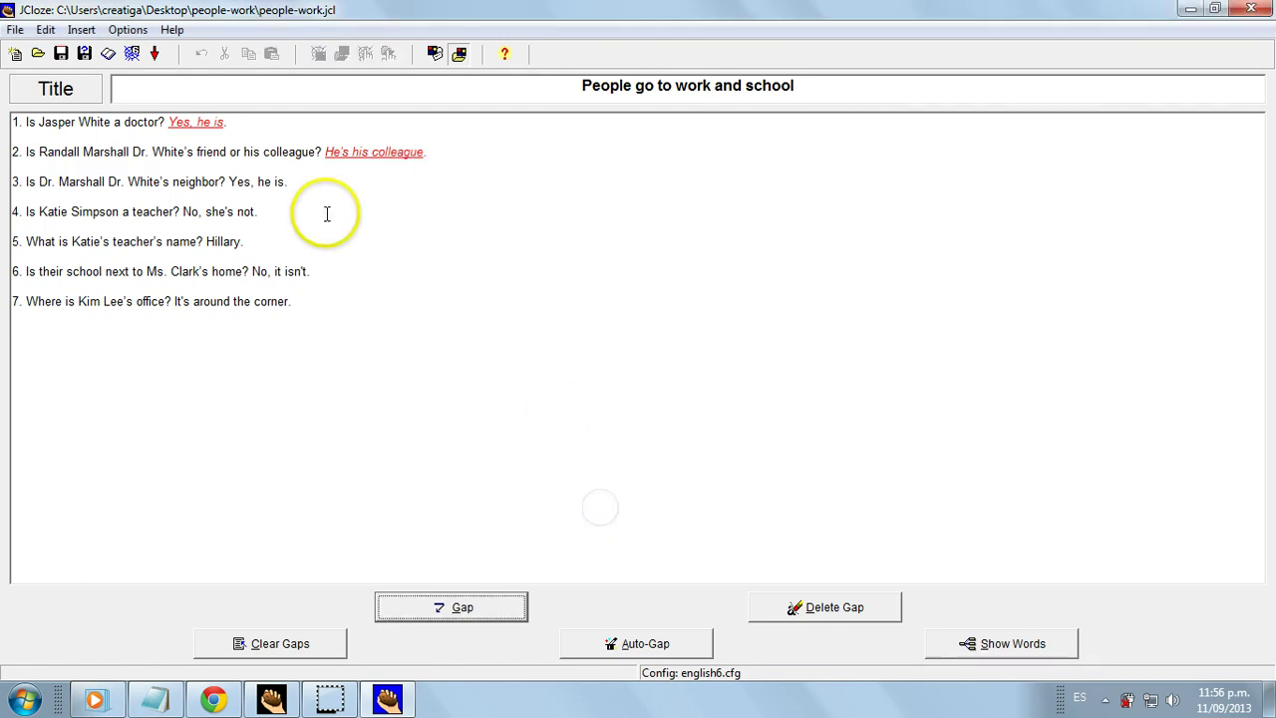
Gap 'Yes, he is' on line 3 with no alternative answers
click(299, 182)
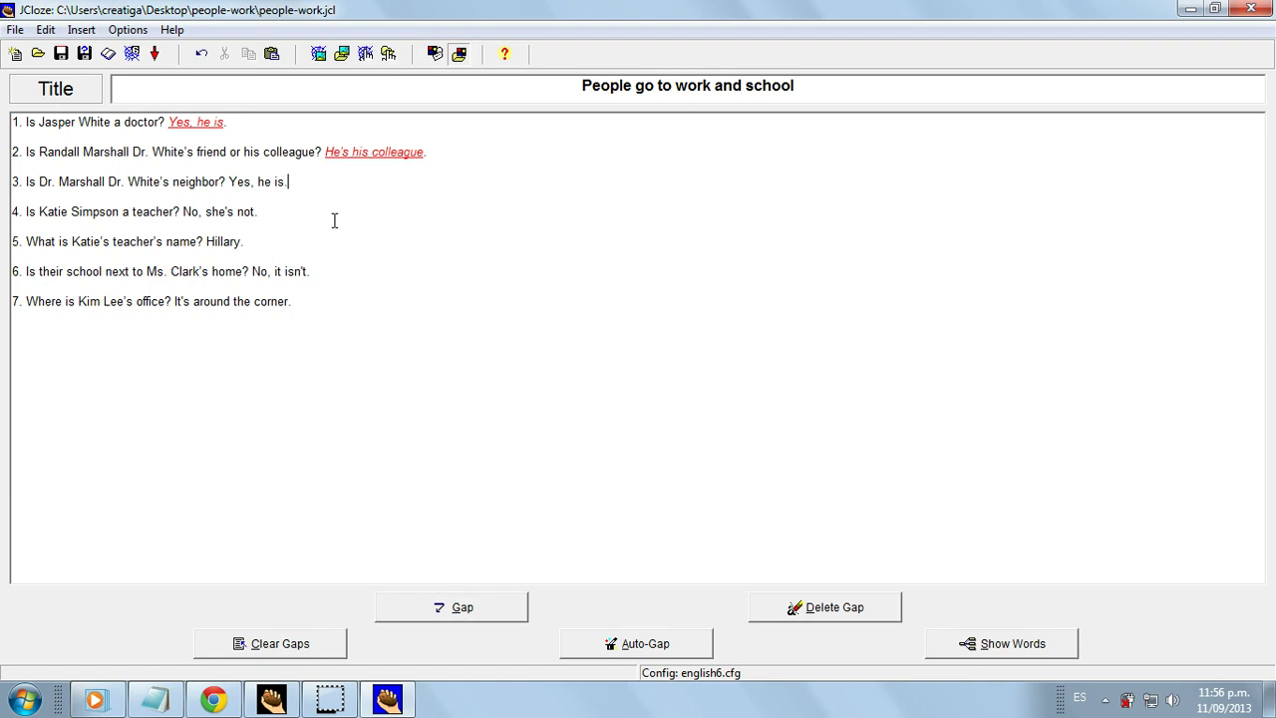
key(shift+Left)
key(shift+Left)
key(shift+Left)
key(shift+Left)
key(shift+Left)
key(shift+Left)
key(shift+Left)
key(shift+Left)
key(shift+Left)
key(shift+Left)
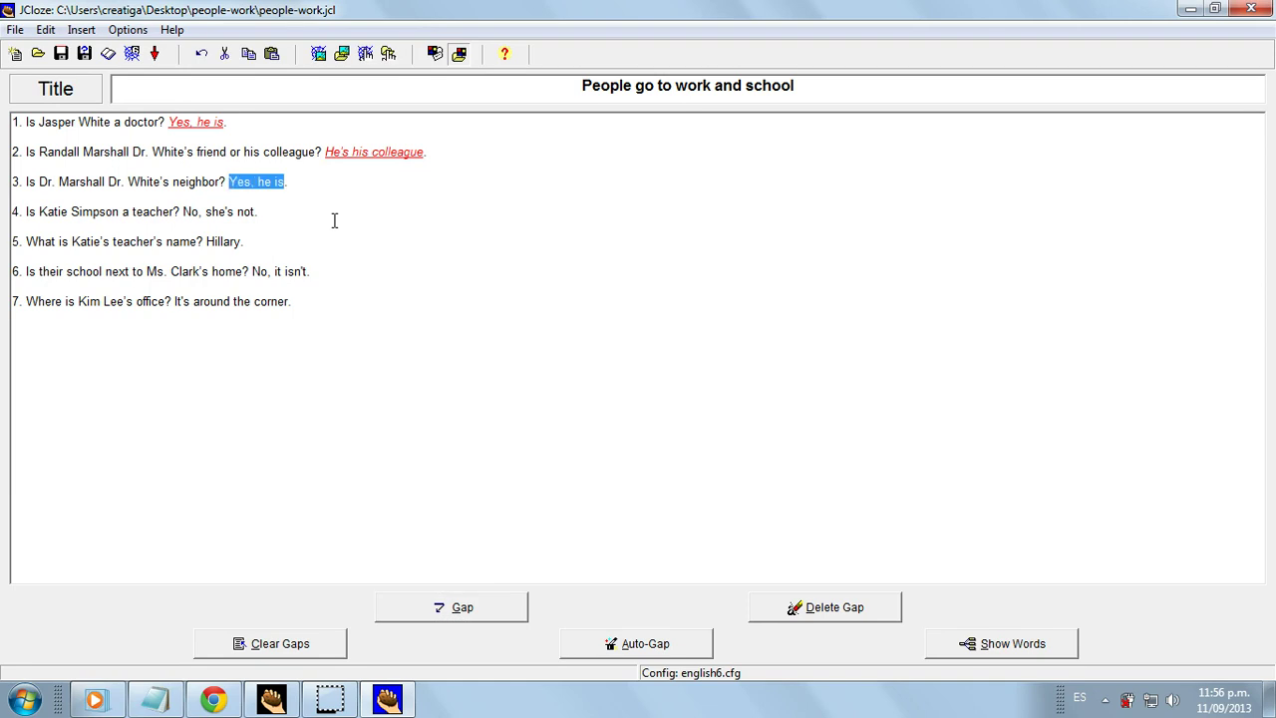
click(478, 606)
click(572, 501)
Gap 'No, she's not' on line 4 with three alternatives, including 'No, she isn't' and 'No, she is'
click(288, 215)
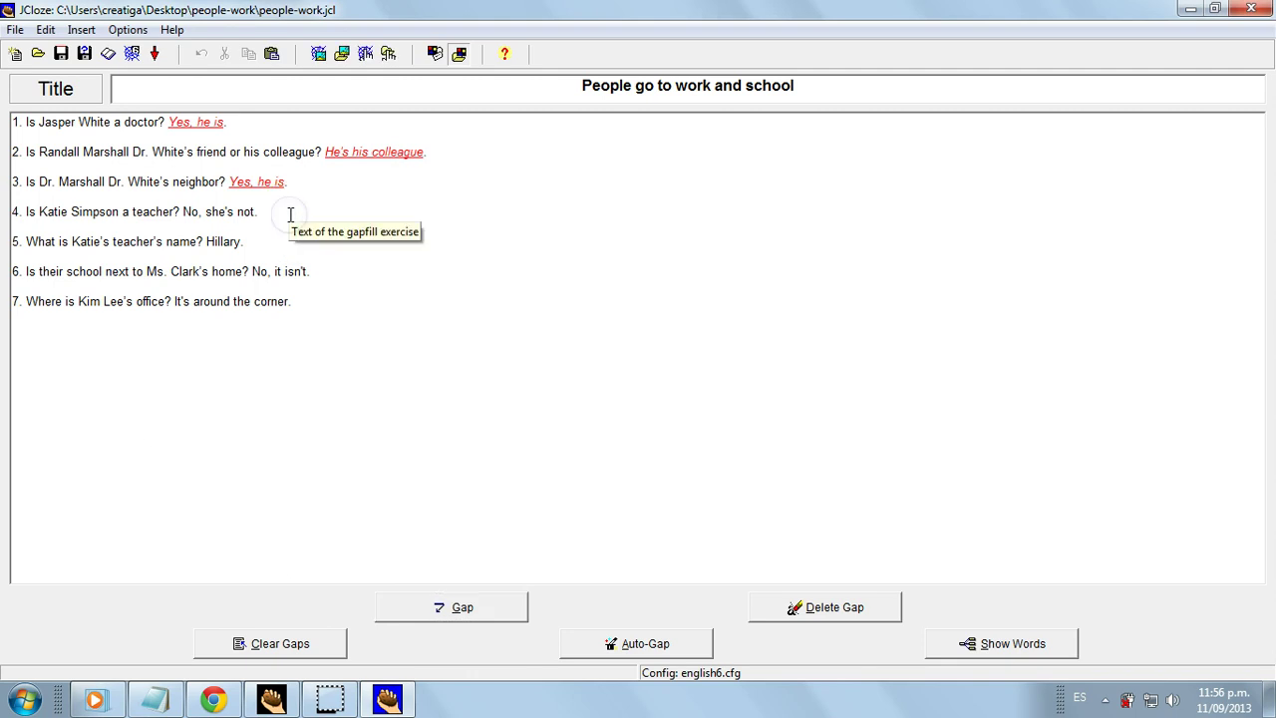
key(shift+Left)
key(shift+Left)
key(shift+Left)
key(shift+Left)
key(shift+Left)
key(shift+Left)
key(shift+Left)
key(shift+Left)
key(shift+Left)
key(shift+Left)
key(shift+Left)
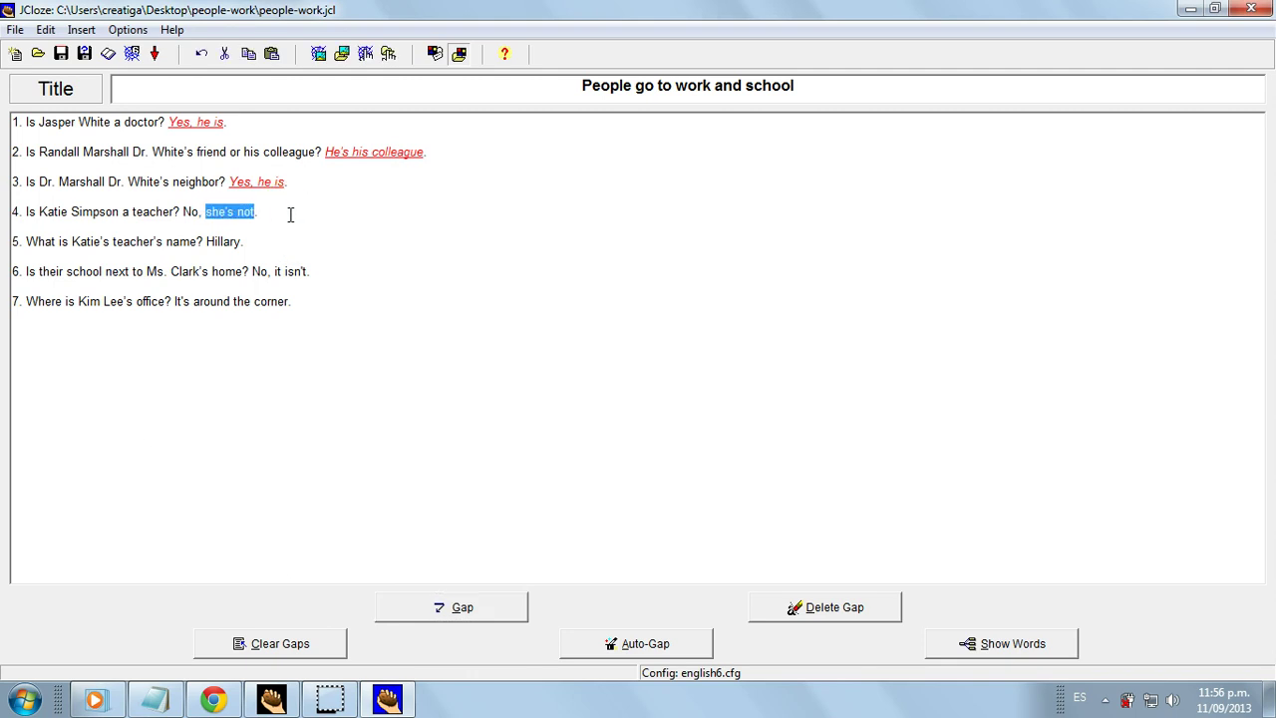
click(455, 610)
click(546, 388)
text(No)
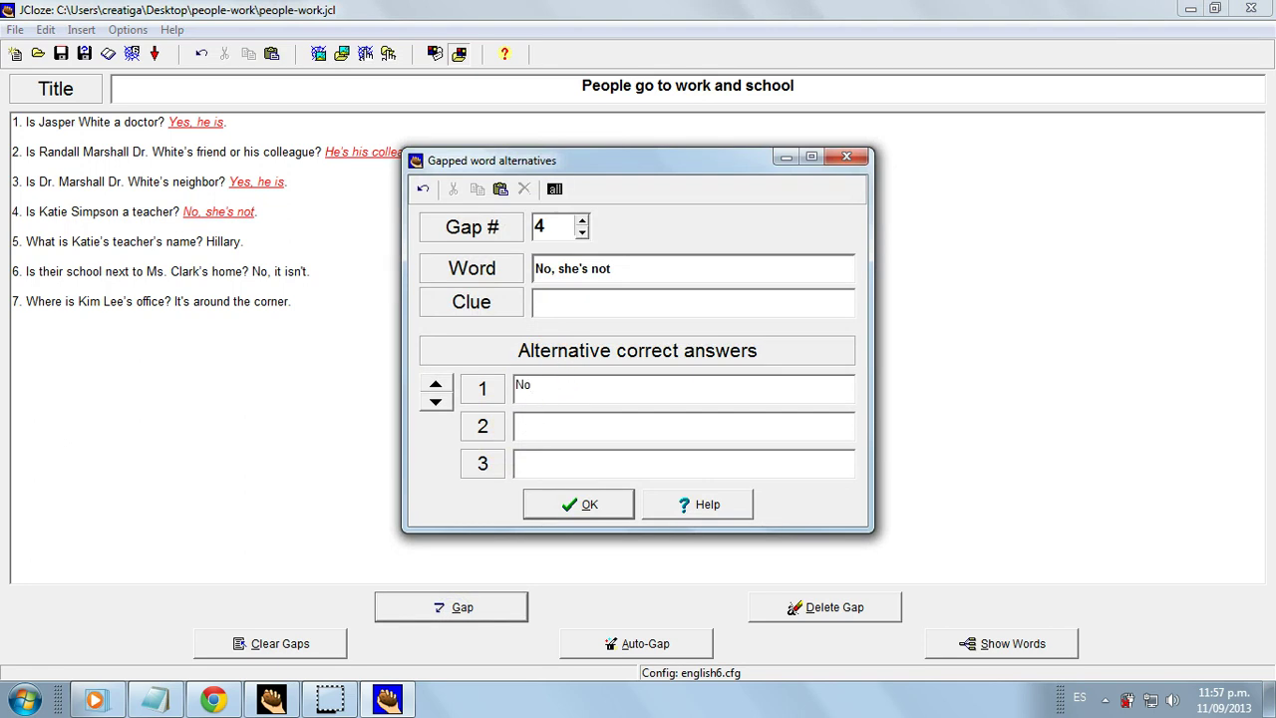
text(,she)
key(BackSpace)
key(BackSpace)
key(BackSpace)
text(she´s not.)
click(557, 436)
text(No, she isn't.)
key(BackSpace)
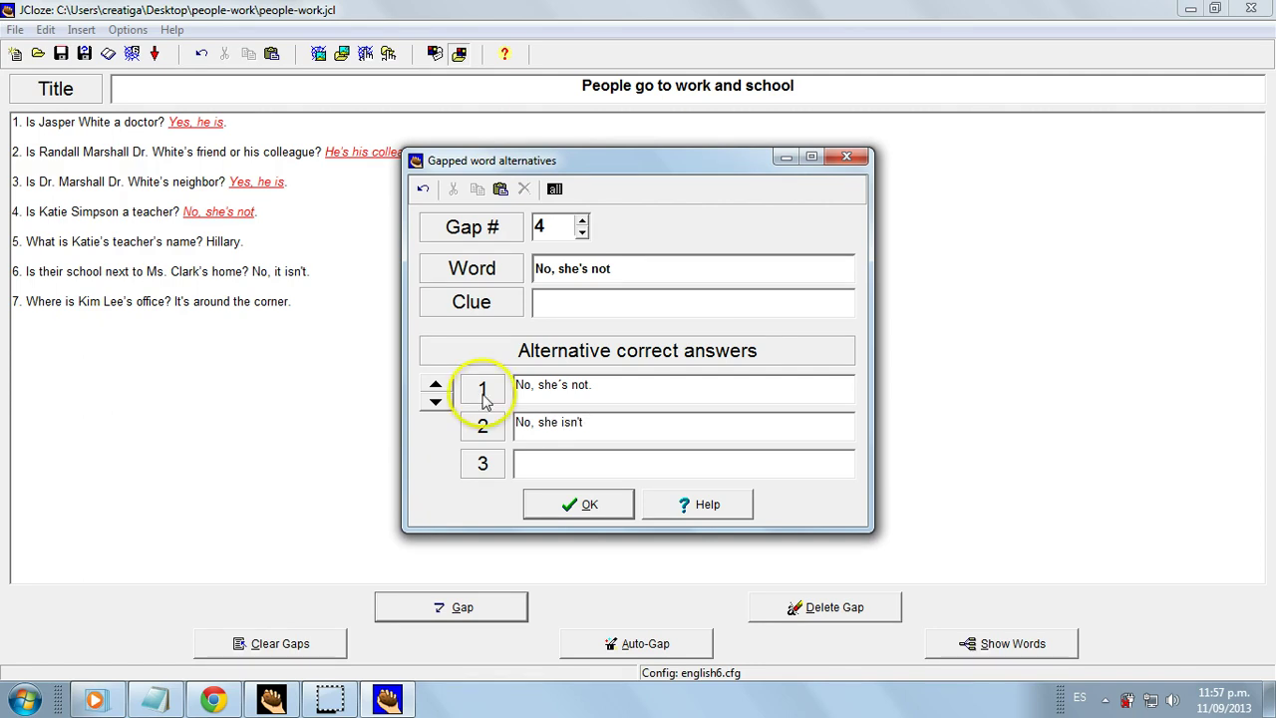
click(584, 473)
text(No, she is)
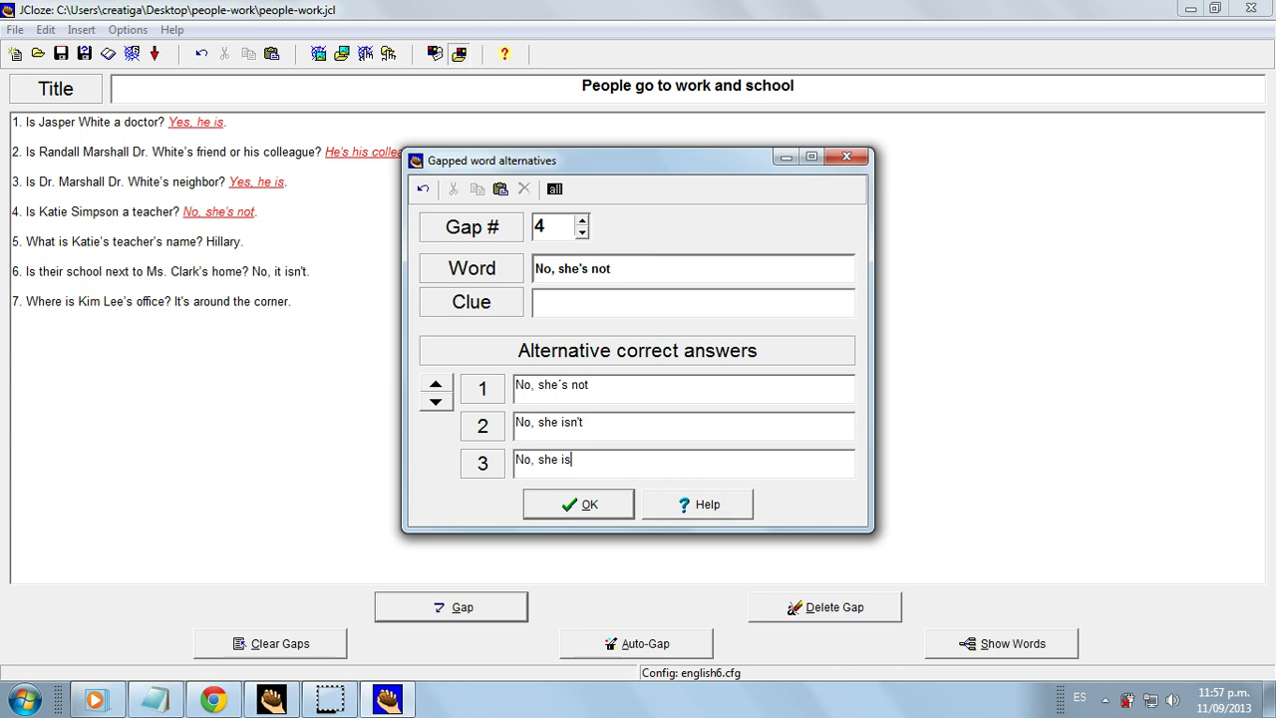
click(555, 508)
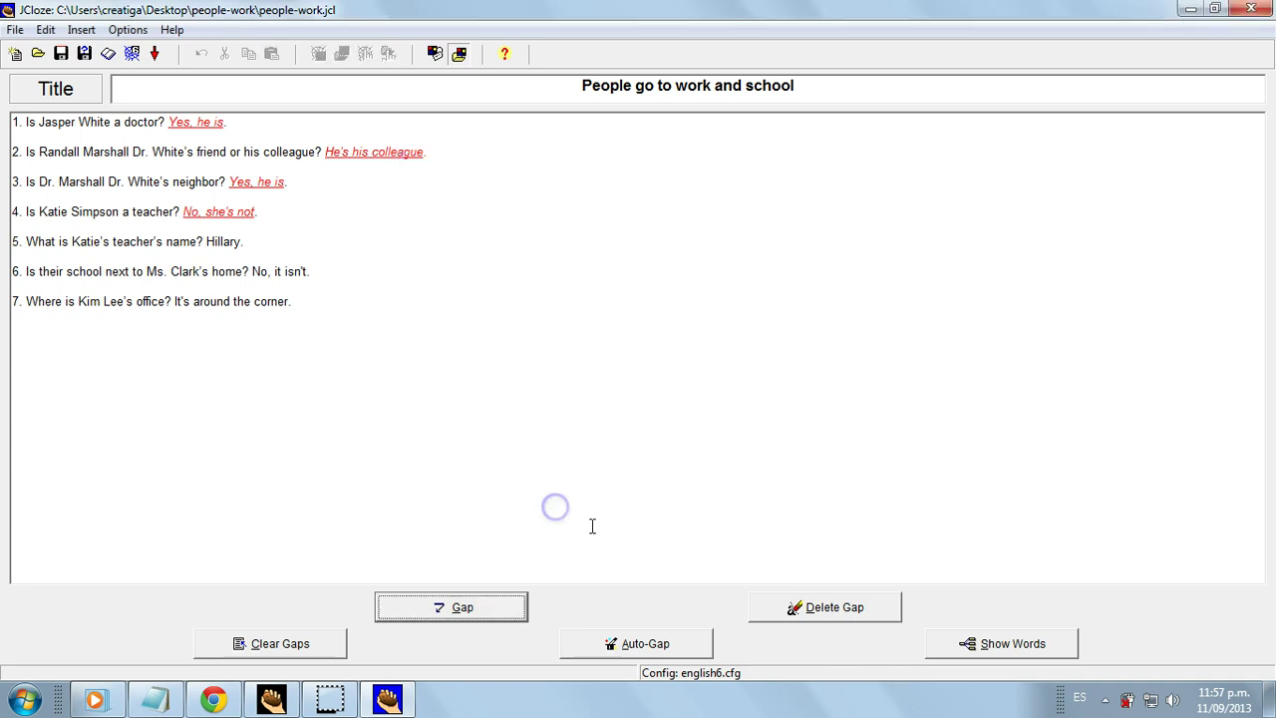
Make the name 'Hillary' on line 5 into gap 5
click(250, 242)
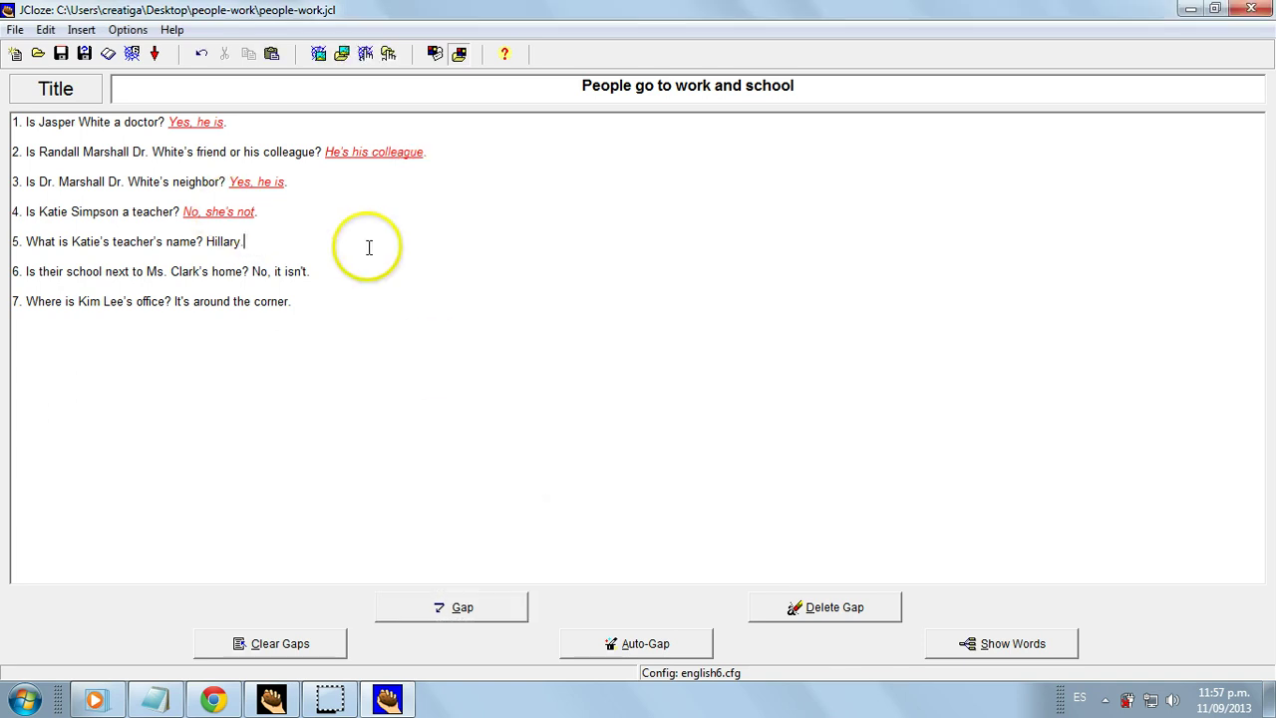
key(ctrl+shift+Left)
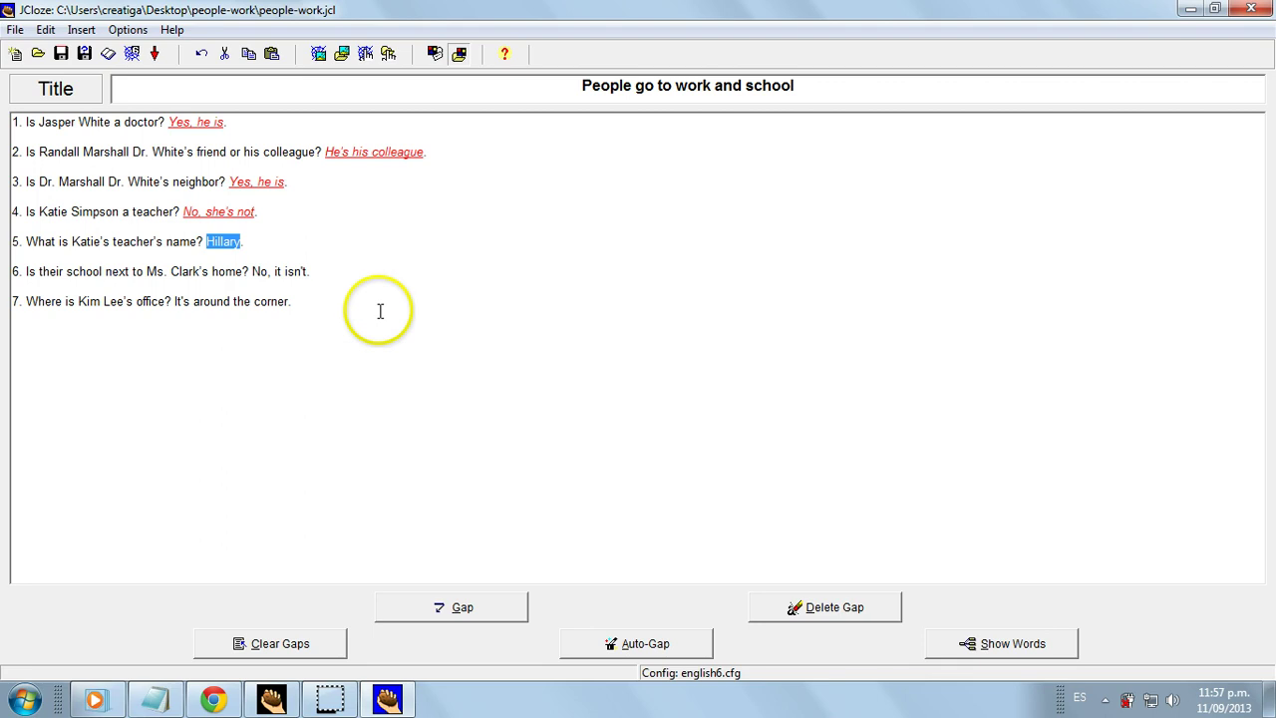
key(Tab)
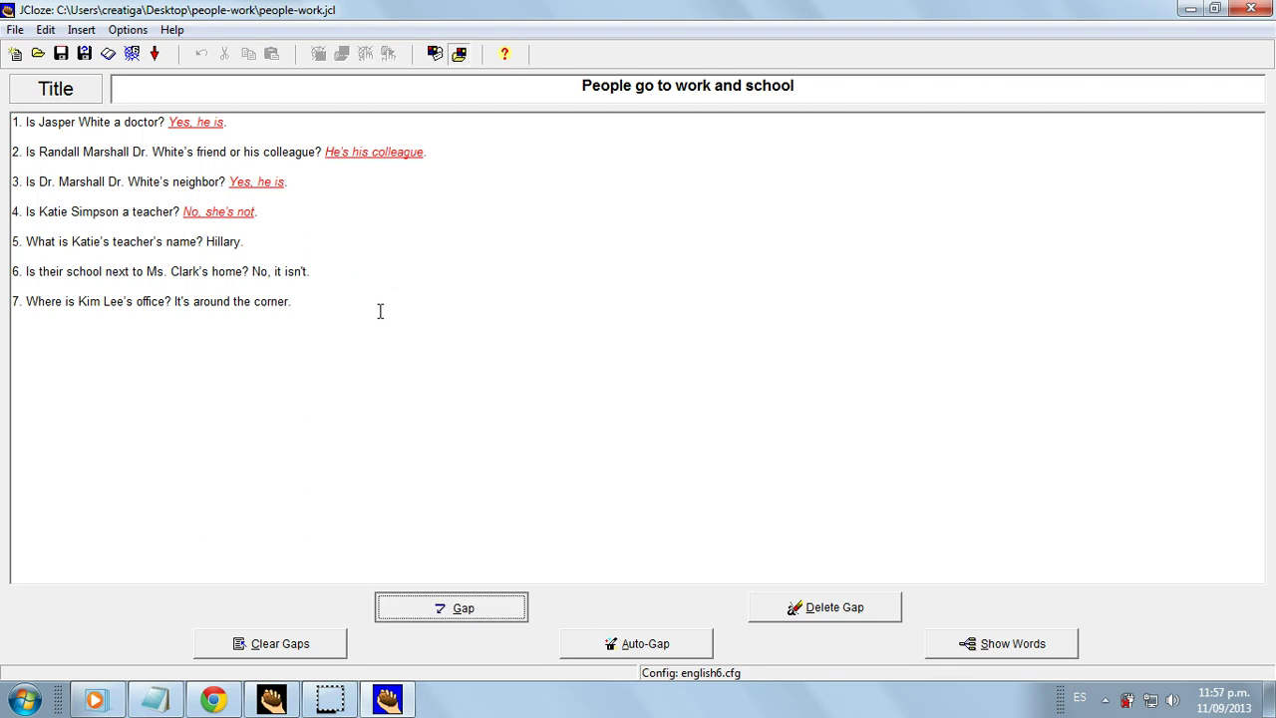
key(Return)
Give gap 5 the answers 'Her name is Hillary', 'Her name's Hillary', 'Her name´s Hillary' and confirm
click(585, 389)
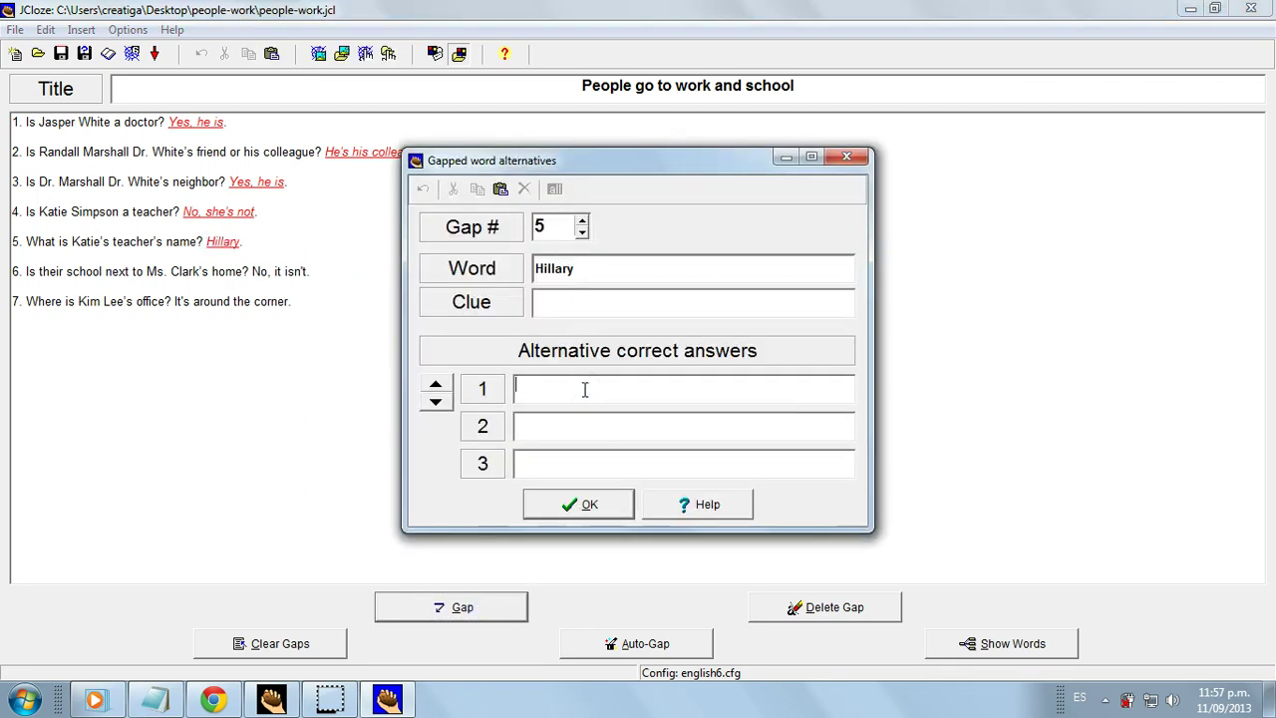
text(Her name)
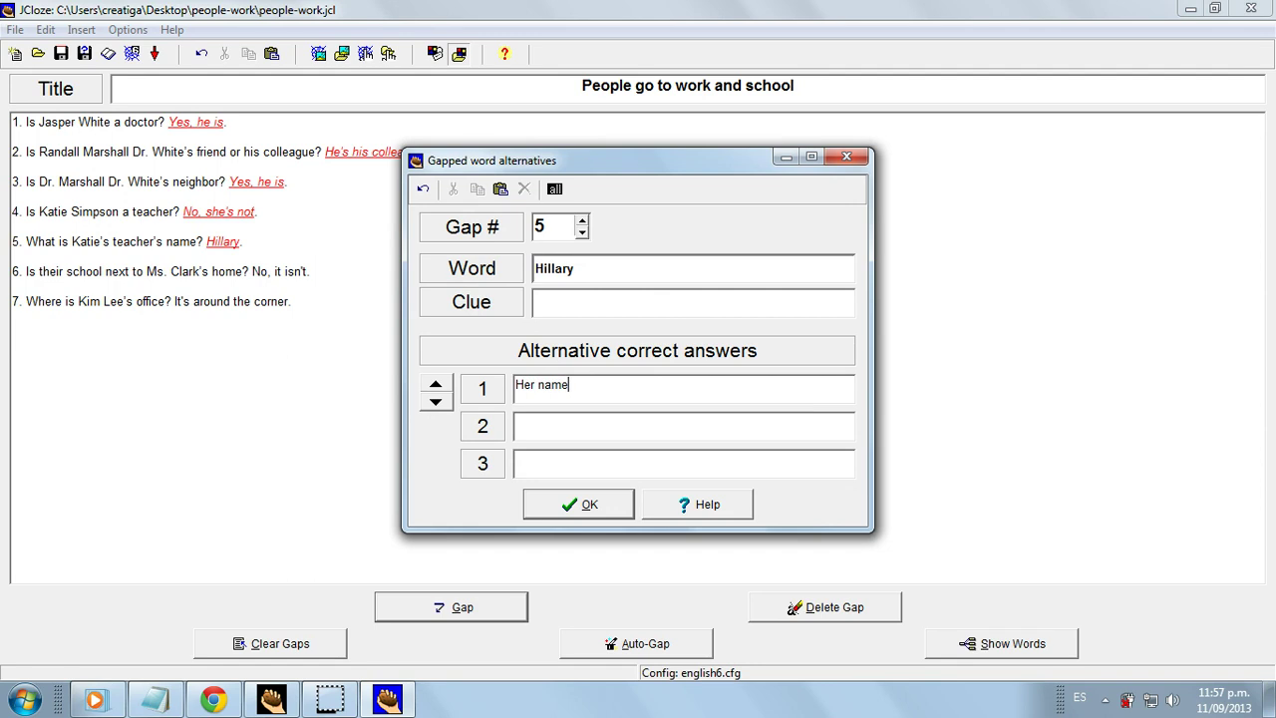
text( is Hillary)
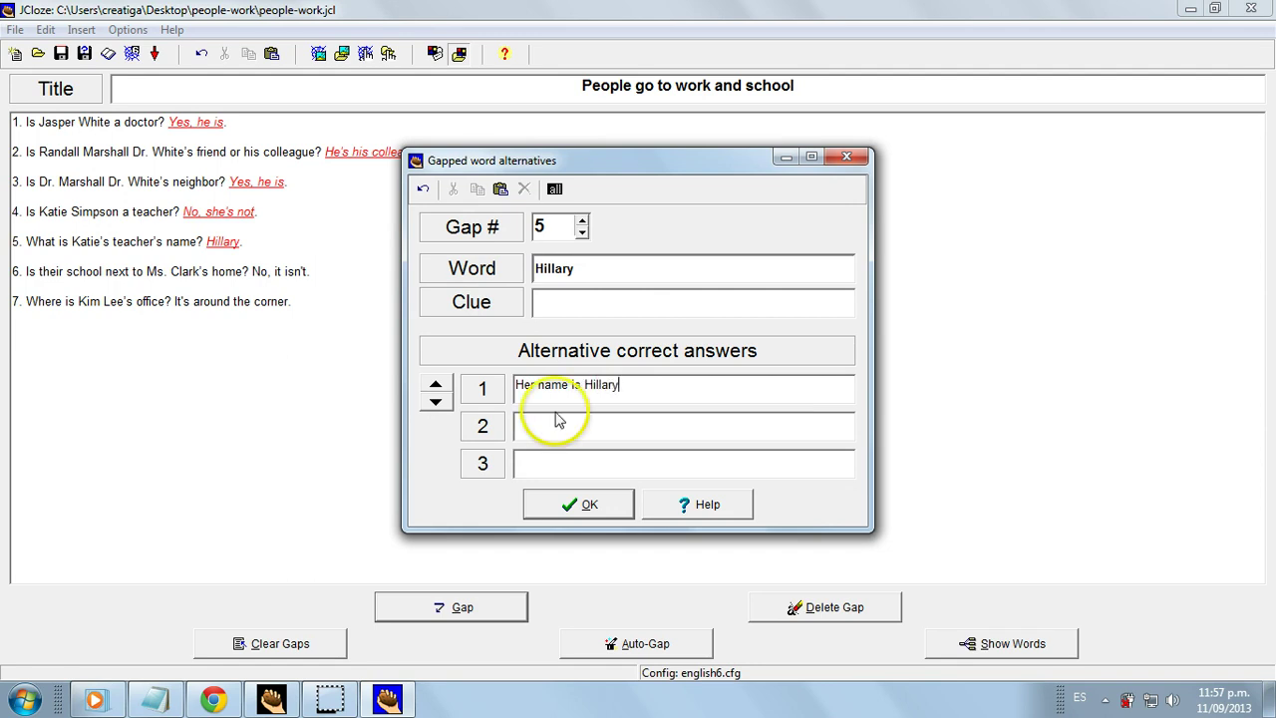
click(542, 424)
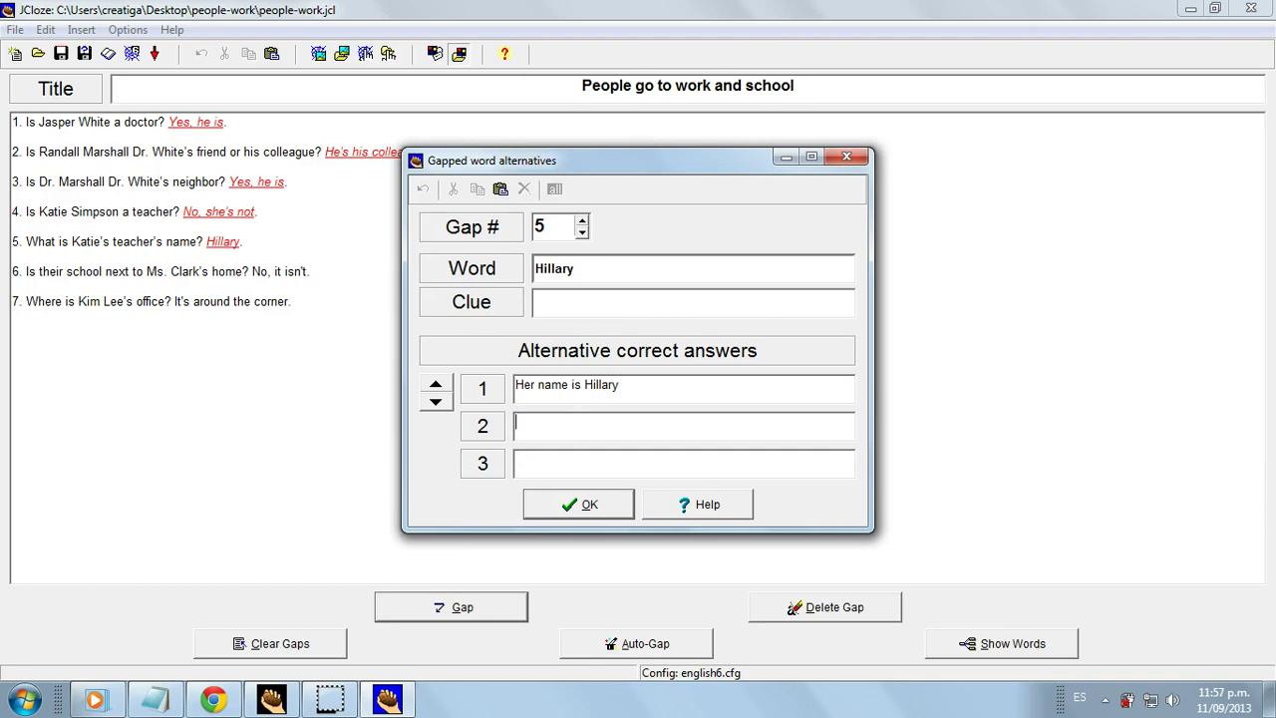
text(Her name's Hillary)
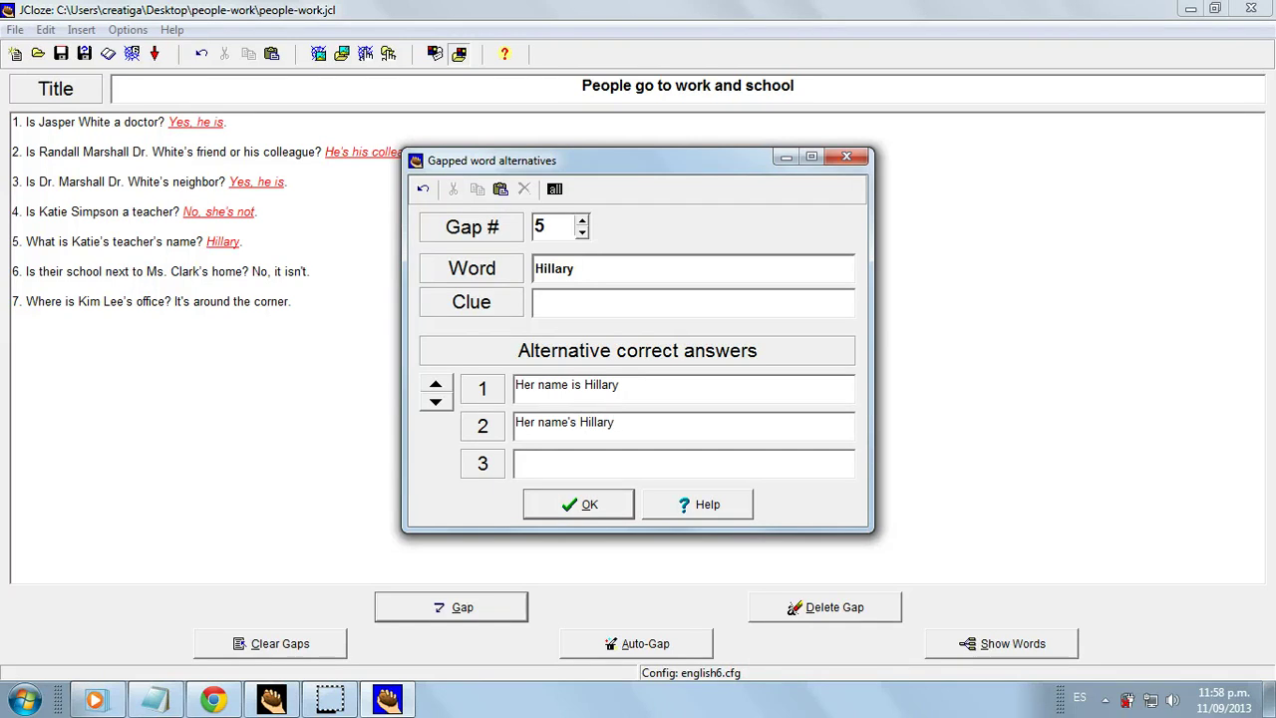
click(528, 459)
text(Her name´s Hillary)
click(435, 399)
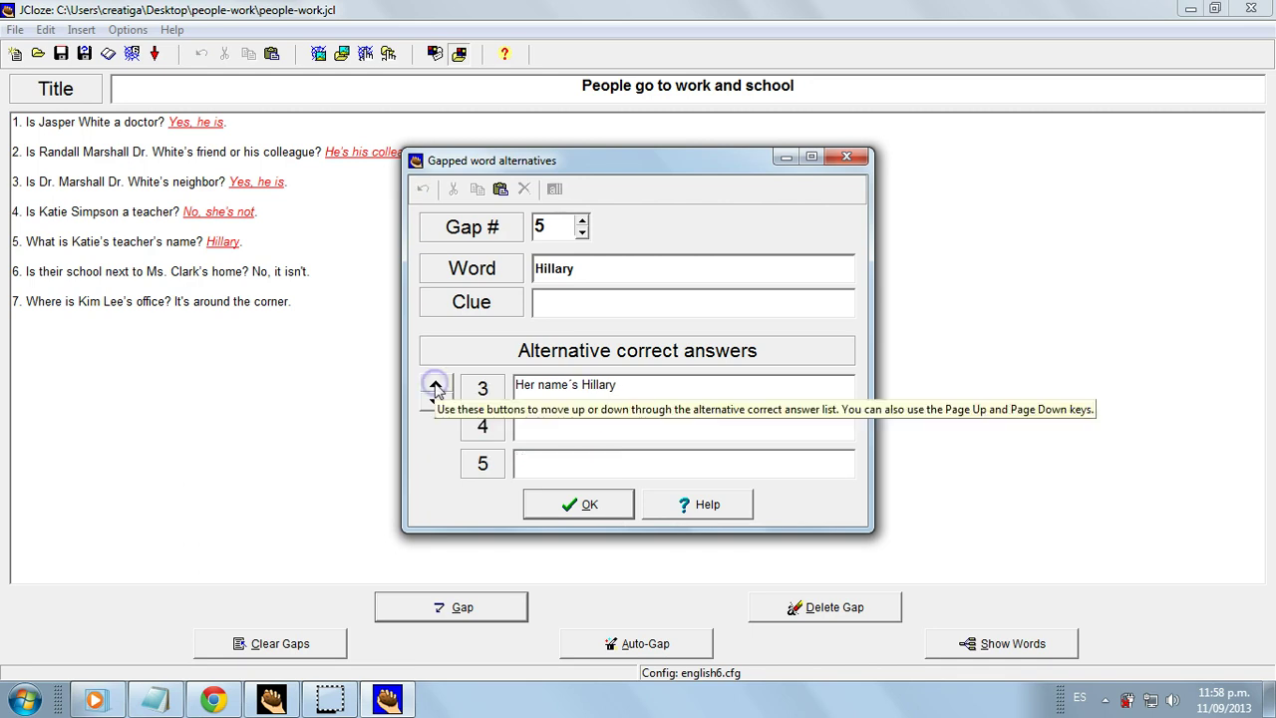
click(563, 428)
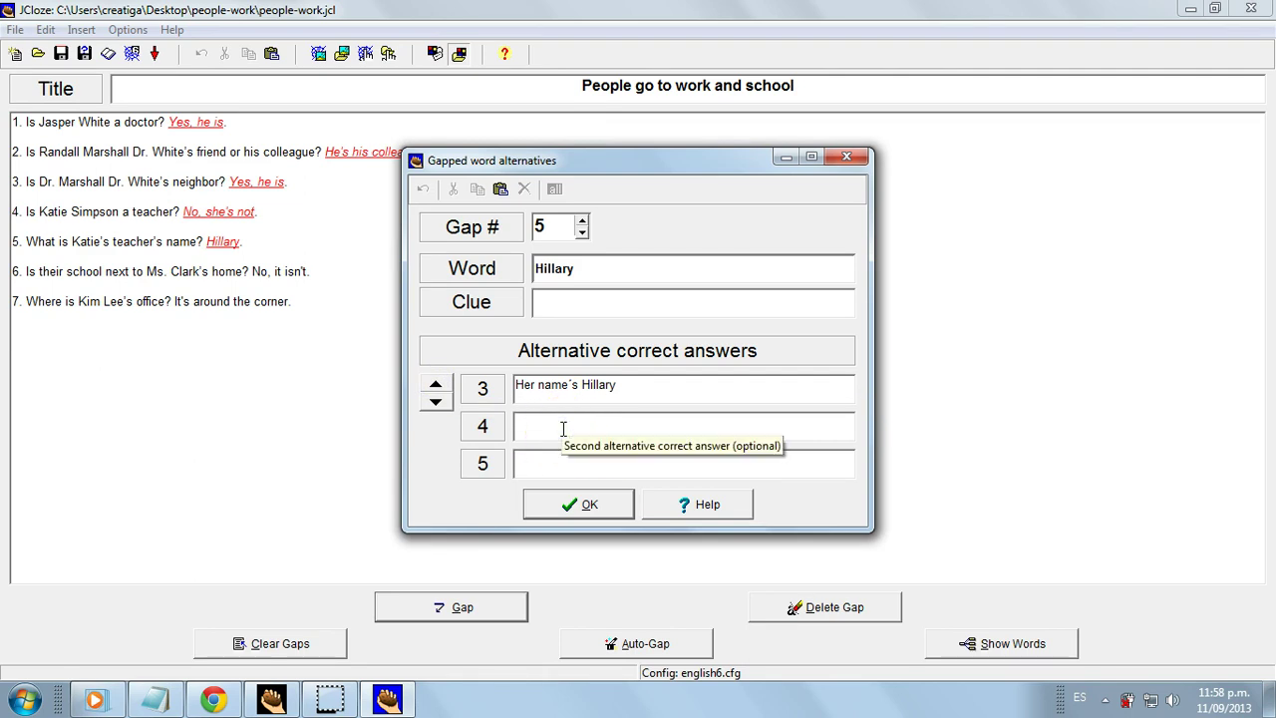
click(615, 394)
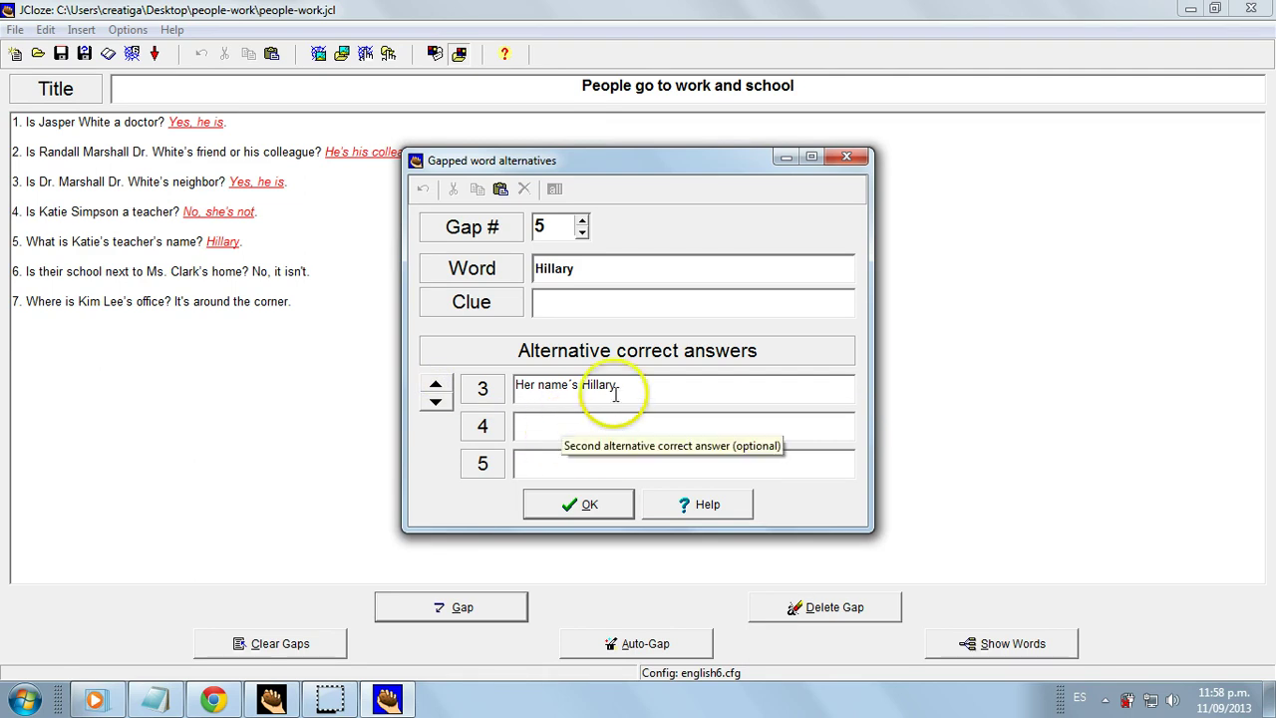
scroll(627, 399, up, 2)
click(434, 385)
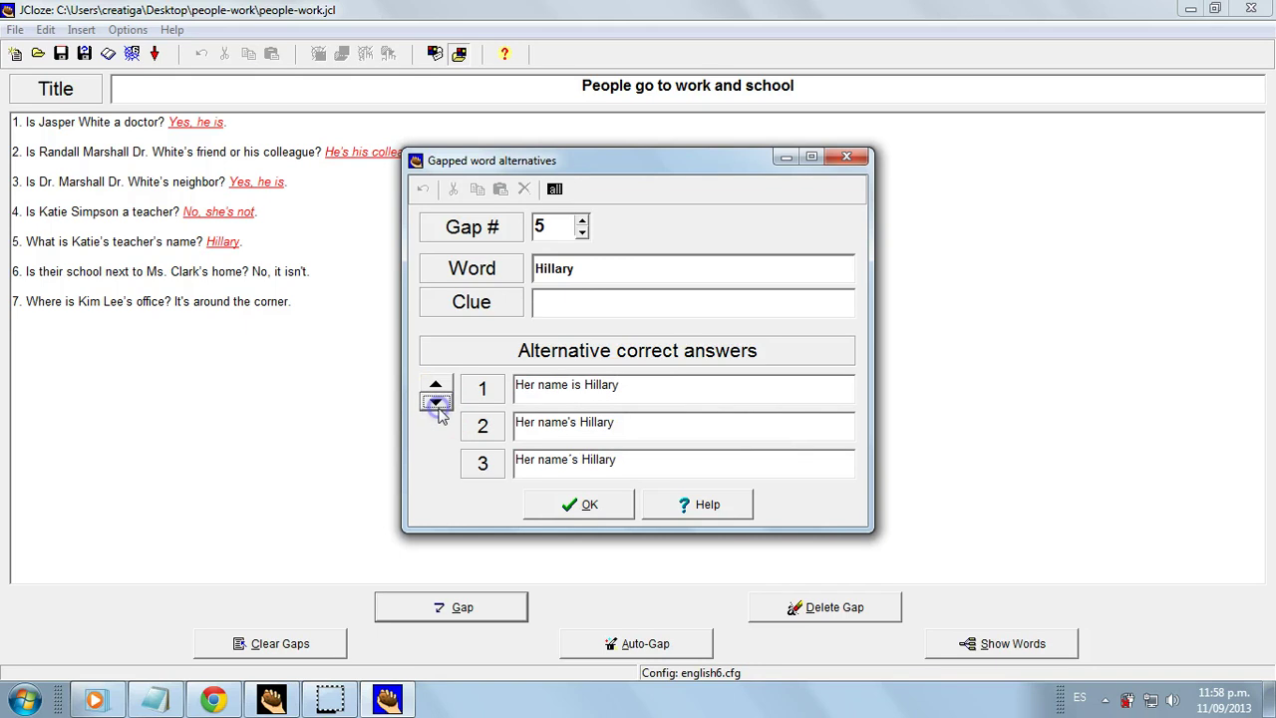
click(603, 506)
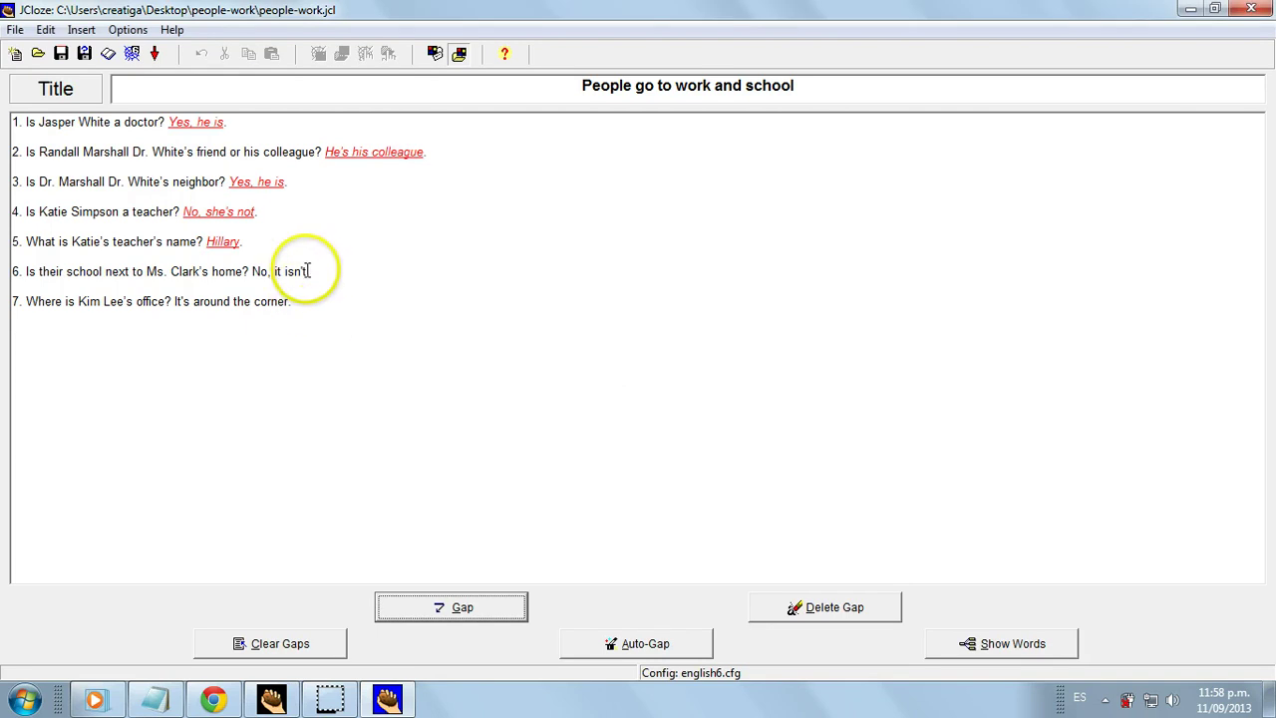
Make 'No, it isn't' on line 6 into gap 6
click(317, 271)
key(Left)
key(Left)
key(ctrl+shift+Left)
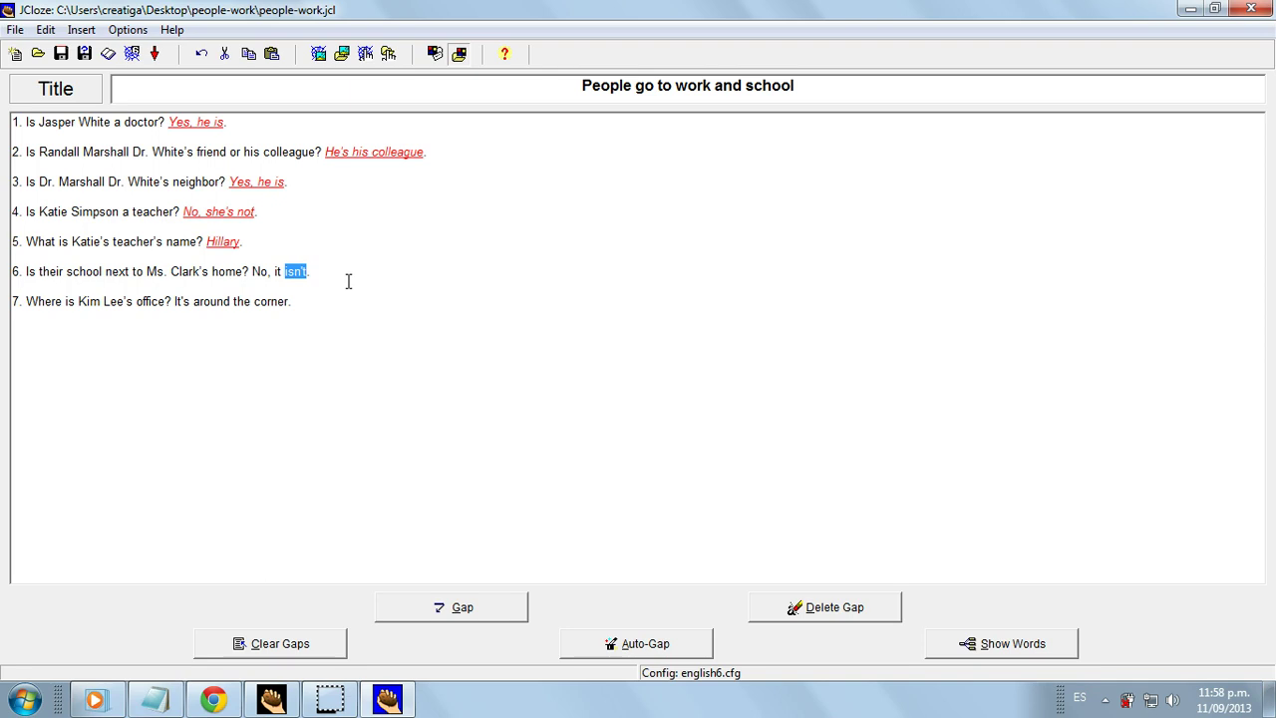
click(451, 607)
Enter alternatives 'No, it isn't', 'No, it's not' and 'No, it´s not' for gap 6
click(533, 390)
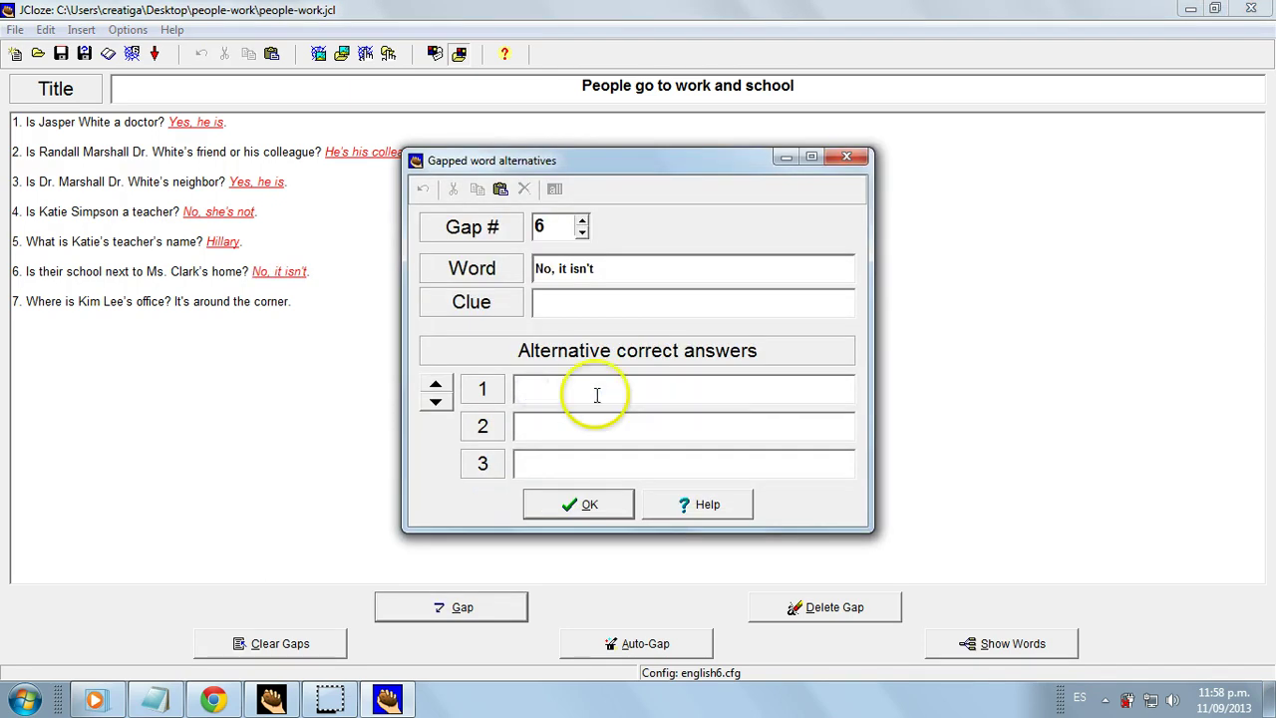
text(No, it isn't)
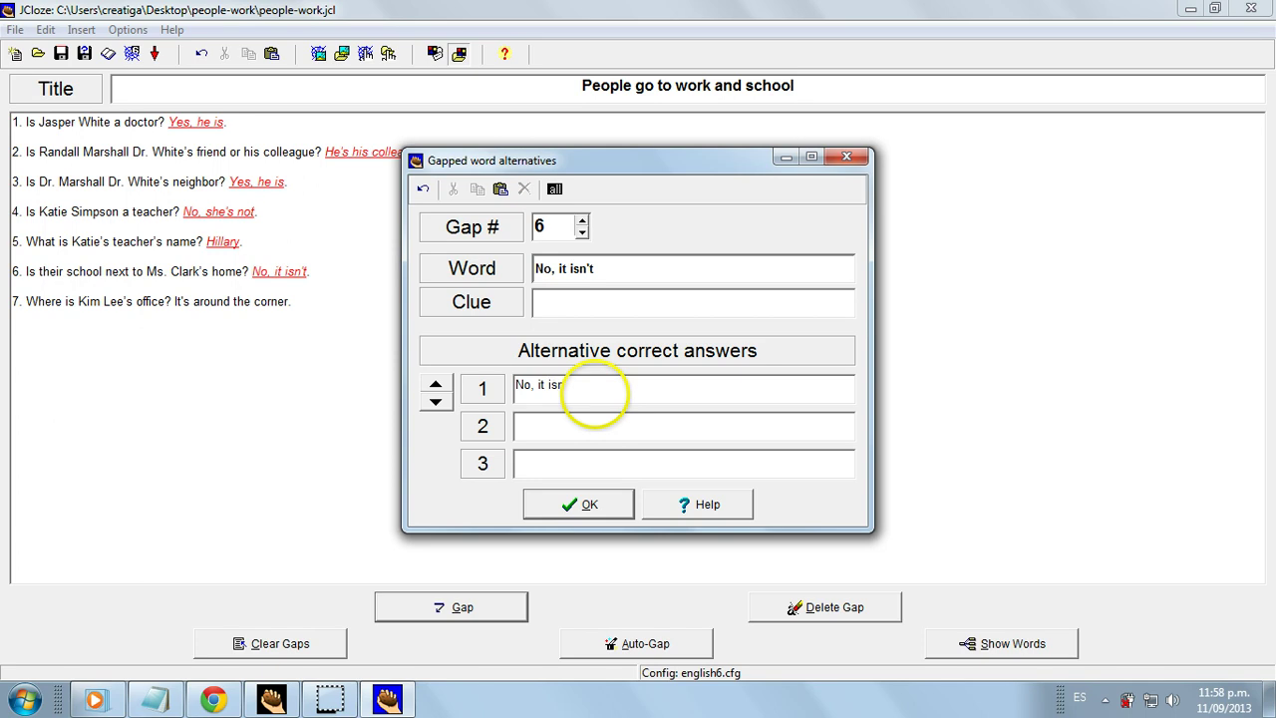
click(606, 430)
text(No, it)
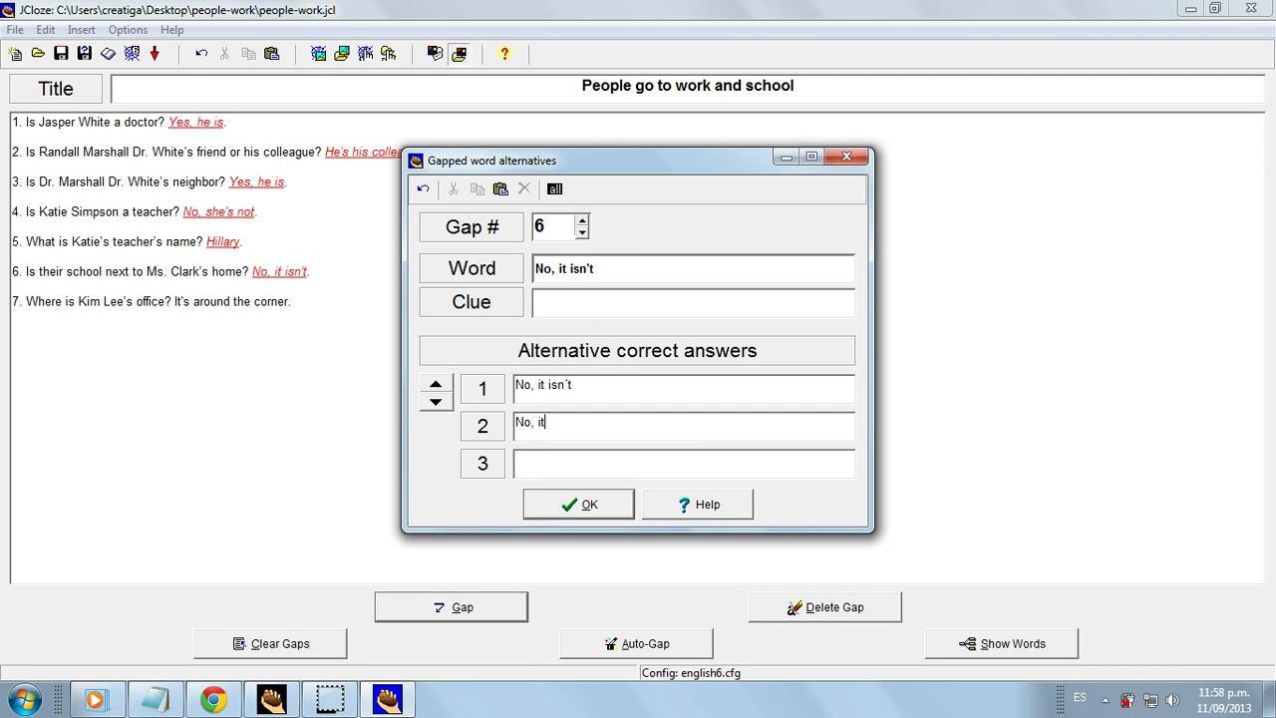
text('s not)
click(572, 472)
text(No, it's not)
Confirm gap 6, then make 'It's around the corner' on line 7 into gap 7
click(563, 505)
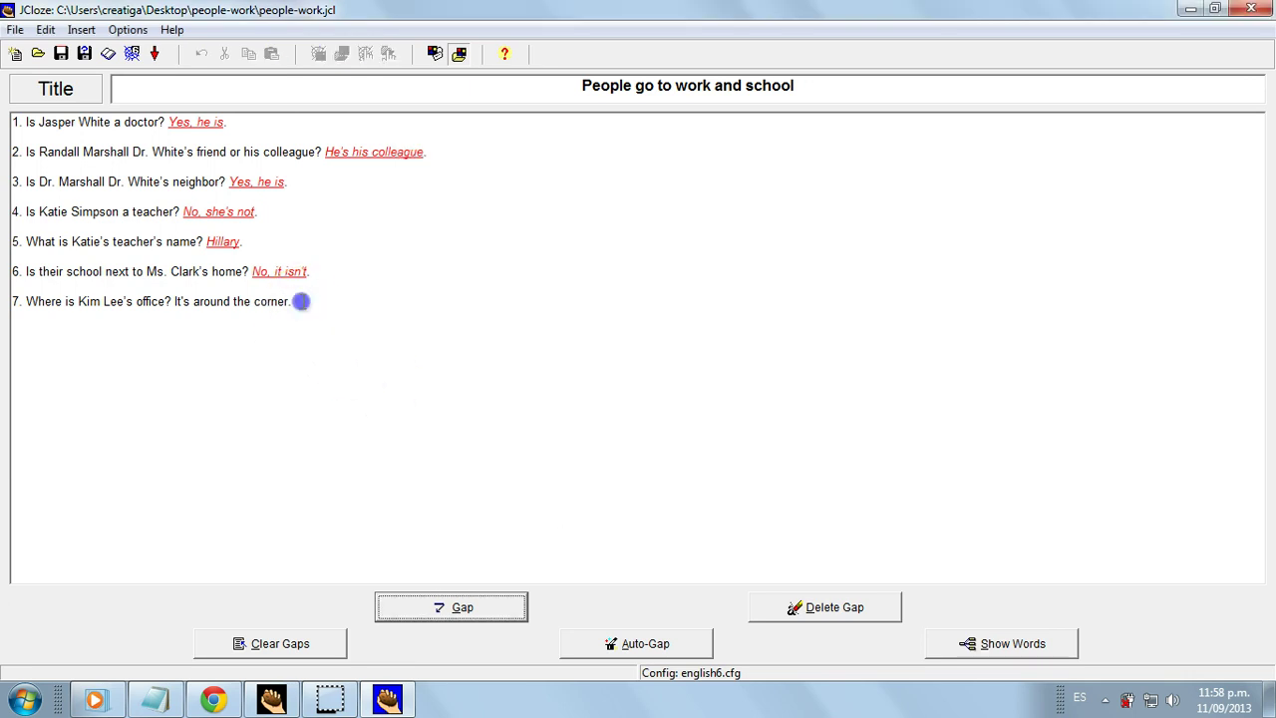
click(296, 301)
key(ctrl+shift+Left)
key(ctrl+shift+Left)
key(ctrl+shift+Left)
key(ctrl+shift+Left)
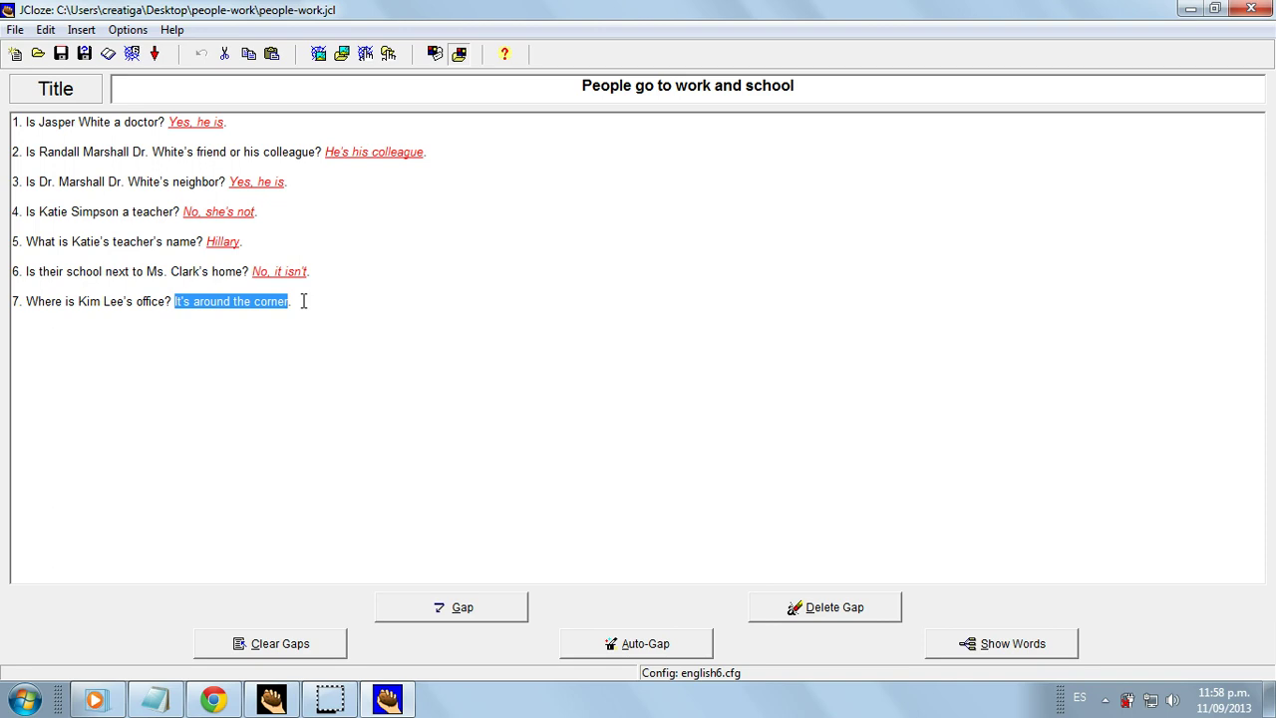
key(alt+g)
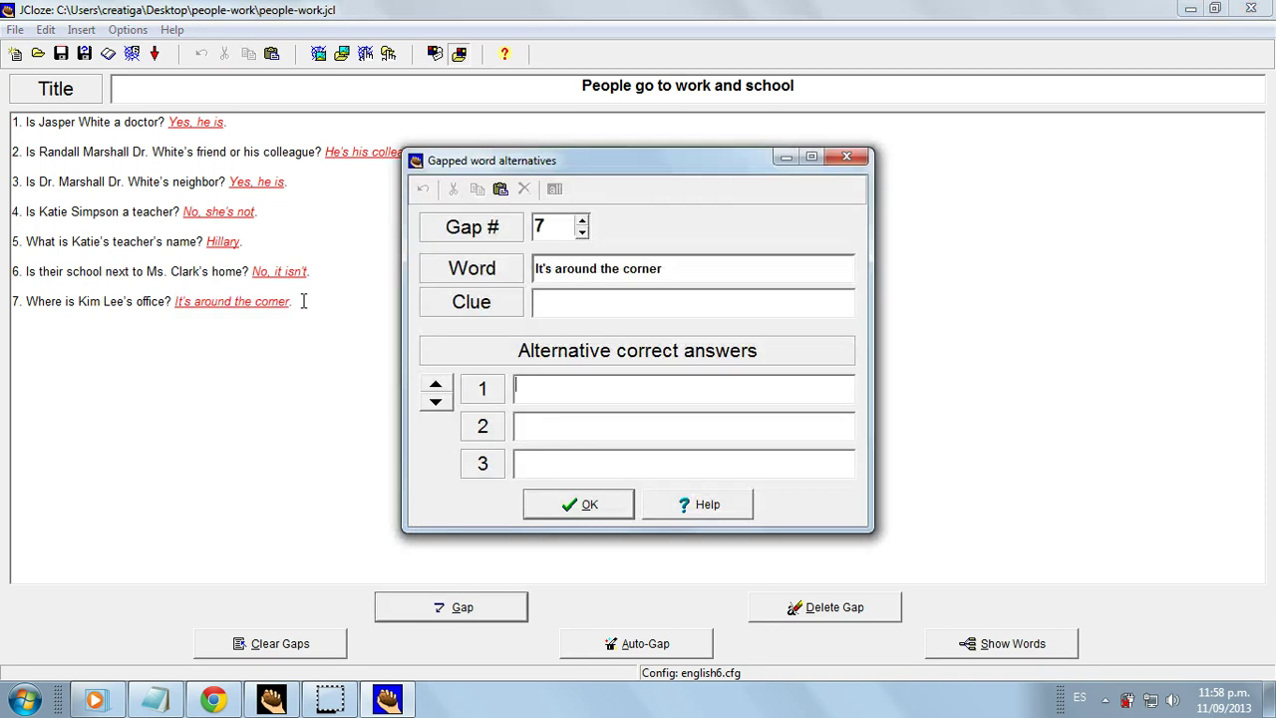
Give gap 7 alternatives 'It´s around the corner' and 'It is around the corner', then confirm
text(It´s around the corner)
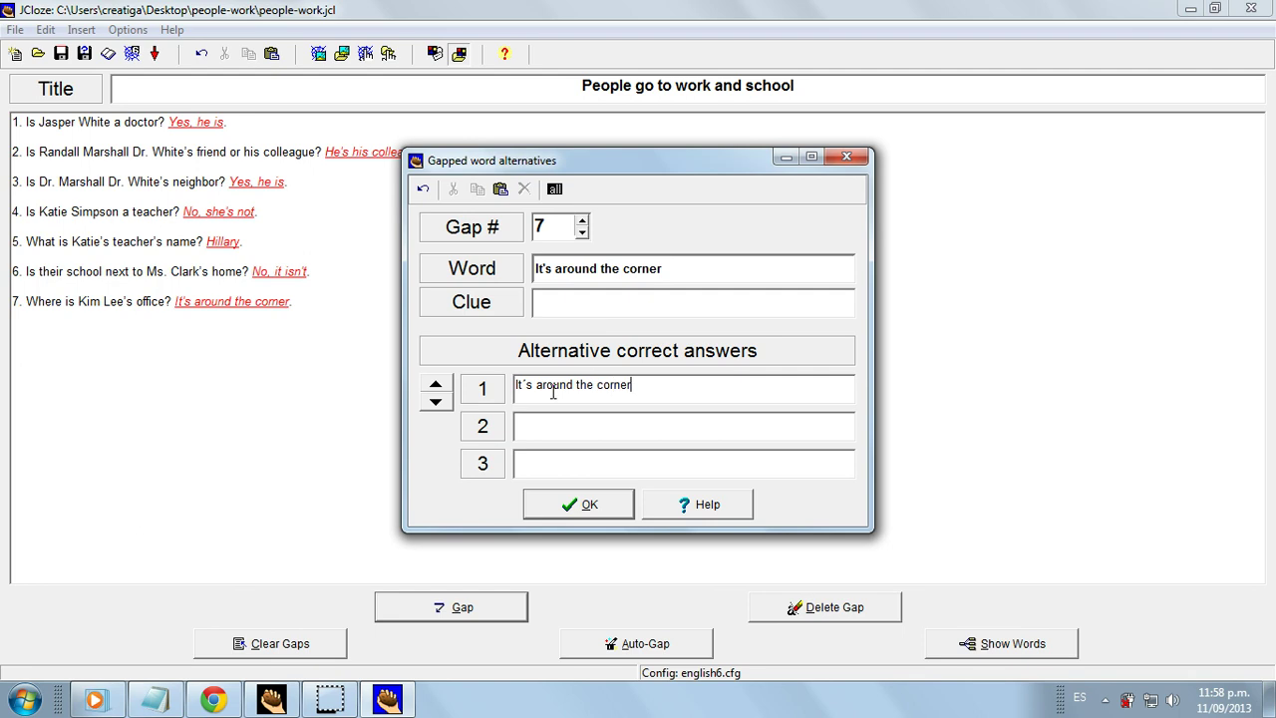
click(560, 423)
text(It is around )
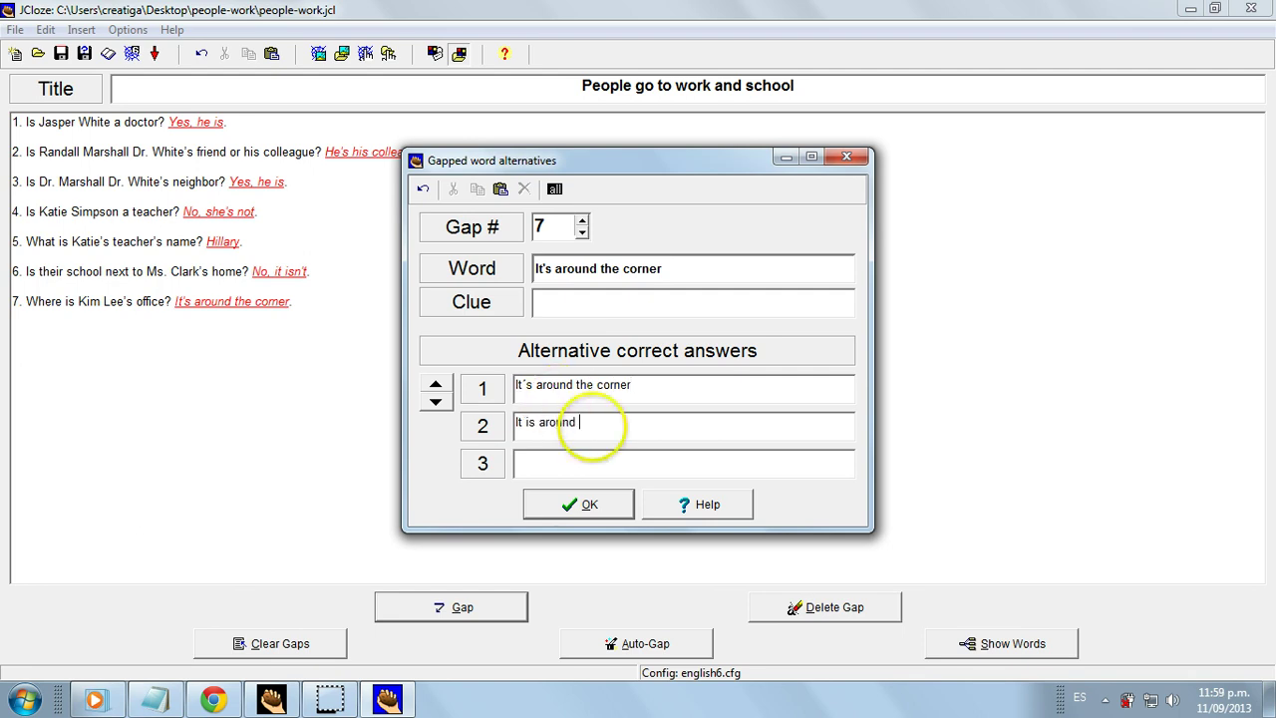
text(the coren)
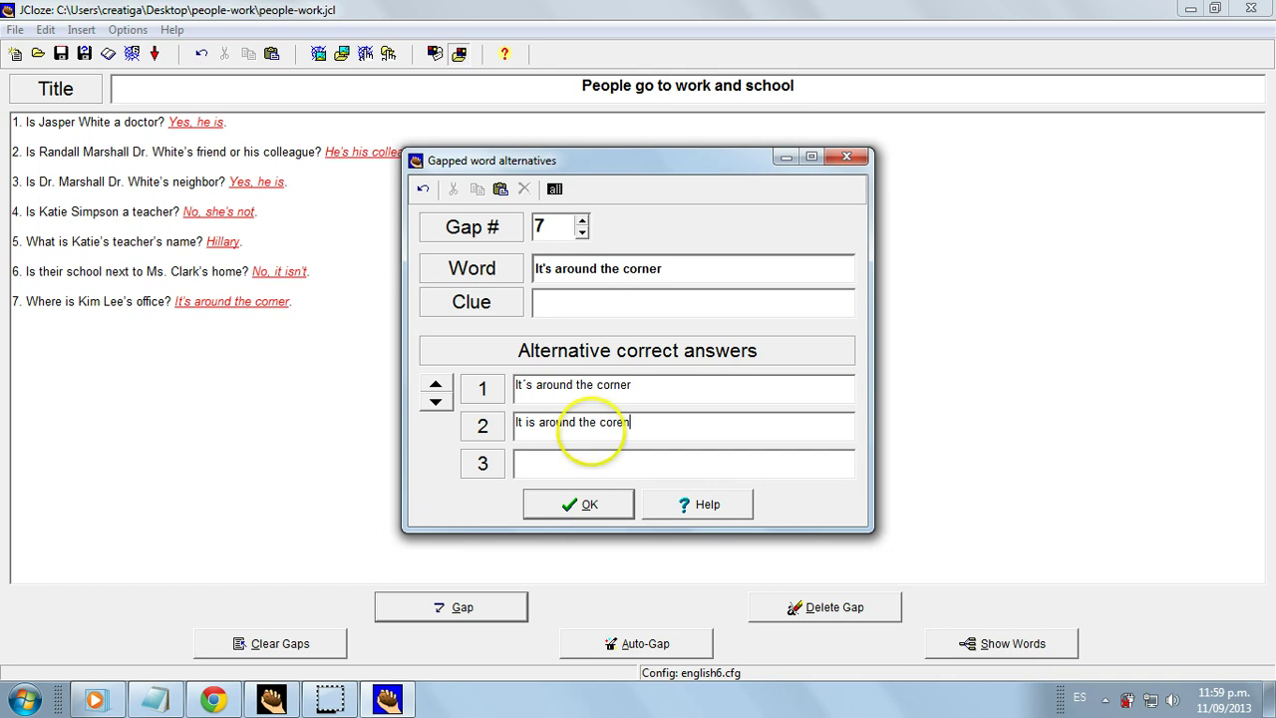
key(BackSpace)
key(BackSpace)
text(ner)
click(569, 466)
text(Arou)
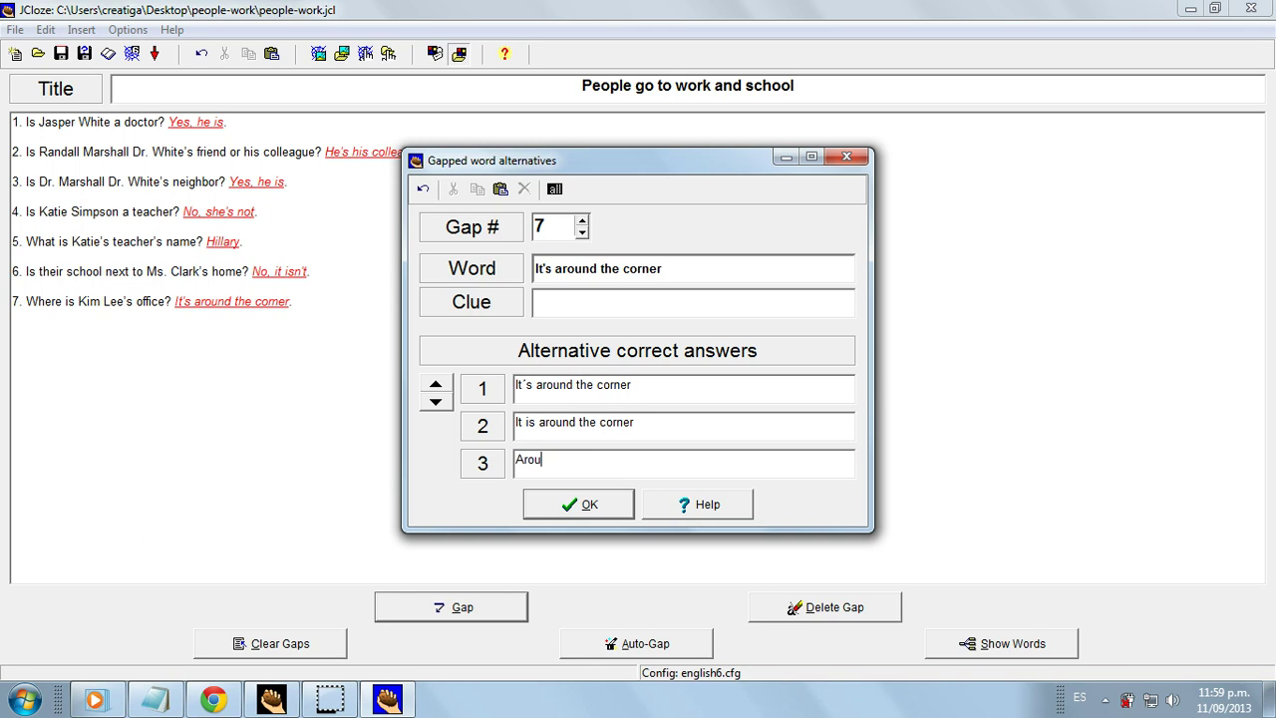
key(BackSpace)
key(BackSpace)
key(BackSpace)
key(BackSpace)
click(589, 504)
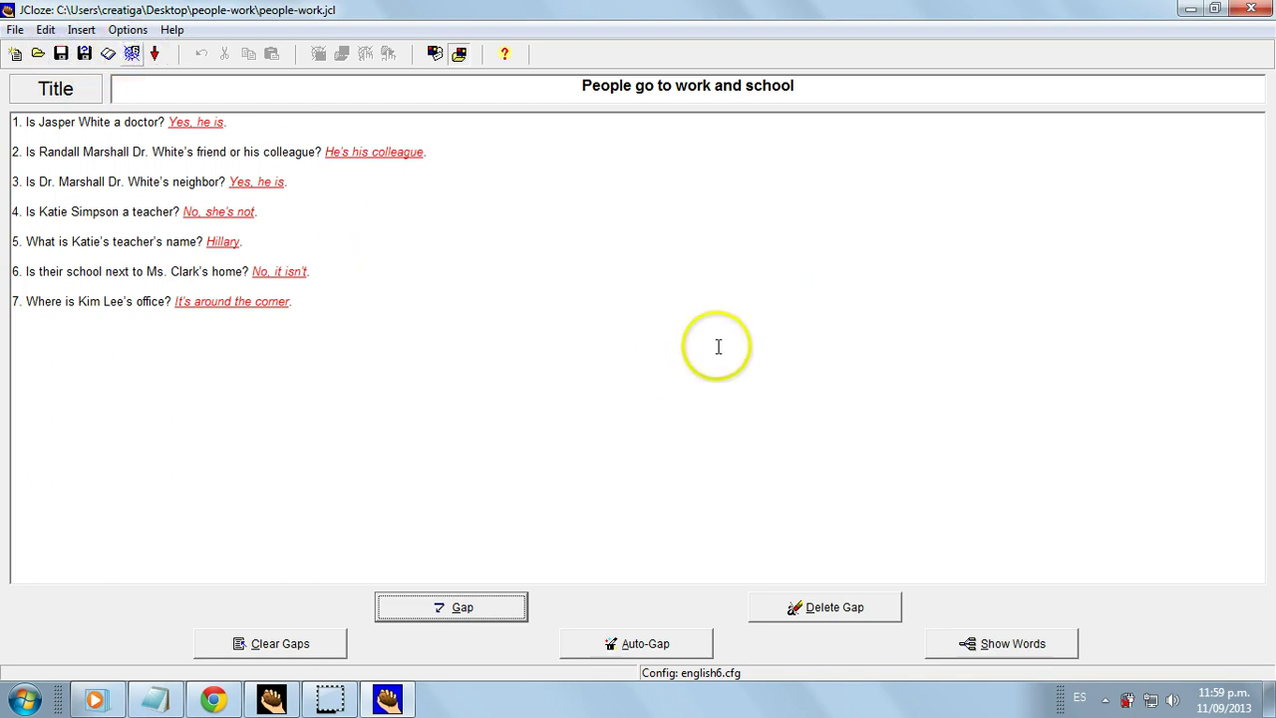
Export the exercise as people-work.htm on the Desktop and view it in the browser
key(F6)
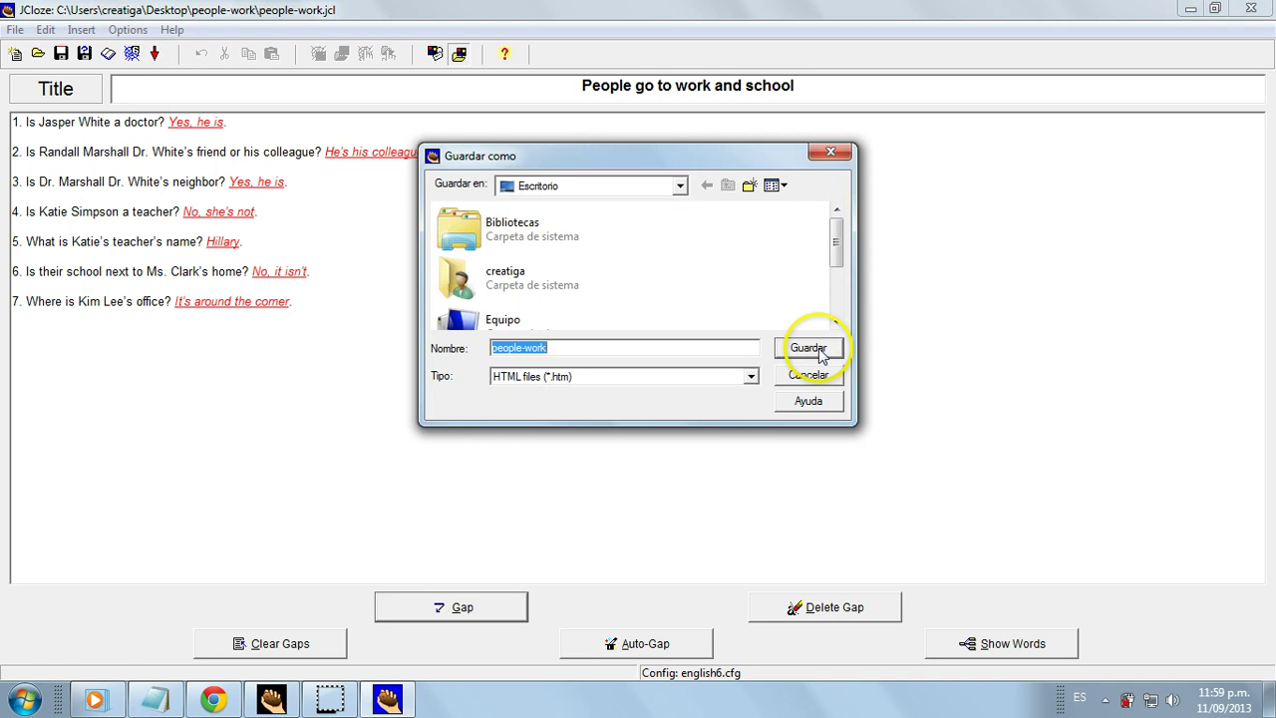
click(821, 351)
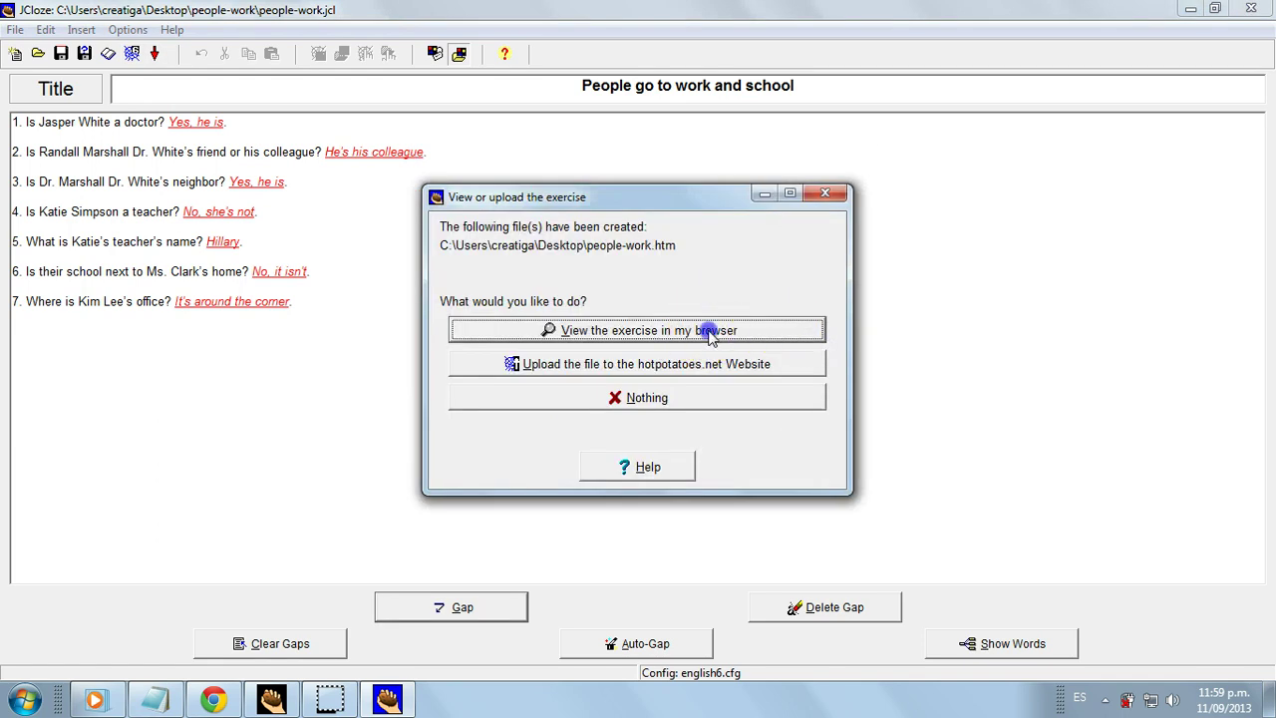
click(745, 330)
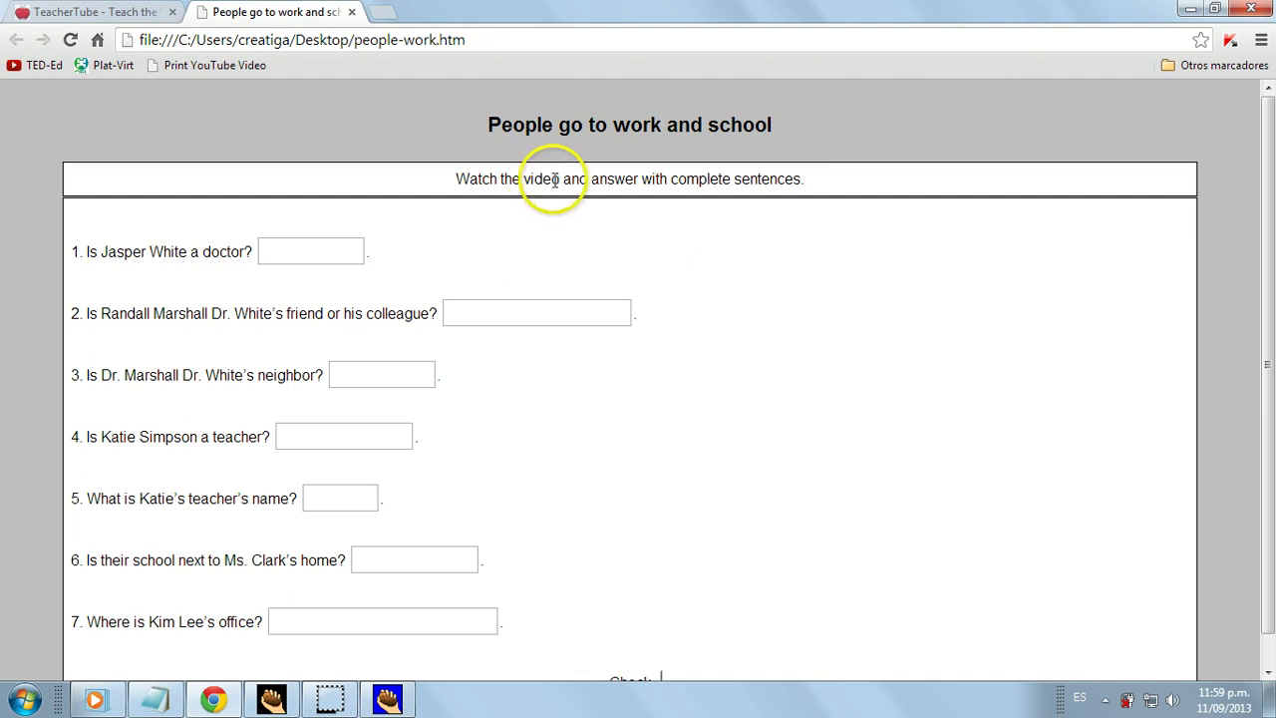
Scroll through the exported exercise page, then switch to the TeacherTube tab
drag(1270, 241, 1271, 317)
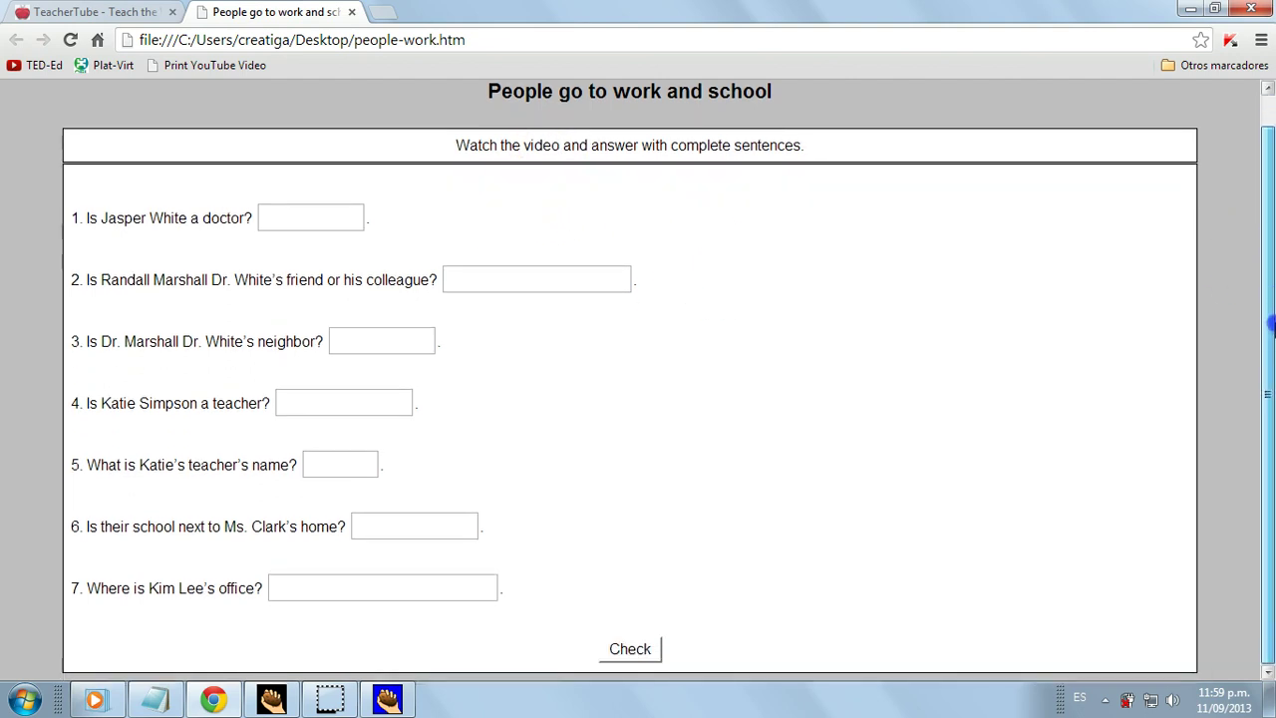
drag(1270, 267, 1271, 235)
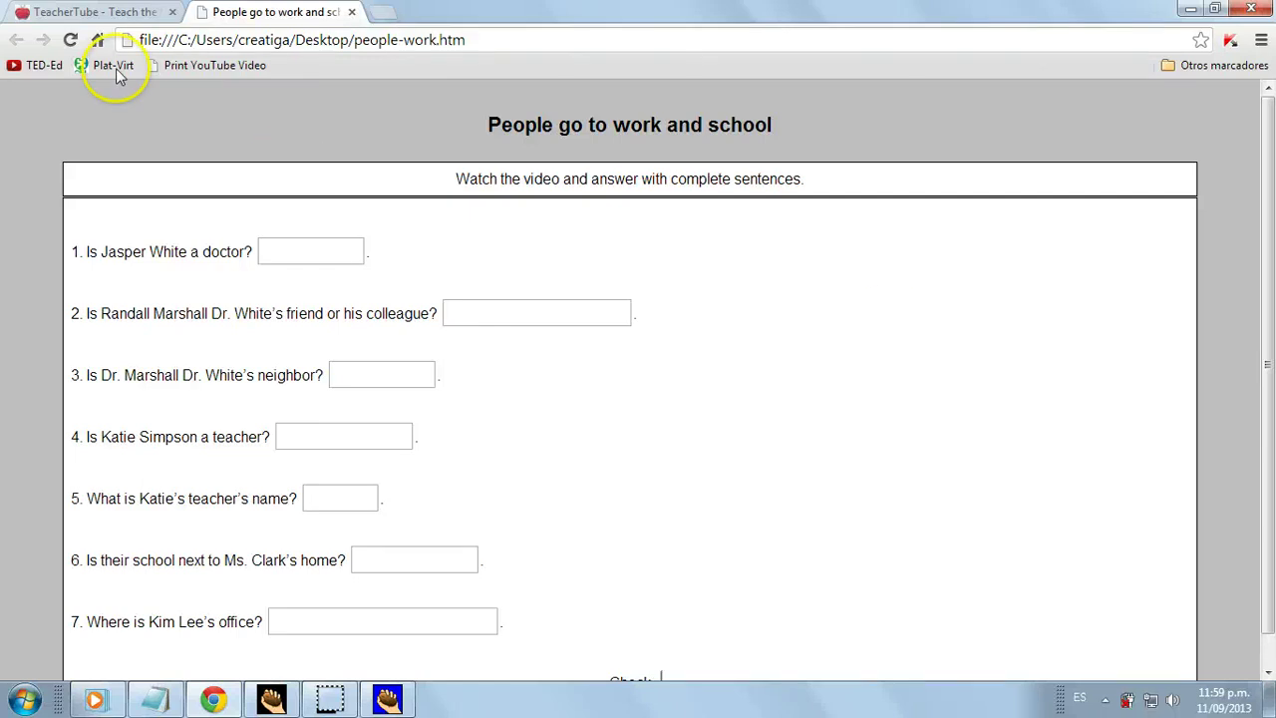
key(ctrl+Tab)
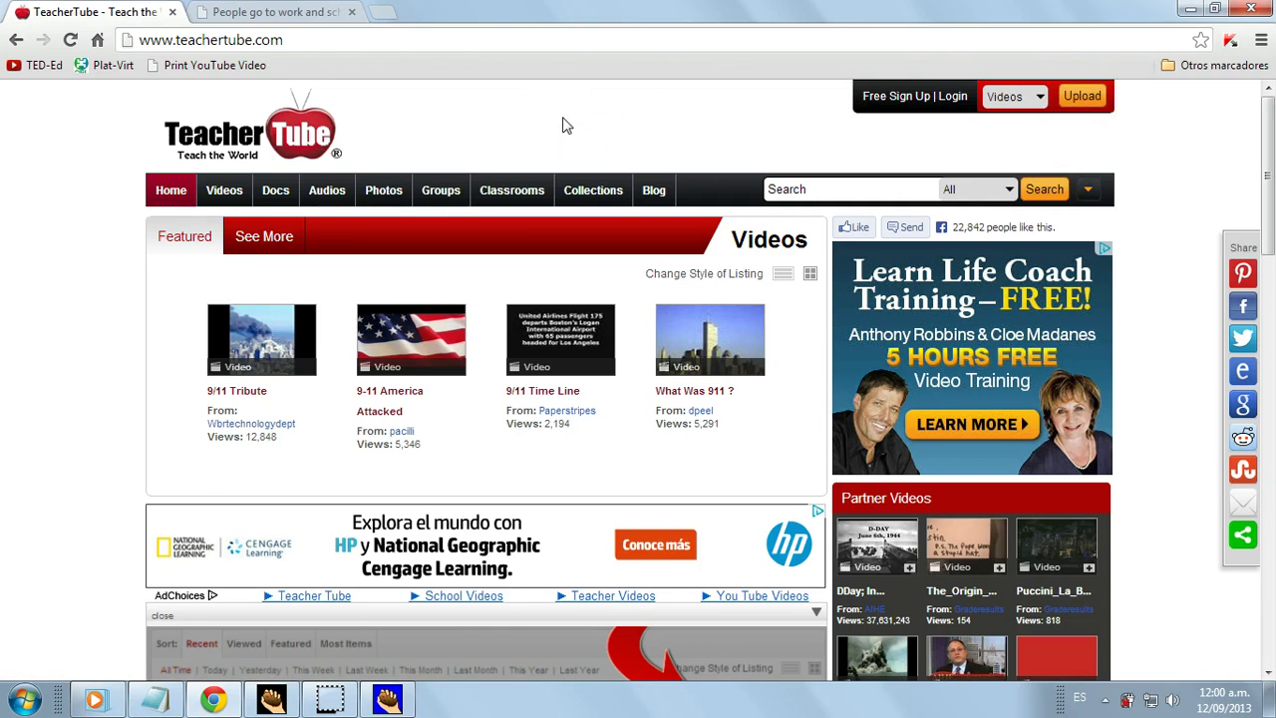
Copy the People and Work video URL from Notepad and load it in Chrome
click(157, 701)
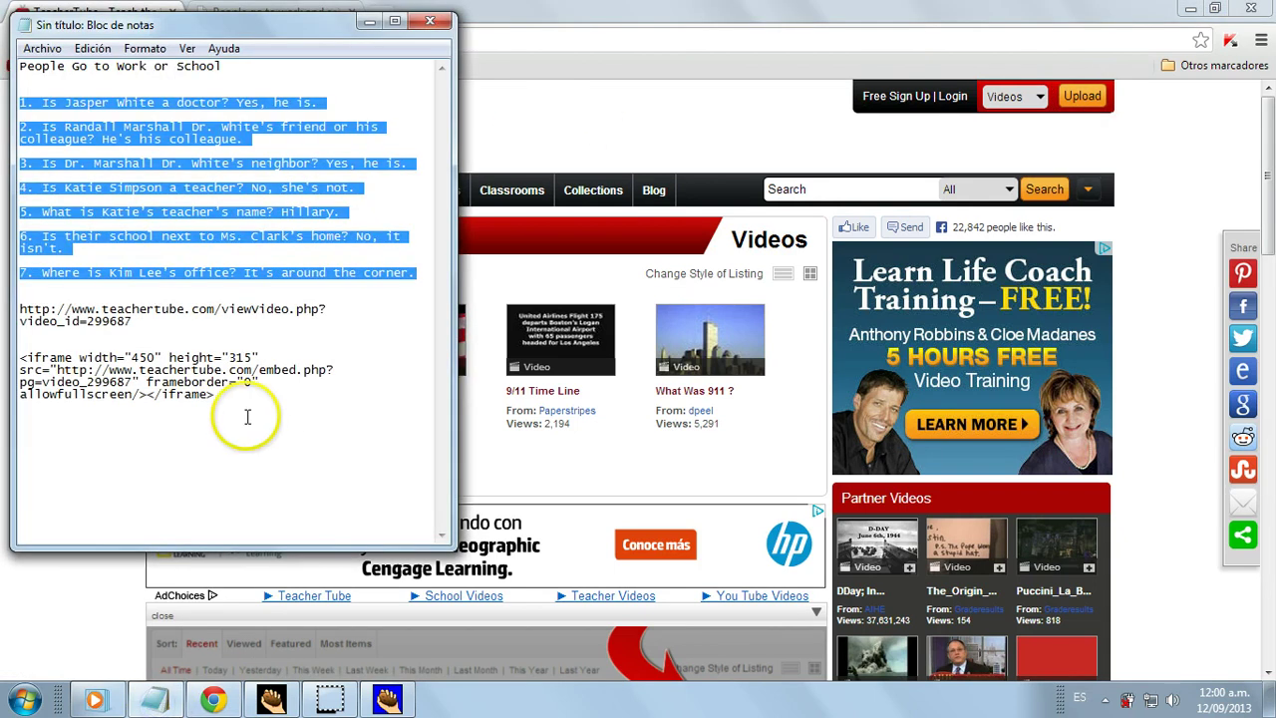
drag(132, 321, 67, 327)
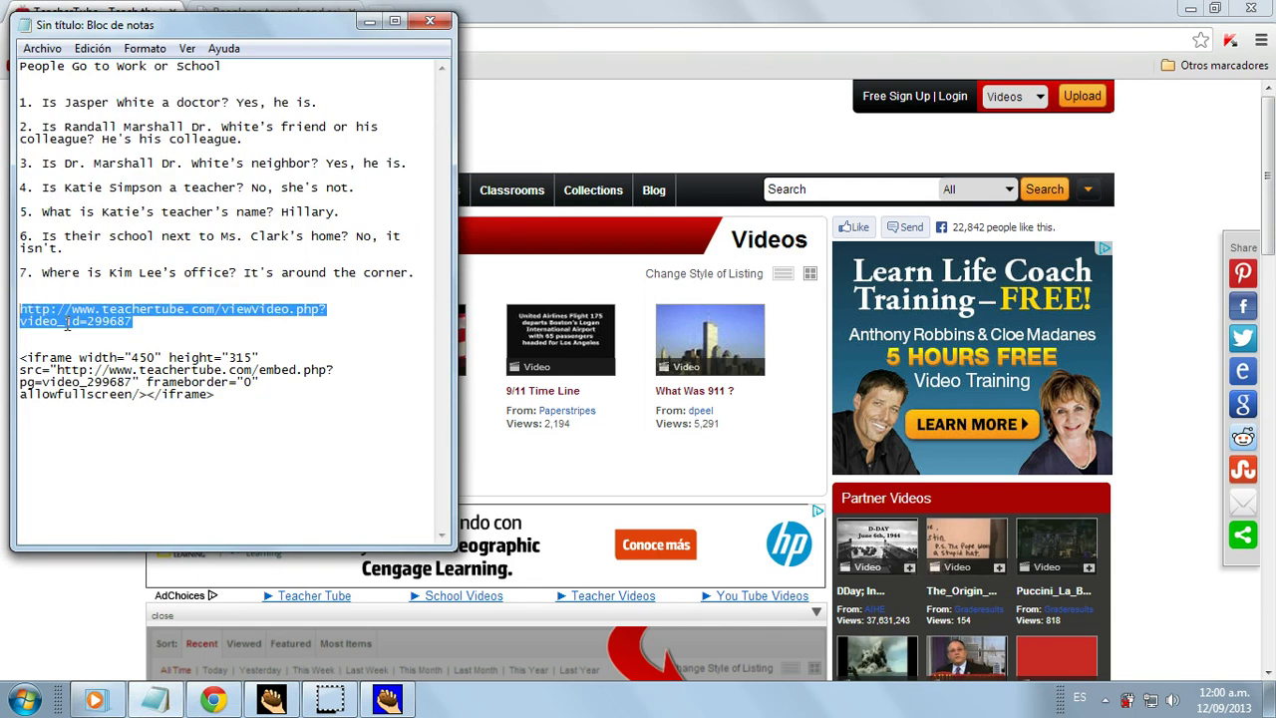
click(368, 20)
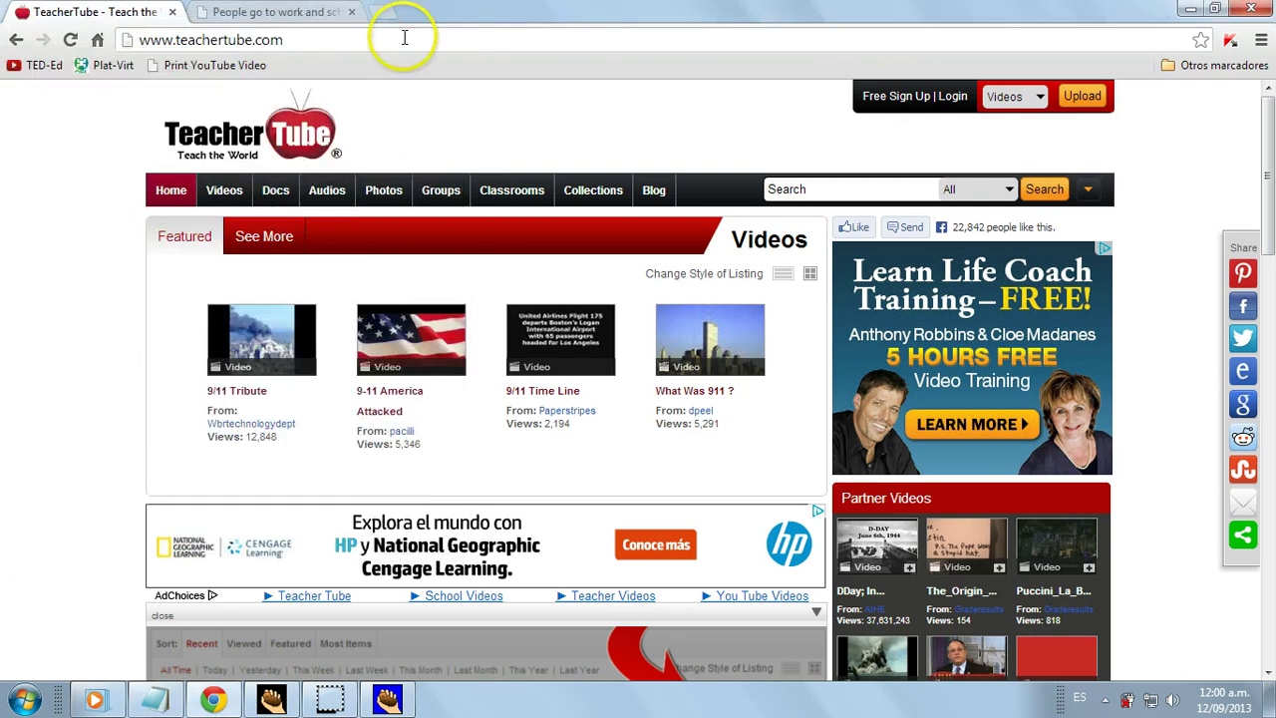
click(353, 41)
text(http://www.teachertube.com/viewVideo.php?video_id=299687)
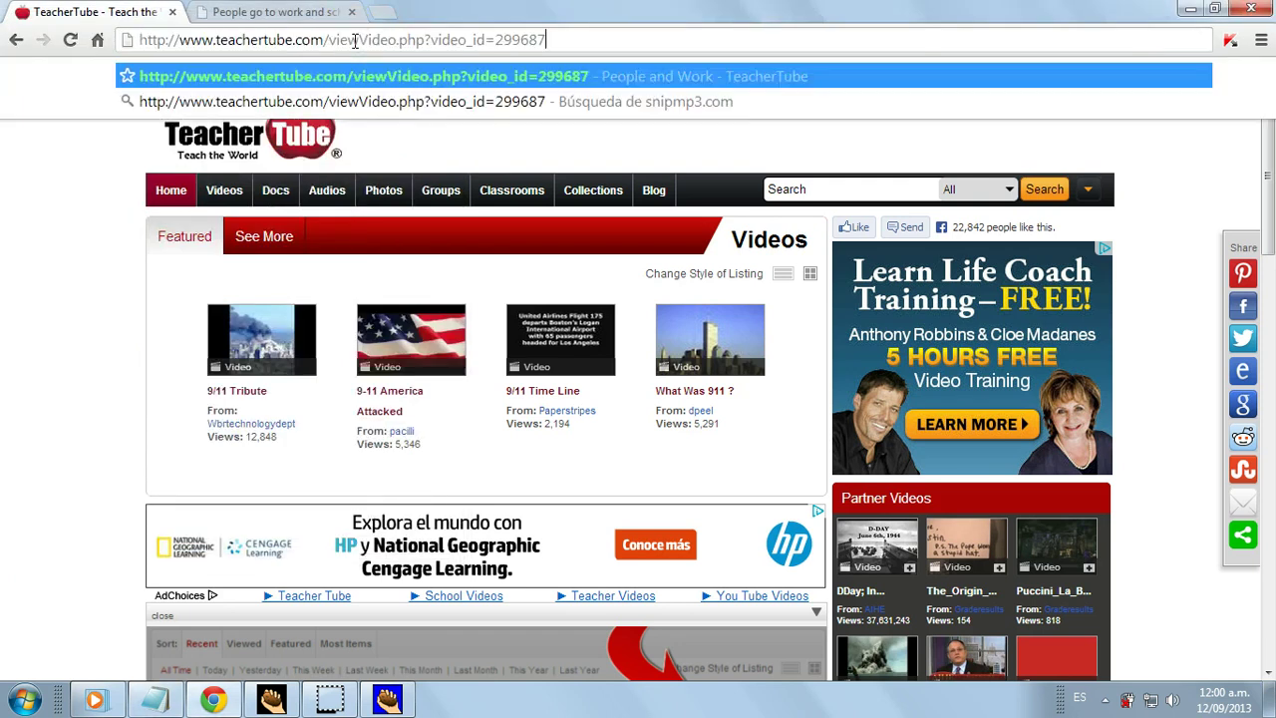
key(Return)
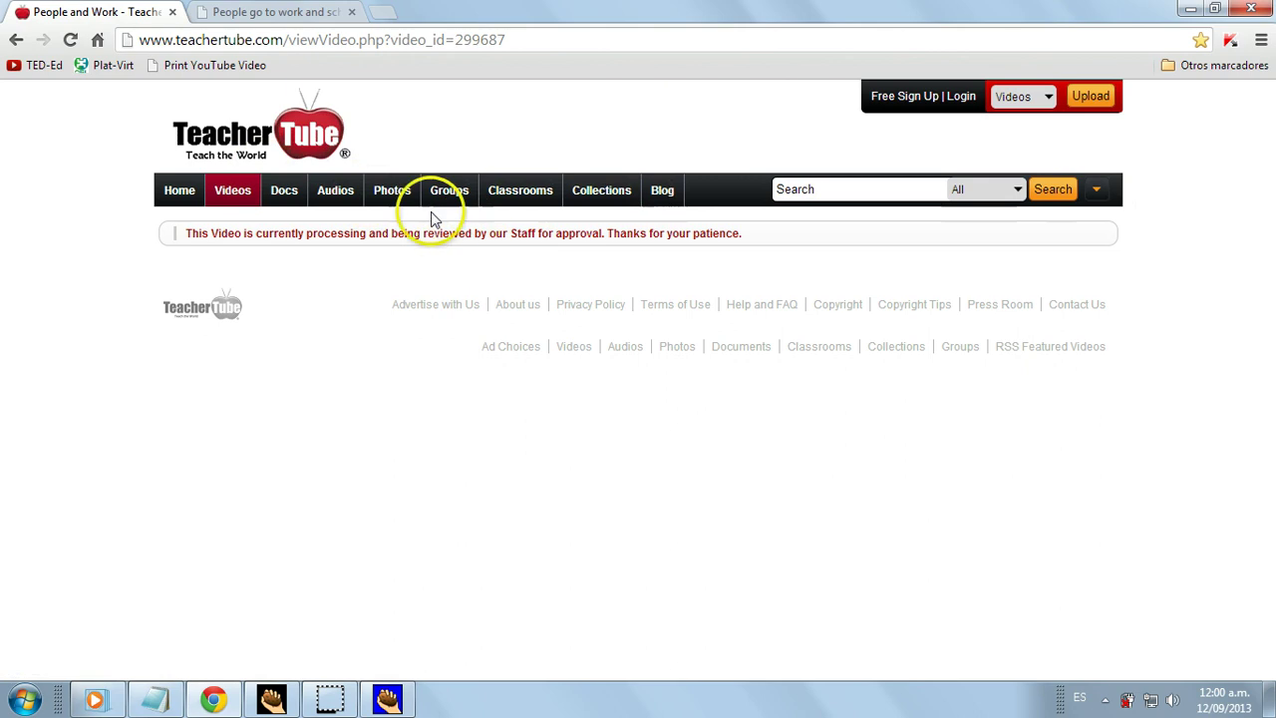
click(1228, 65)
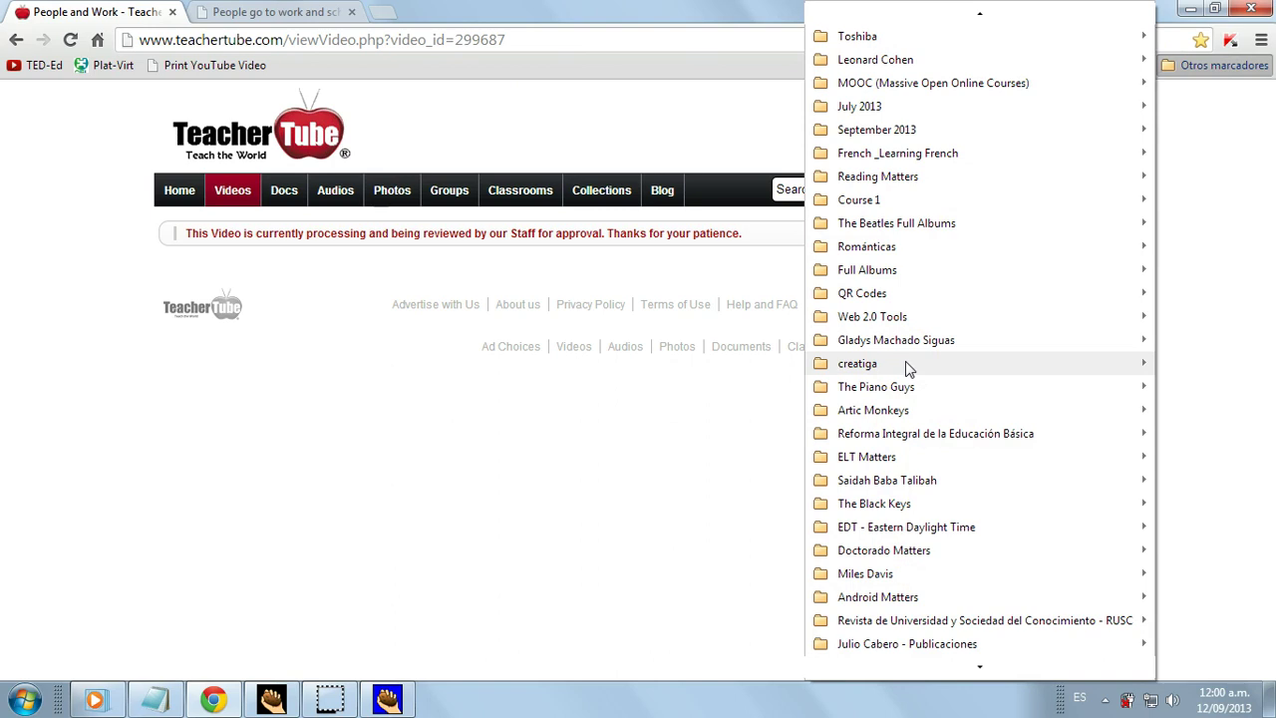
scroll(939, 598, down, 14)
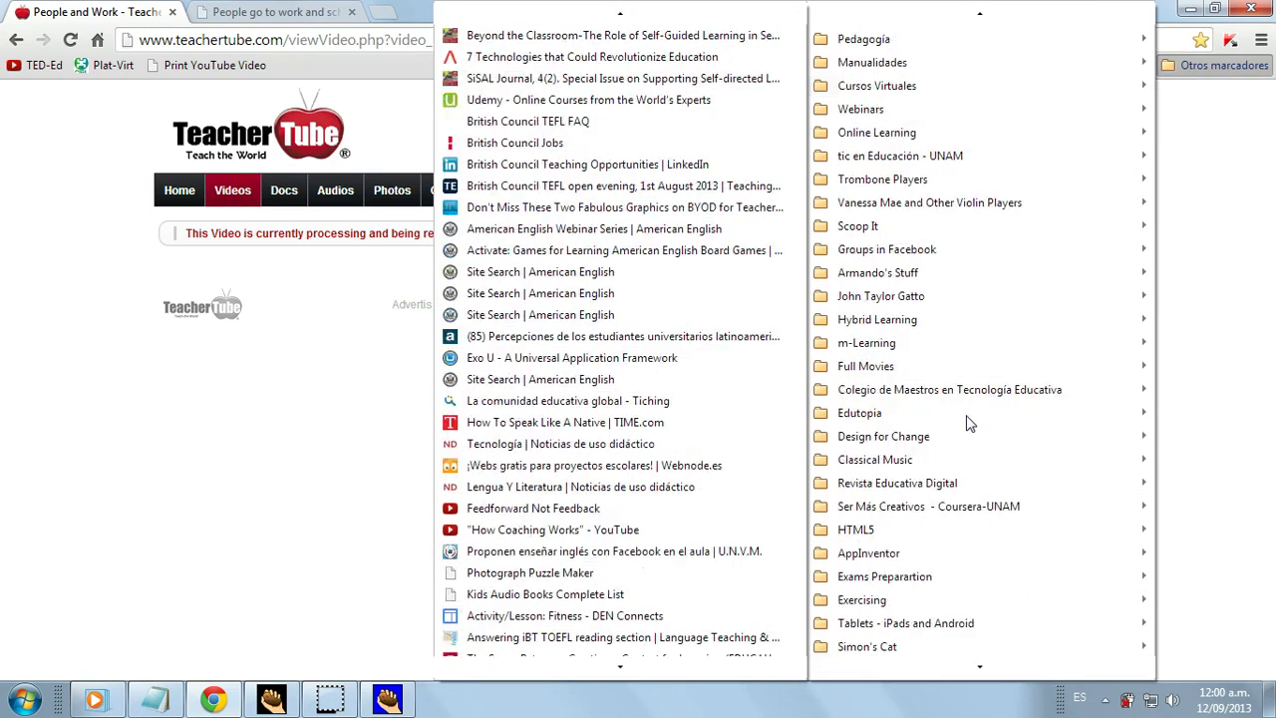
scroll(967, 424, down, 3)
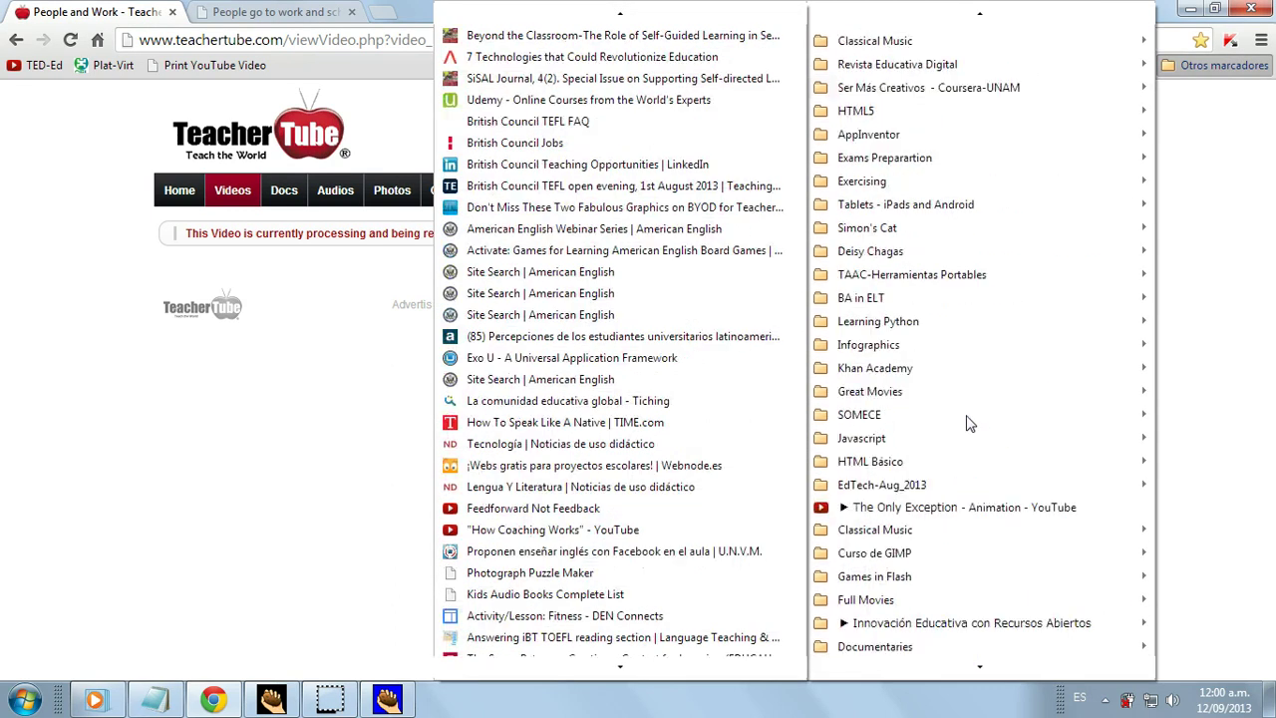
mouse_move(882, 299)
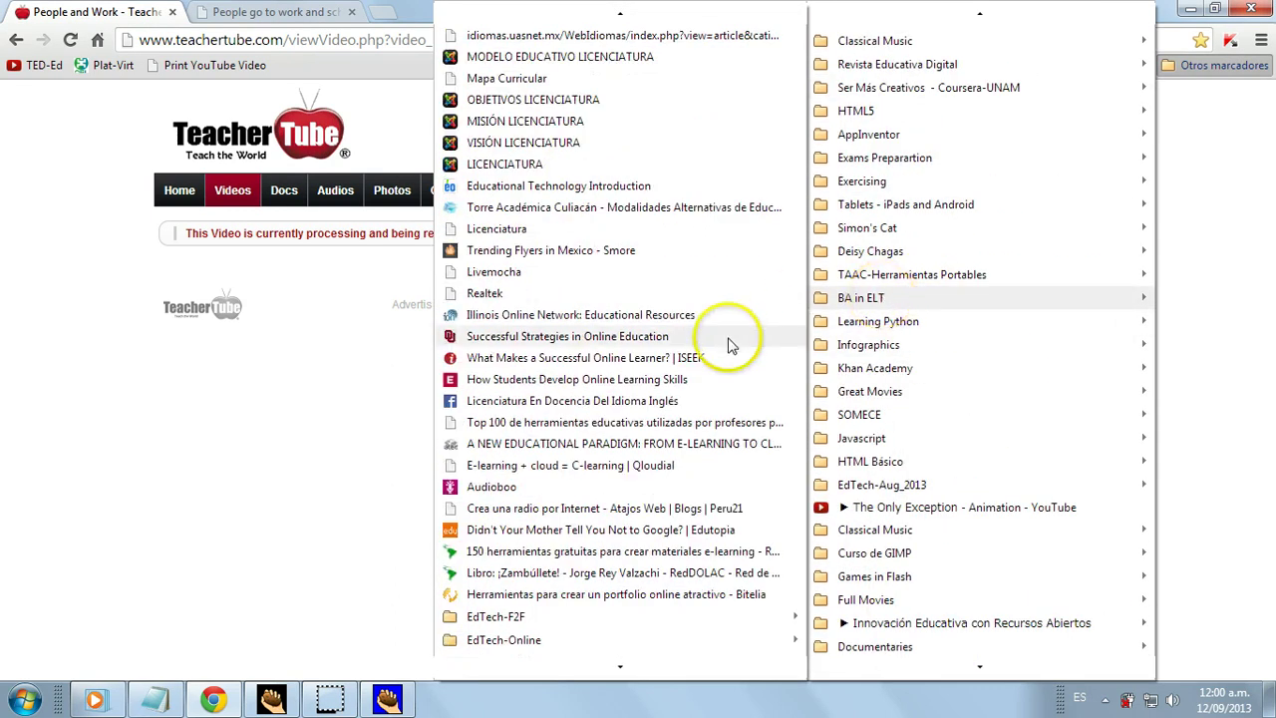
scroll(728, 356, down, 6)
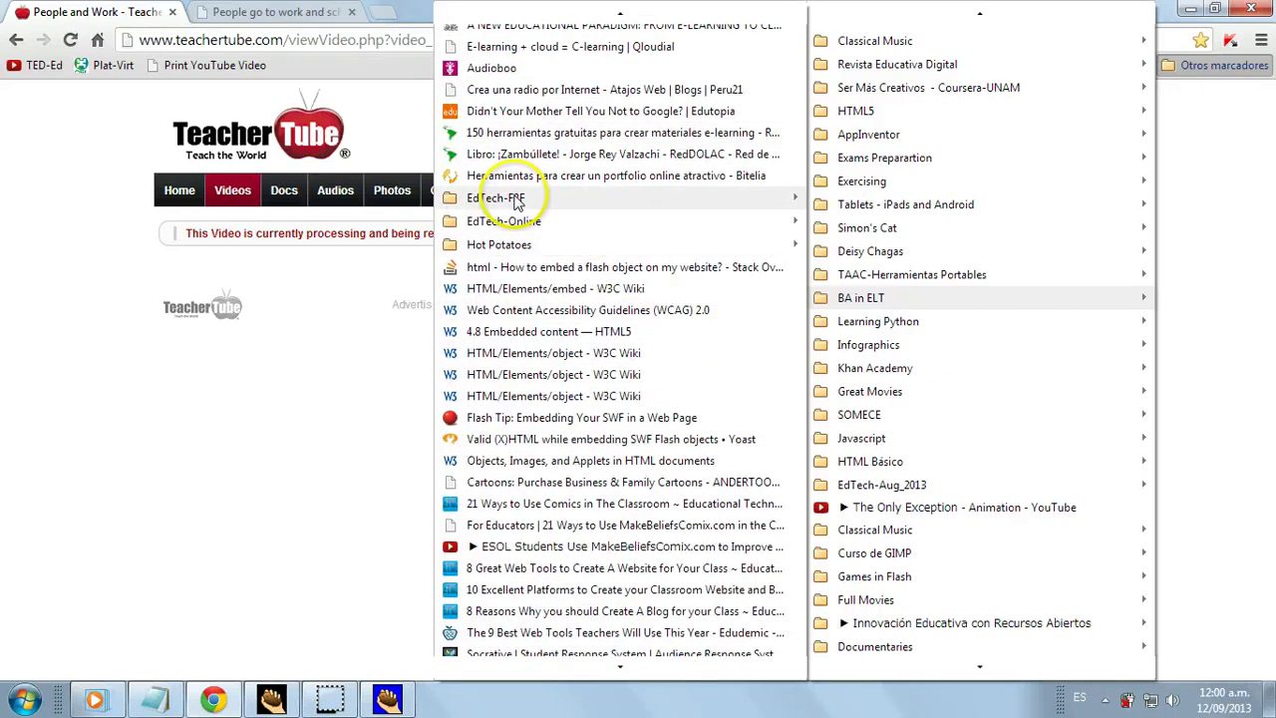
mouse_move(508, 197)
scroll(319, 429, down, 15)
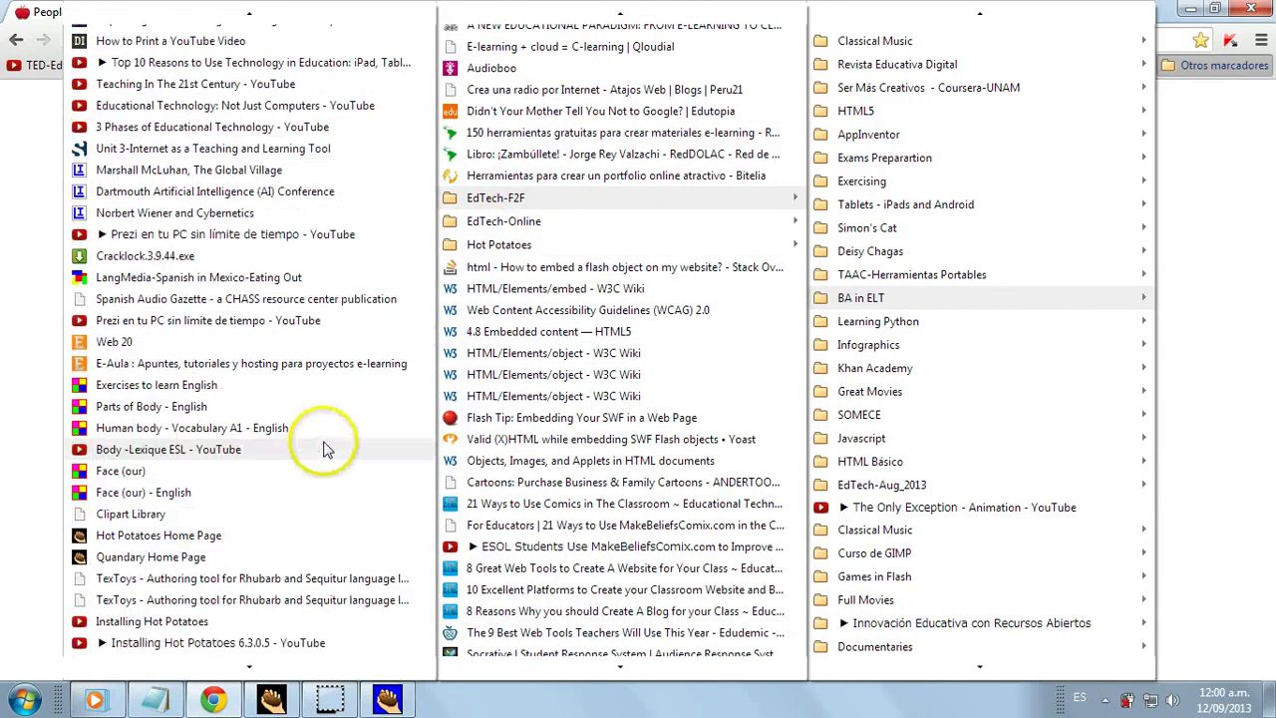
scroll(334, 452, down, 7)
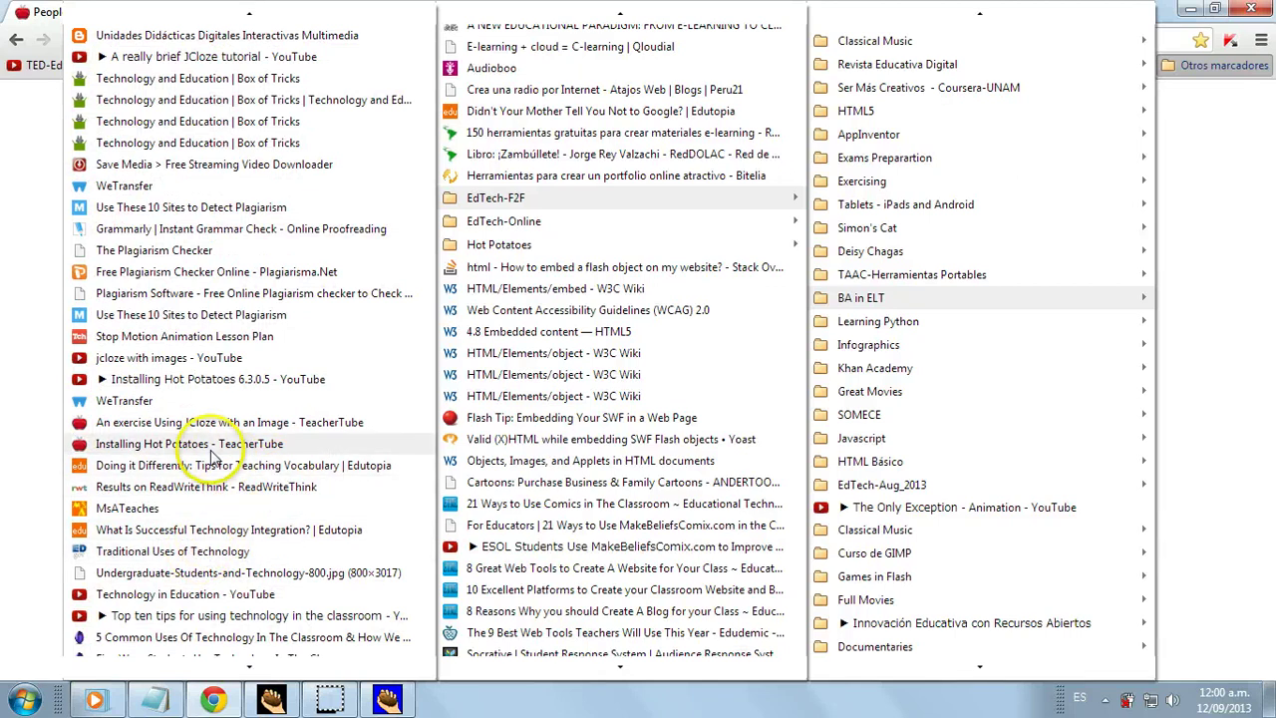
scroll(294, 603, down, 8)
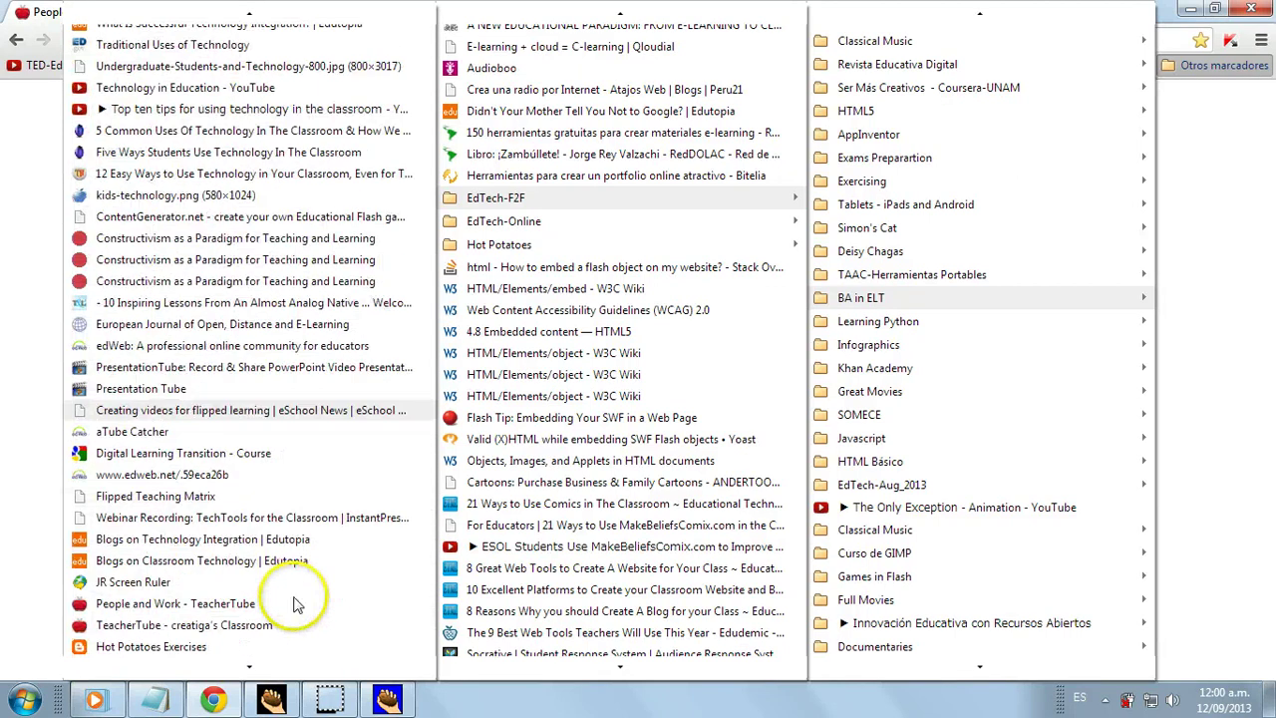
click(196, 605)
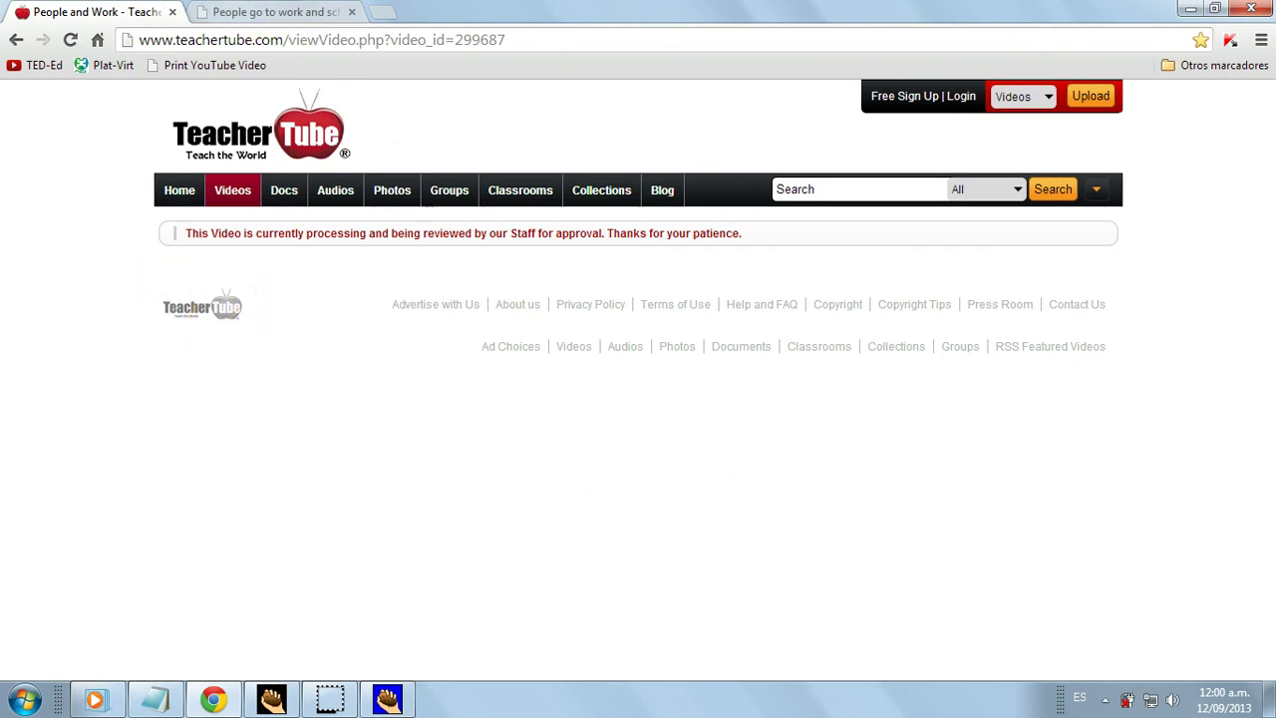
Go back to the TeacherTube home page and open the 9-11 America Attacked video
click(16, 40)
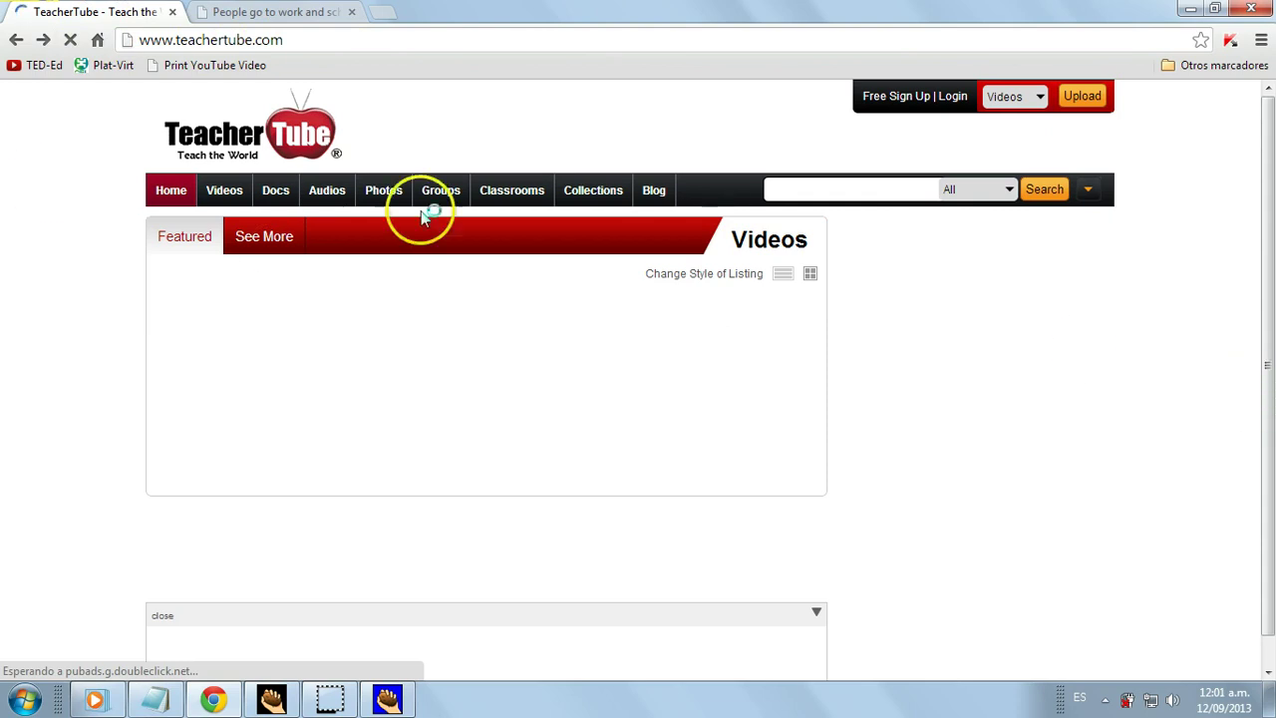
click(304, 46)
click(304, 46)
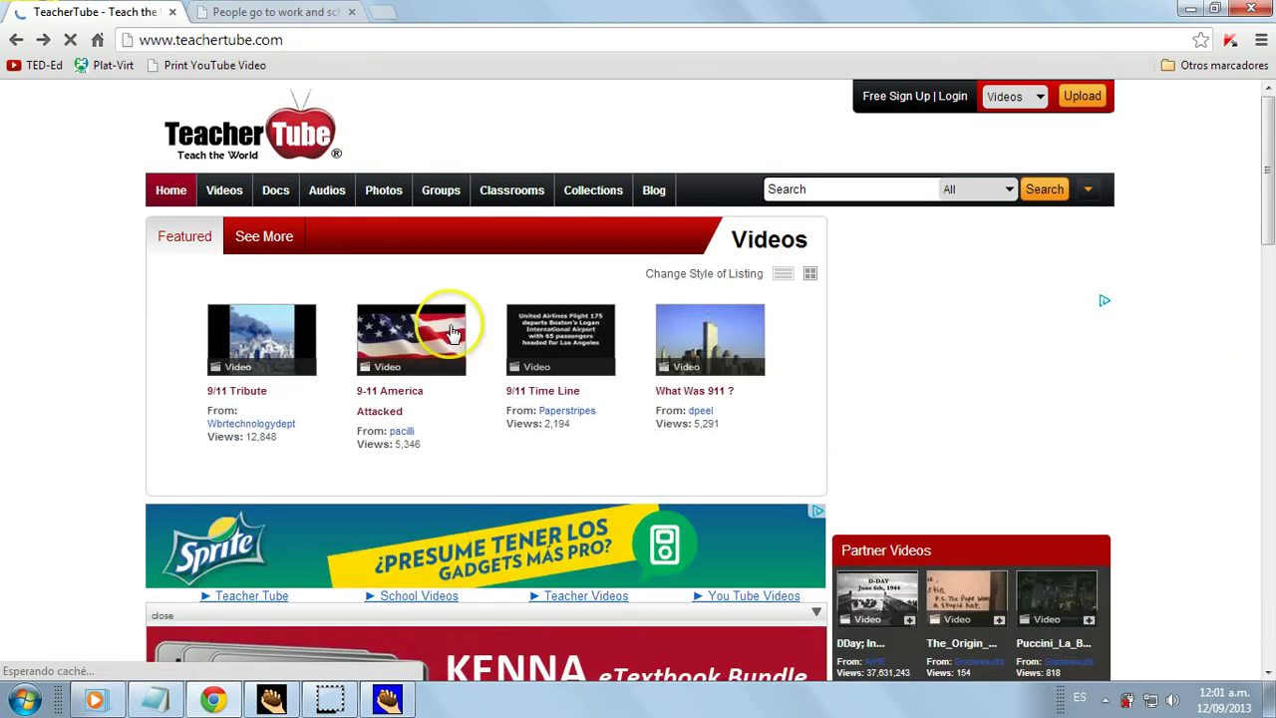
click(397, 339)
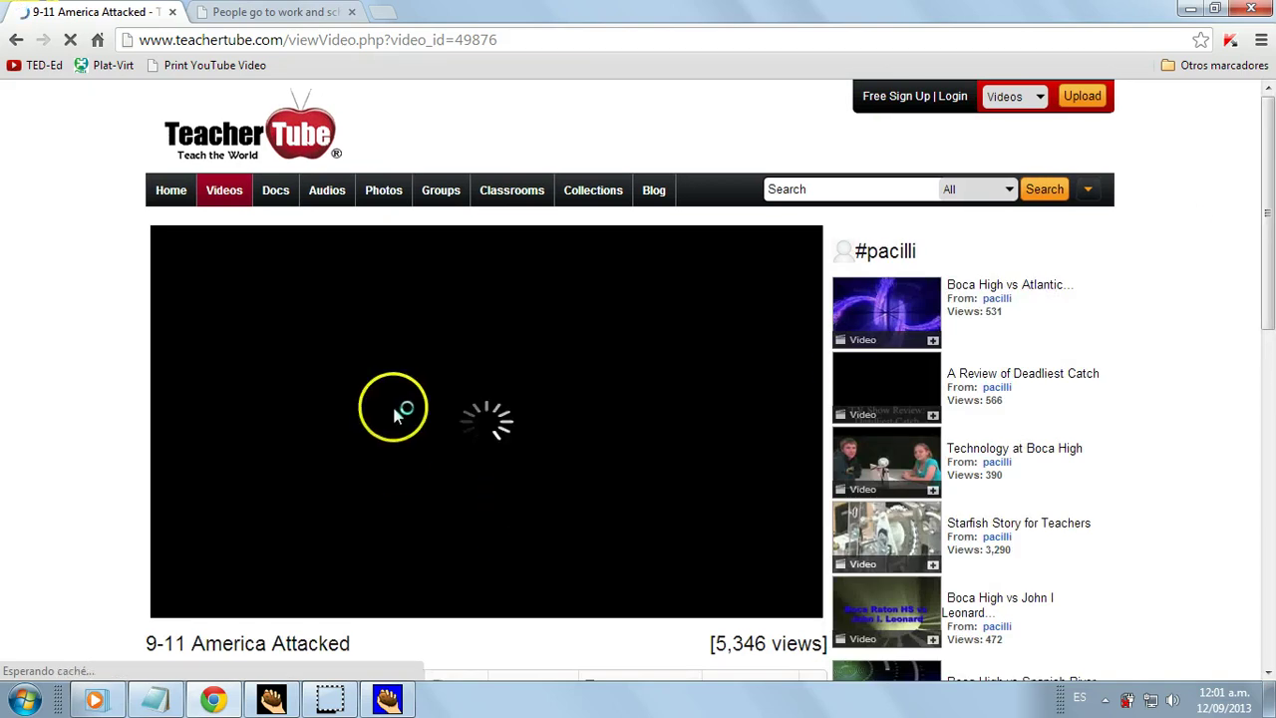
Select and copy the video's Embeddable Player iframe code
scroll(868, 276, down, 5)
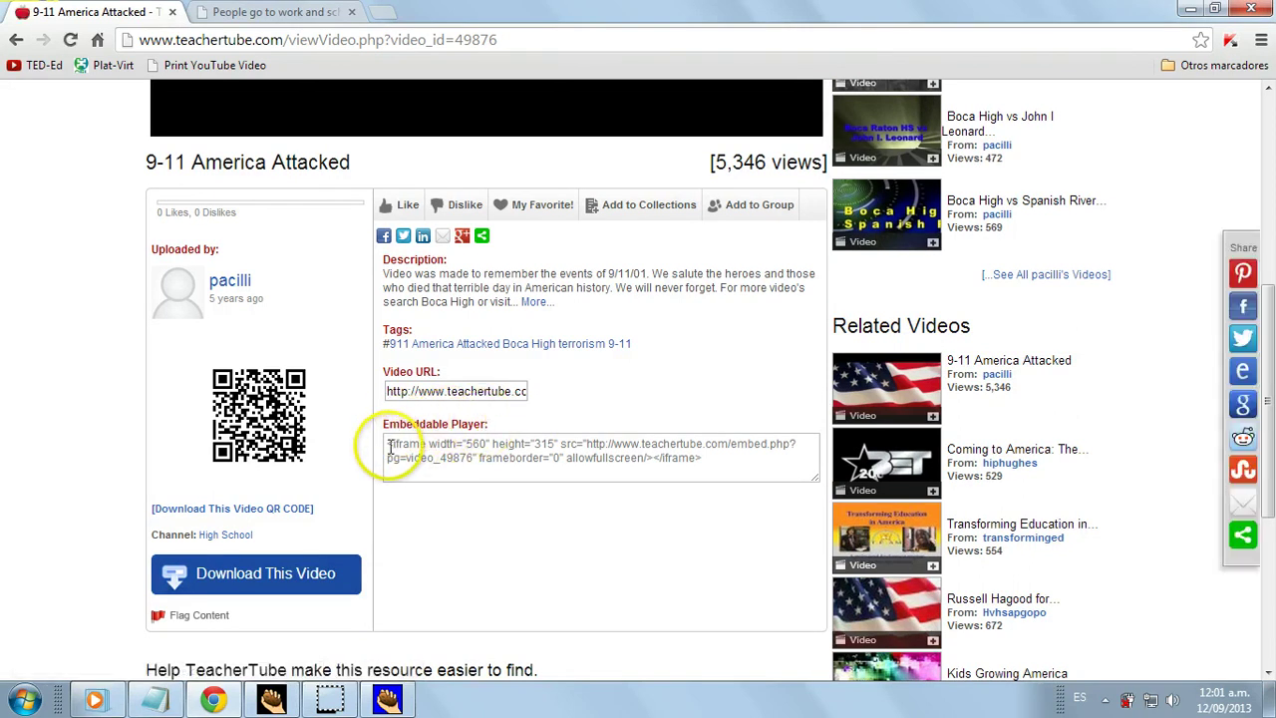
click(389, 449)
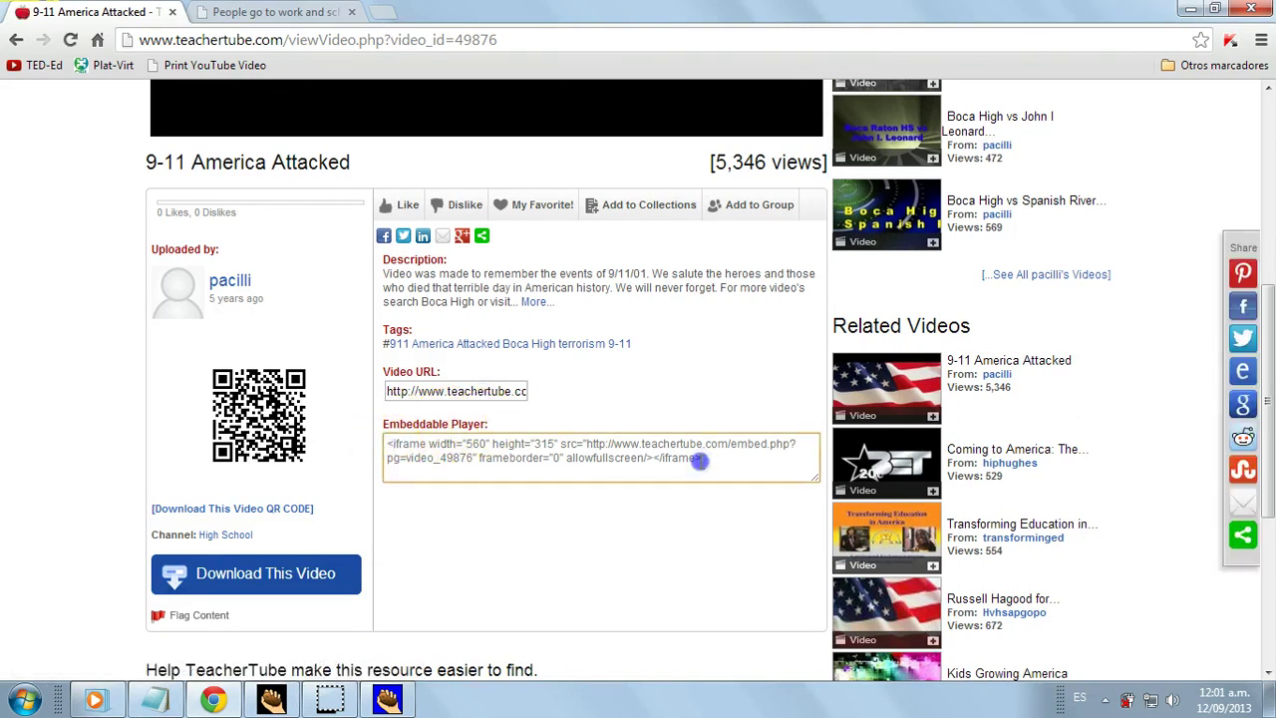
drag(697, 460, 416, 456)
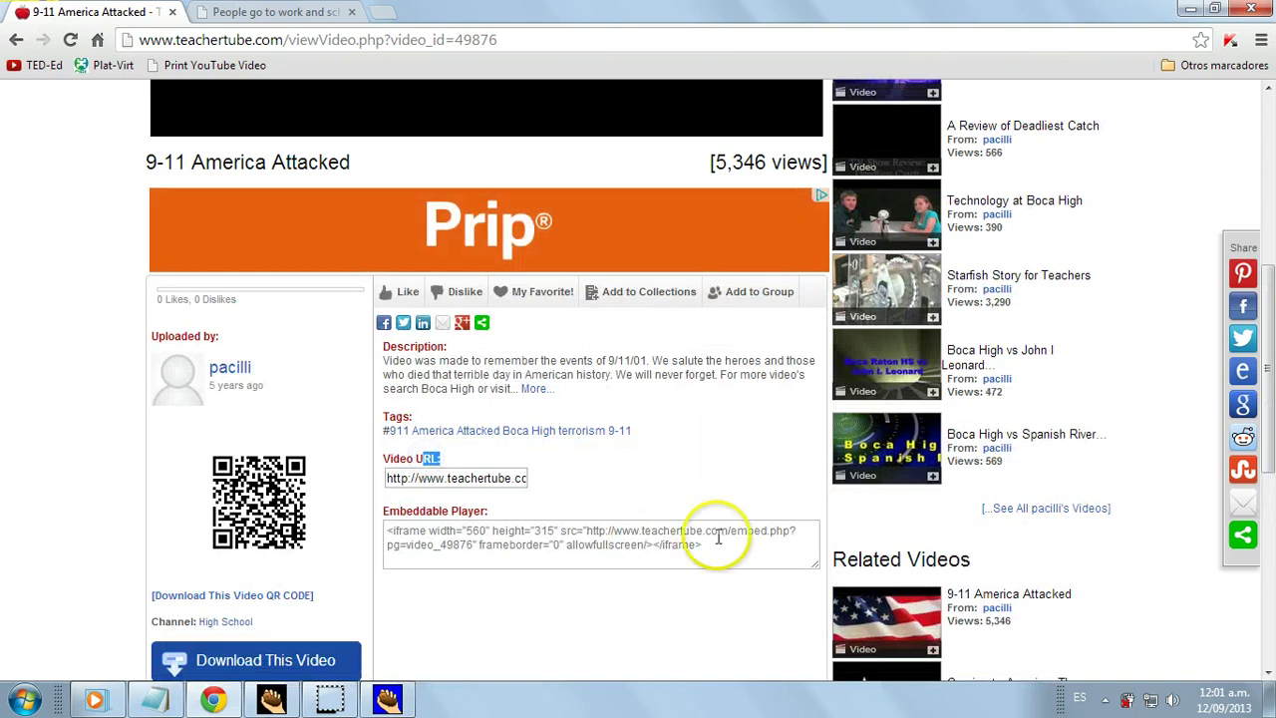
click(631, 543)
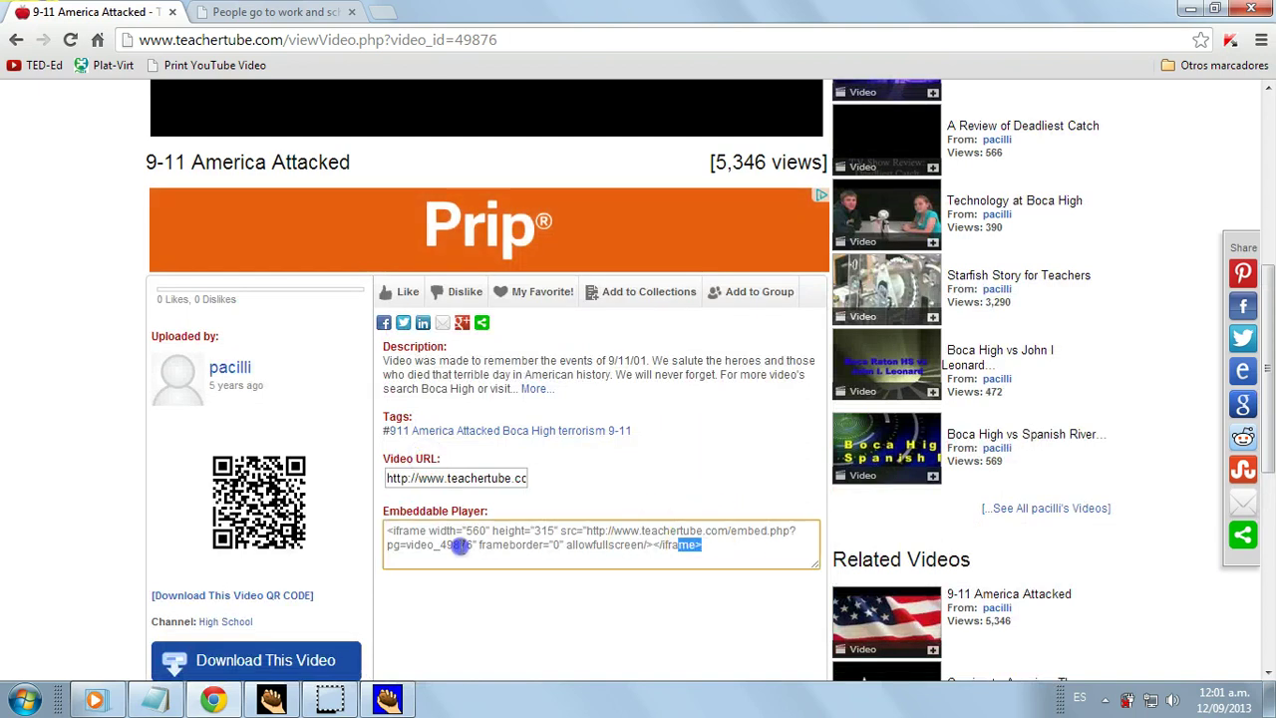
drag(389, 536, 385, 529)
right_click(533, 535)
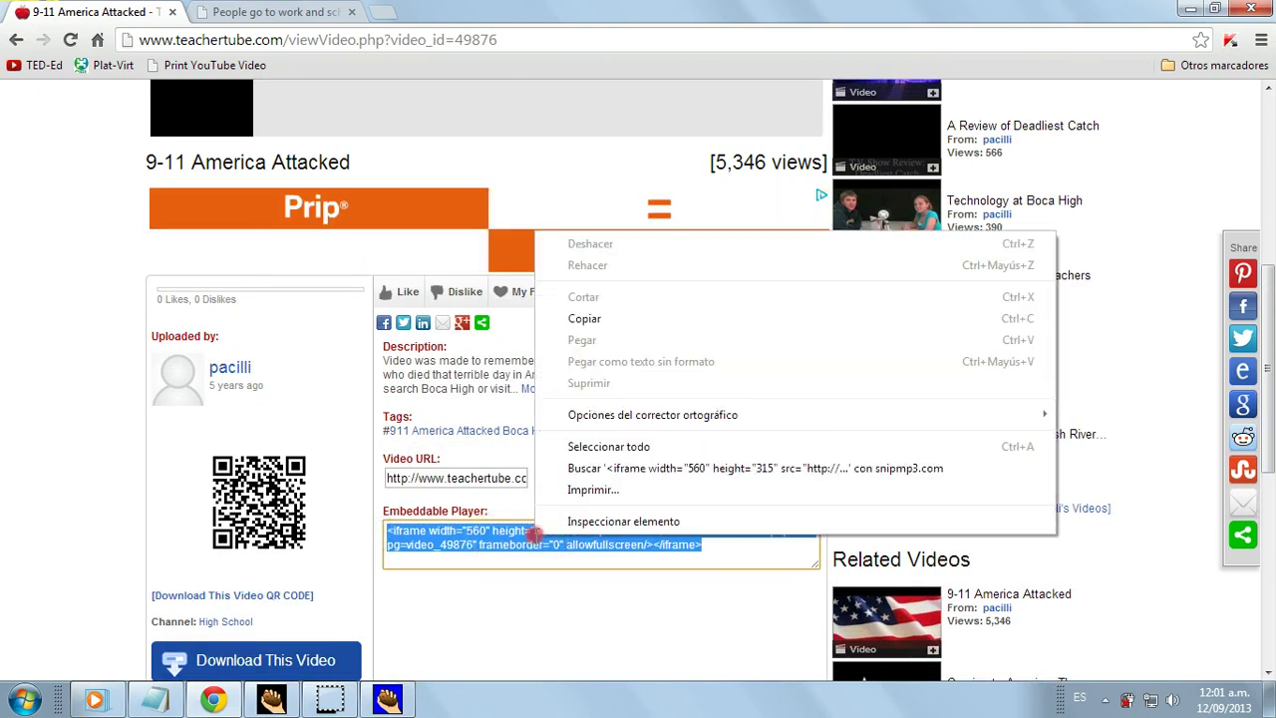
click(588, 317)
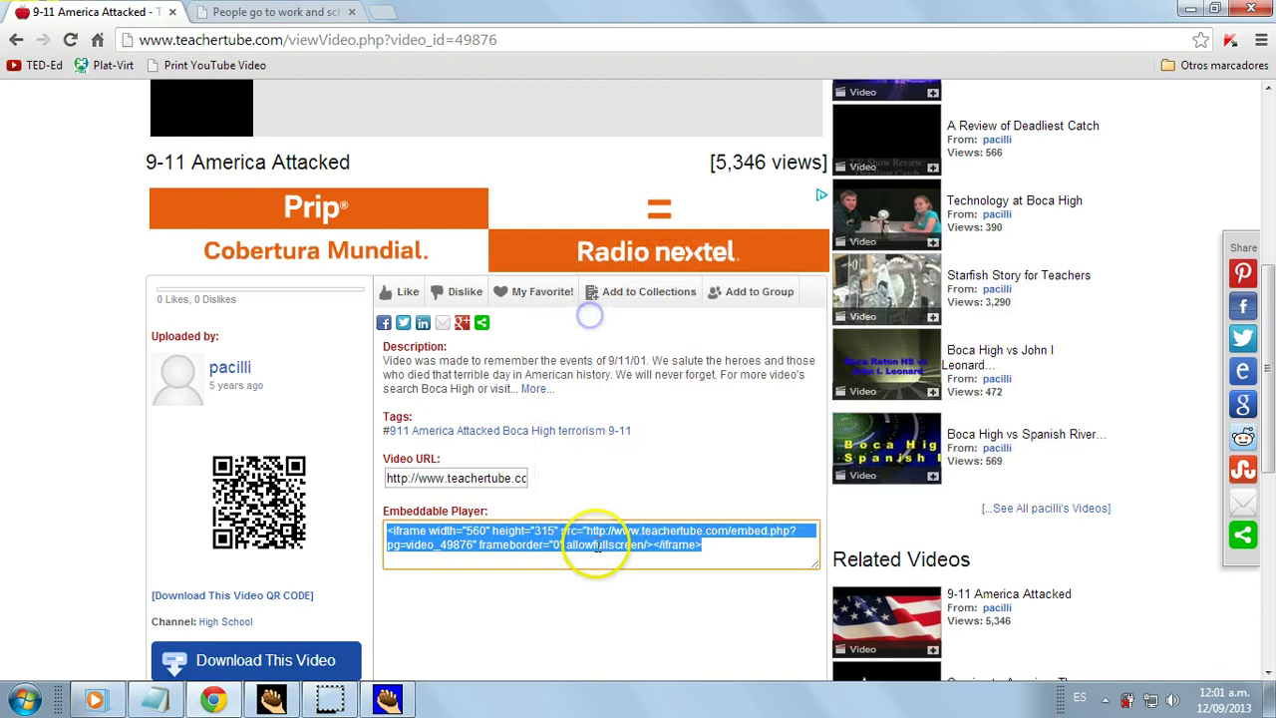
Scroll back up and start playing the 9-11 America Attacked video
click(589, 498)
scroll(86, 399, up, 3)
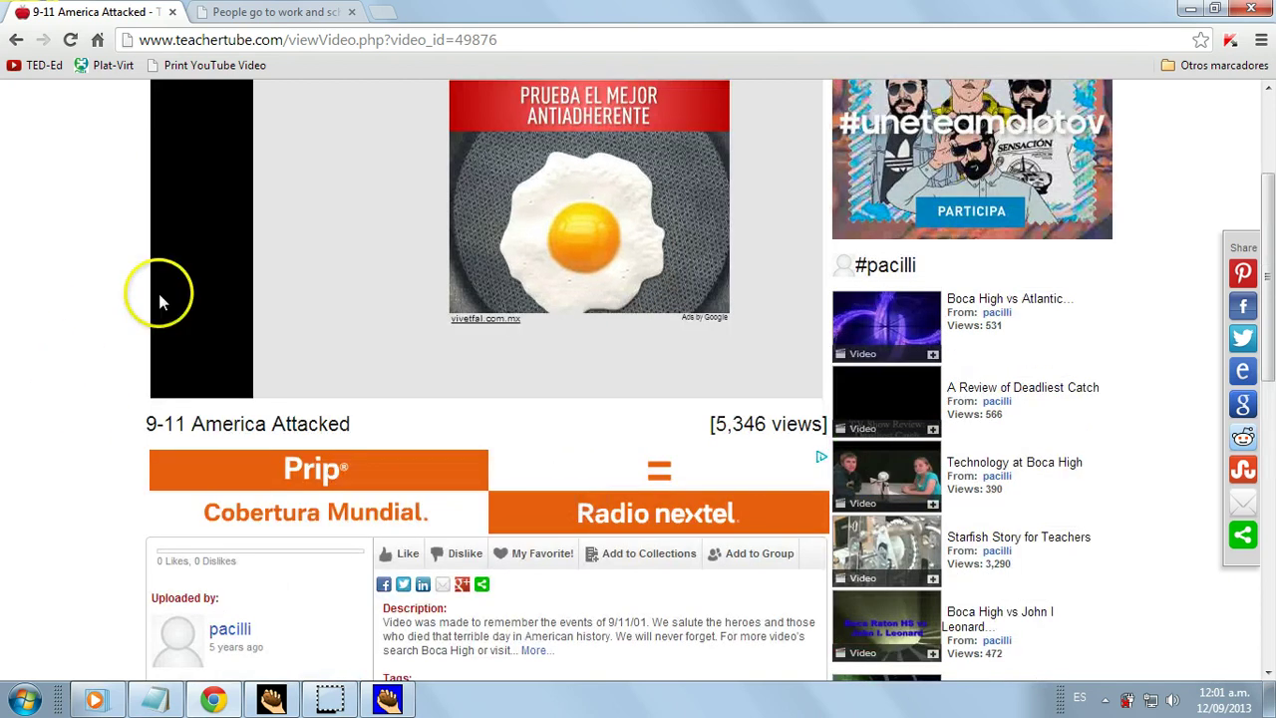
scroll(515, 291, up, 2)
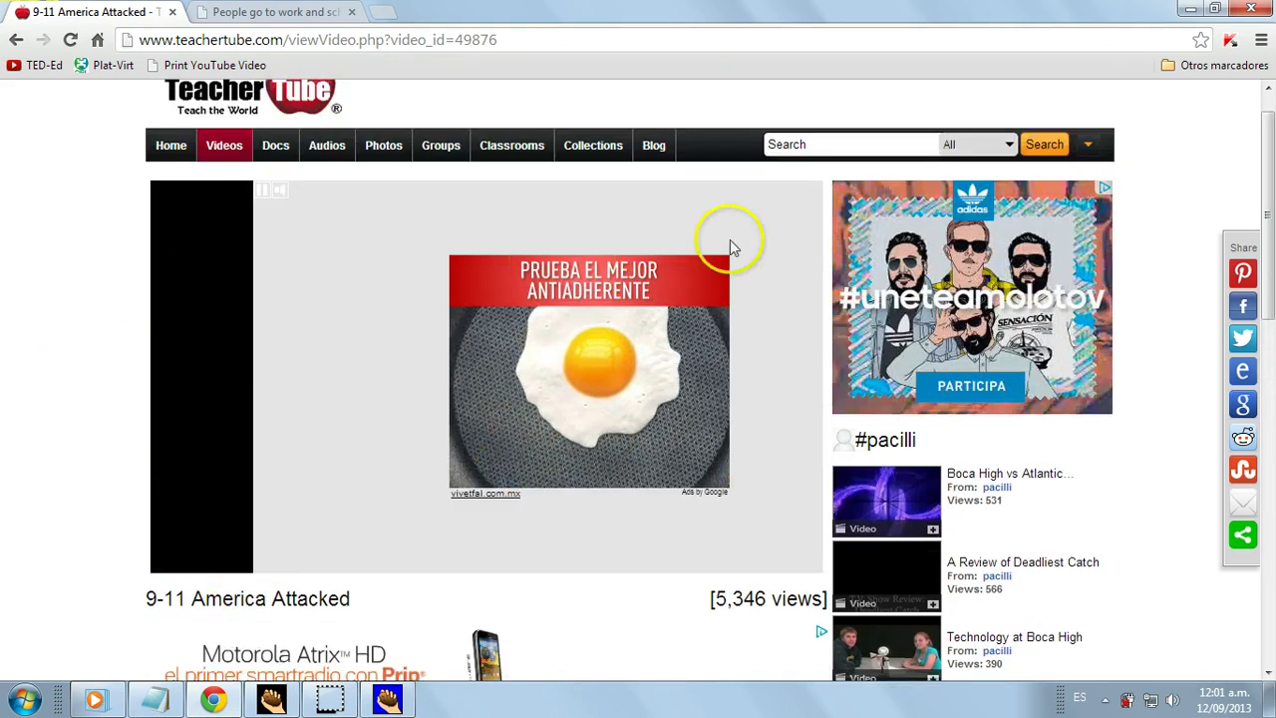
click(323, 297)
click(362, 352)
scroll(789, 190, up, 1)
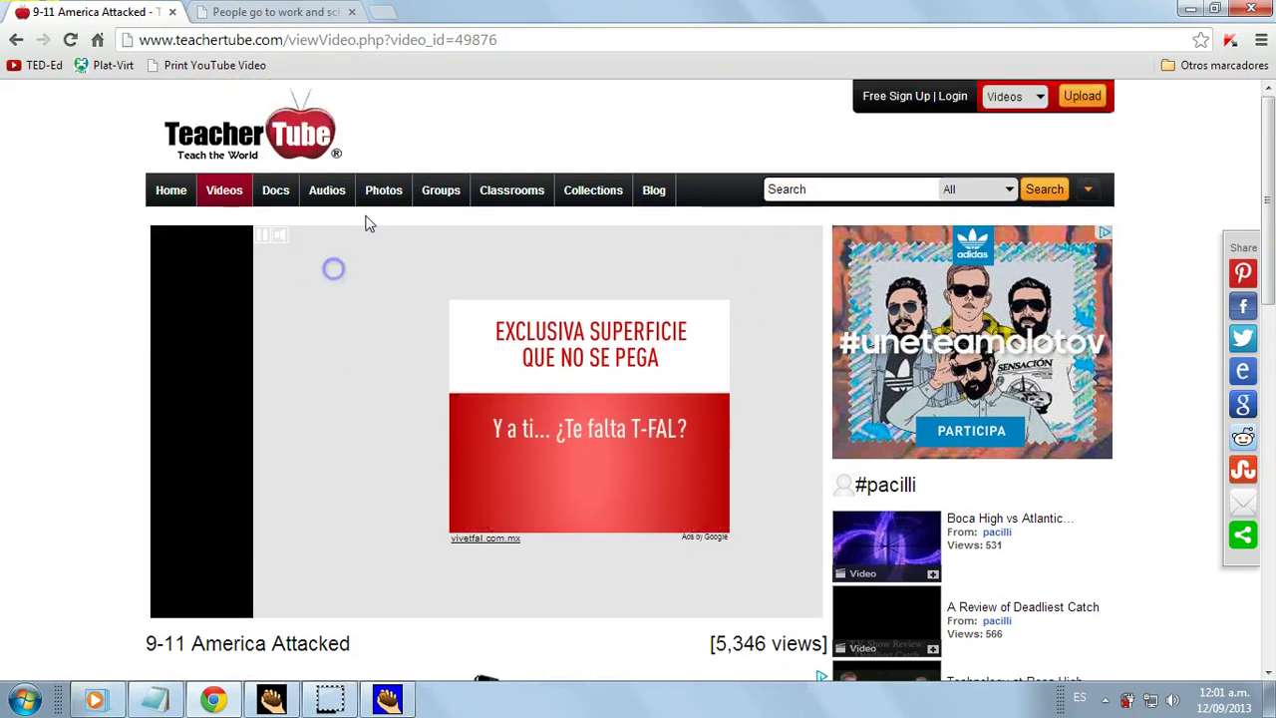
Copy the iframe embed code from the Notepad notes, then return to the TeacherTube page
click(158, 702)
drag(219, 395, 8, 357)
right_click(118, 367)
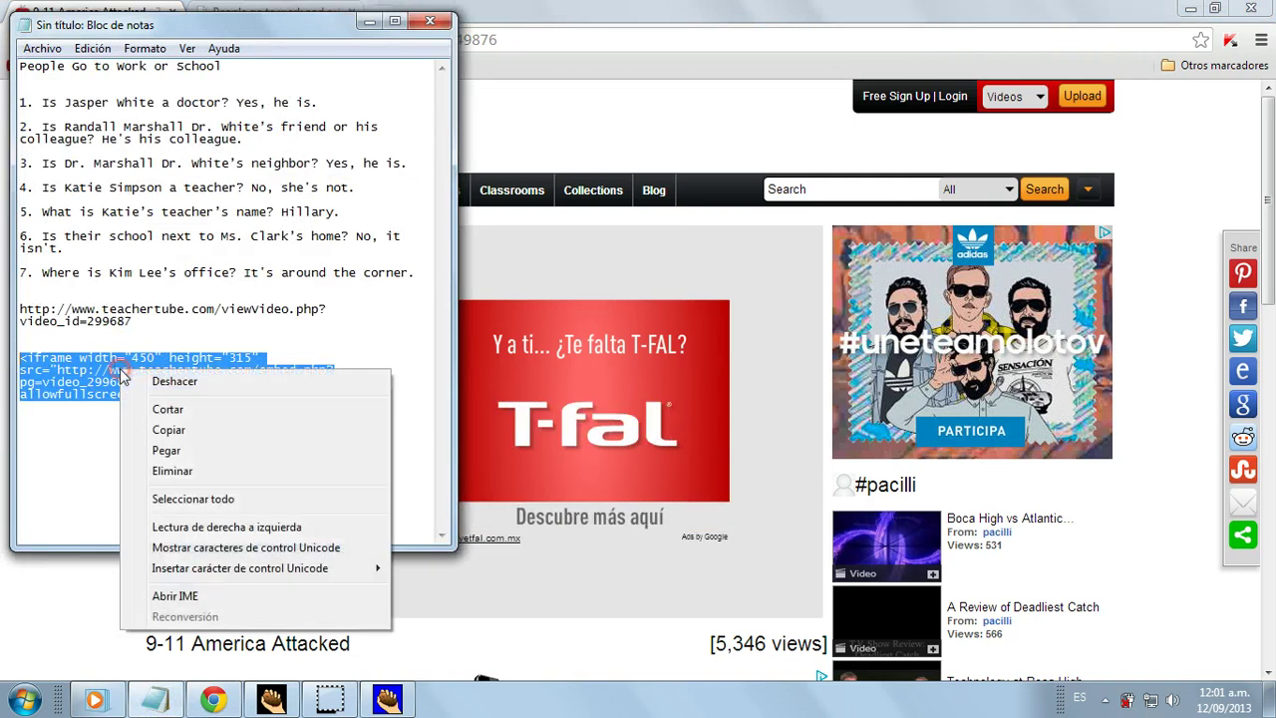
click(167, 428)
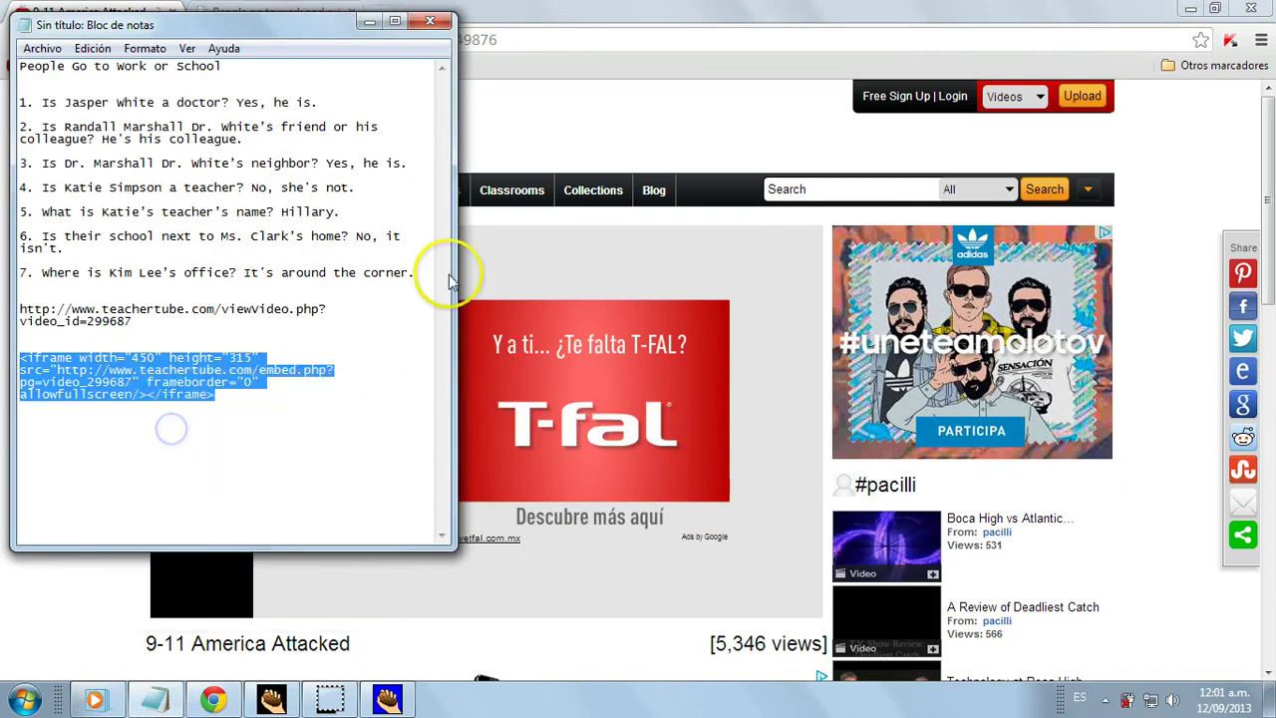
click(632, 14)
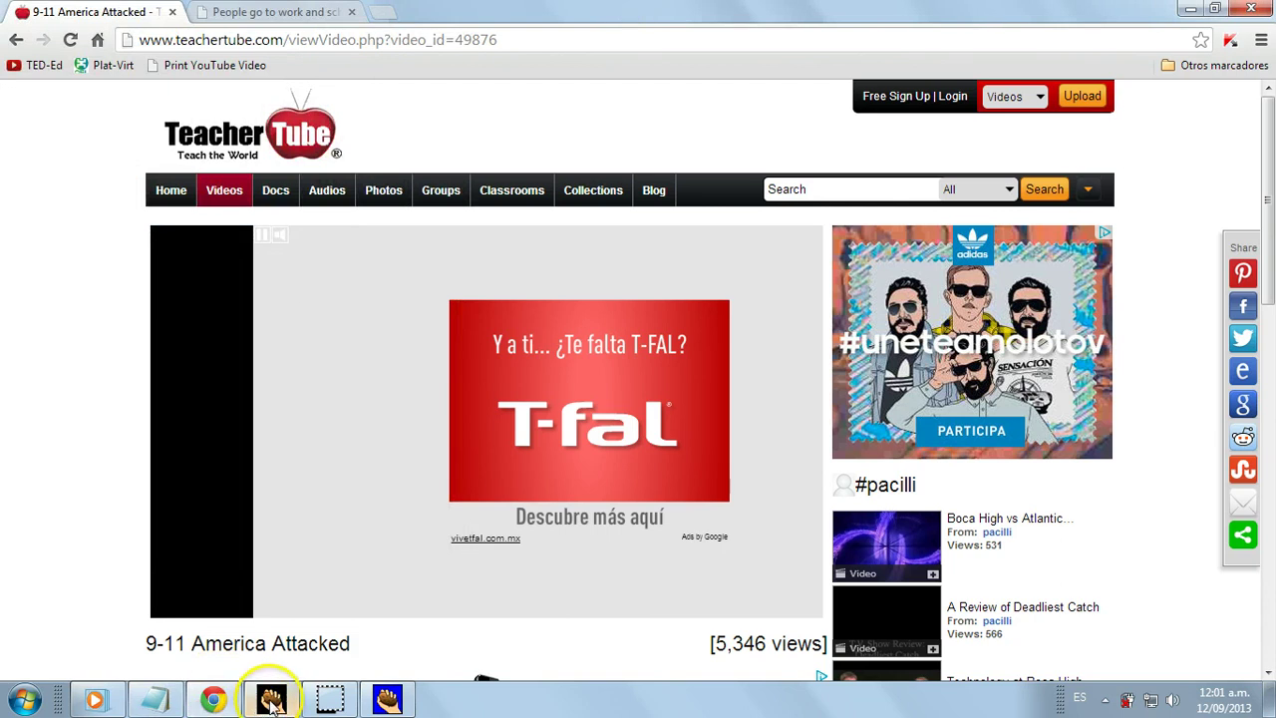
In JCloze, include a reading text holding the pasted TeacherTube video_299687 iframe code
click(387, 699)
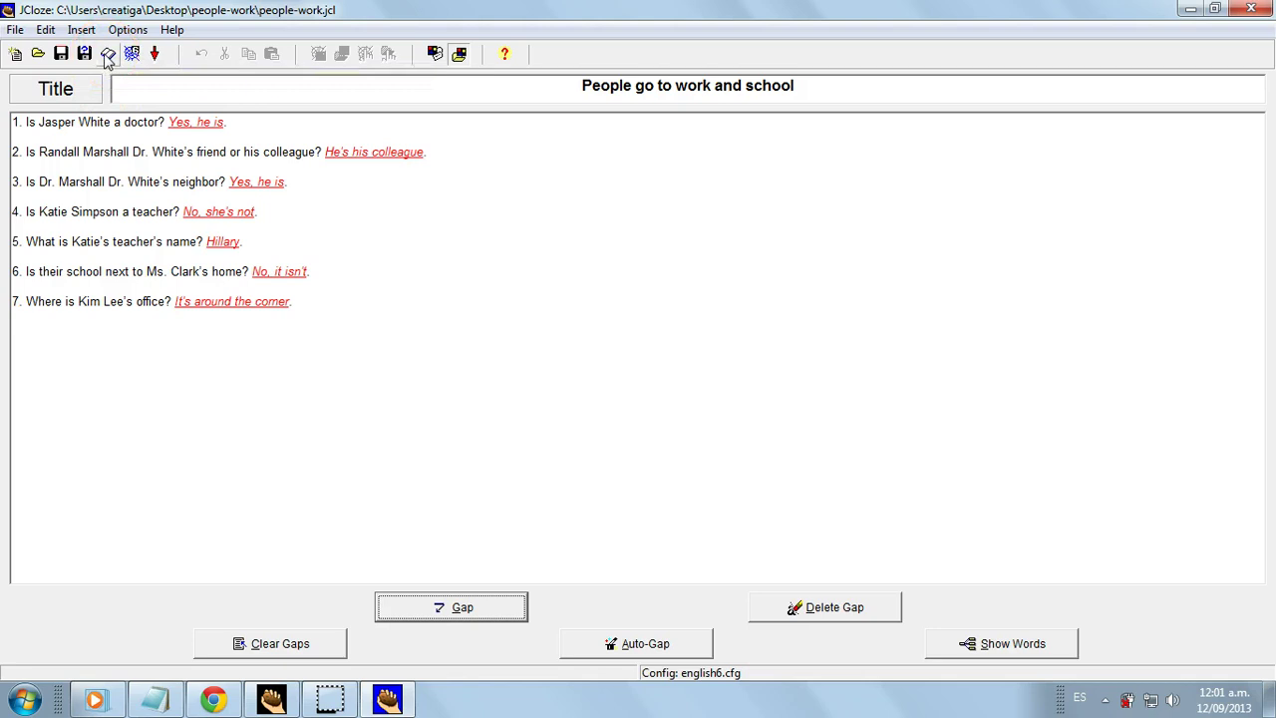
click(156, 94)
click(110, 60)
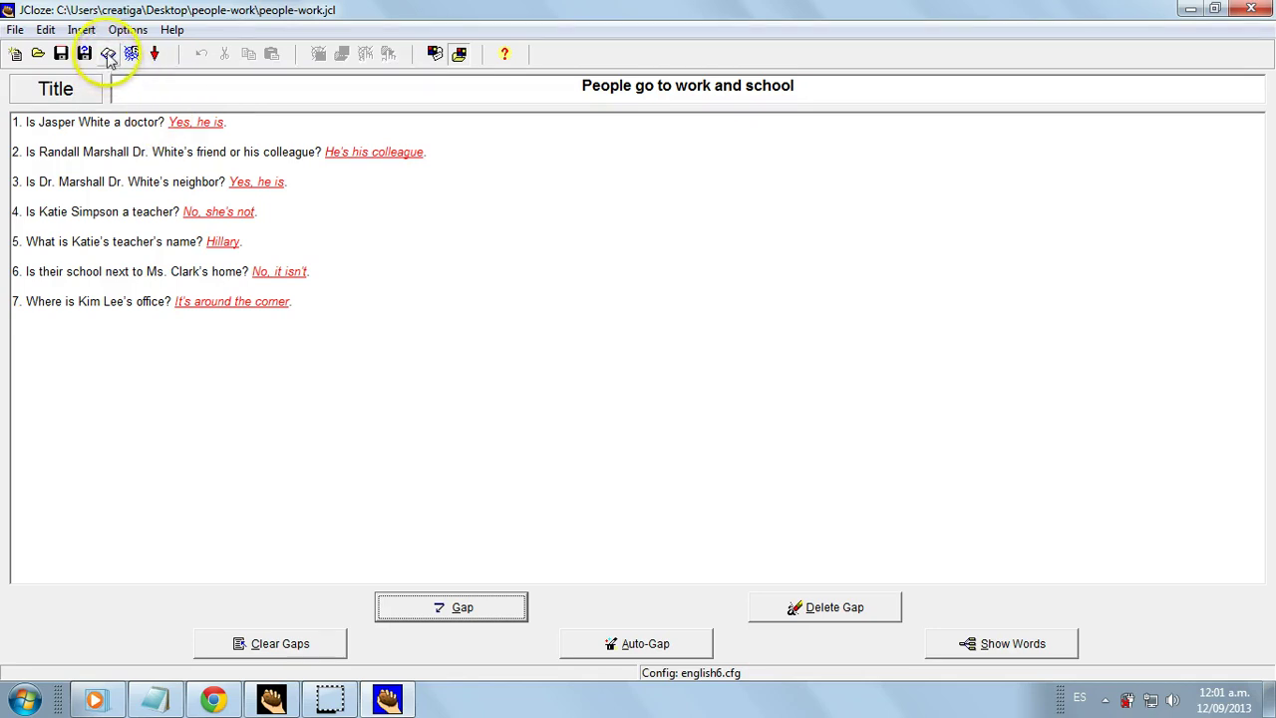
click(108, 56)
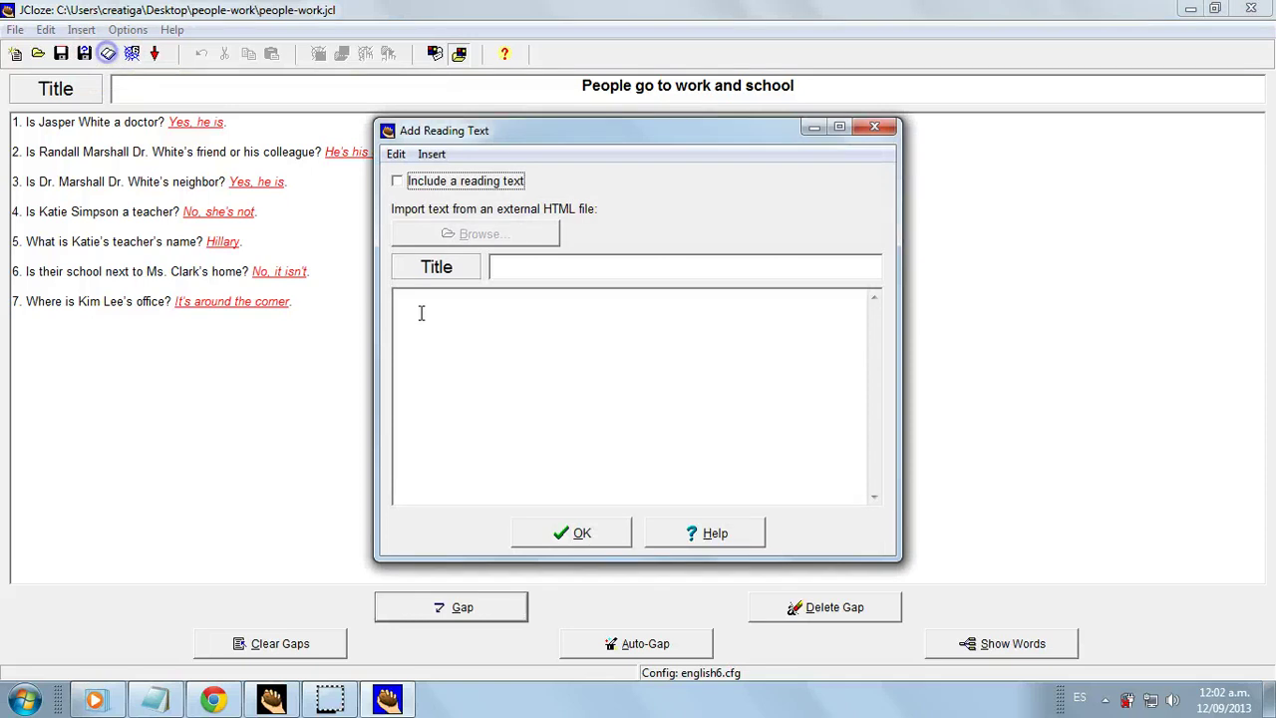
click(403, 186)
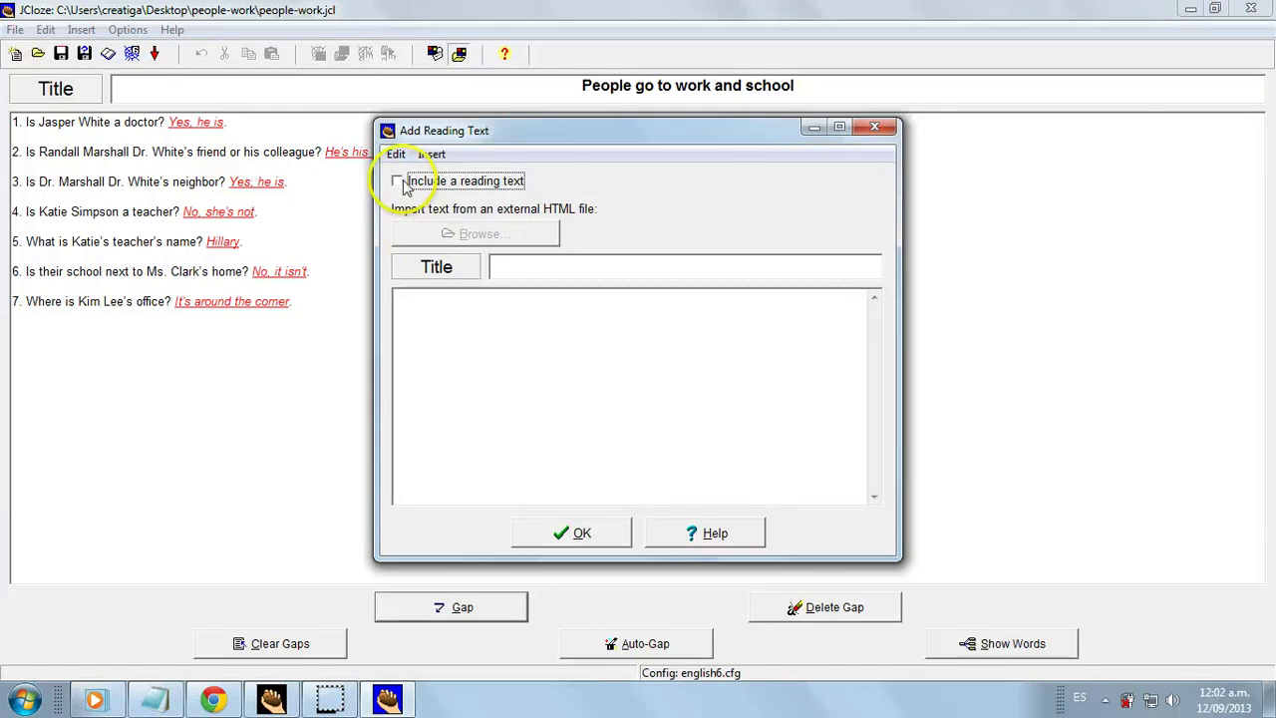
click(440, 337)
key(ctrl+v)
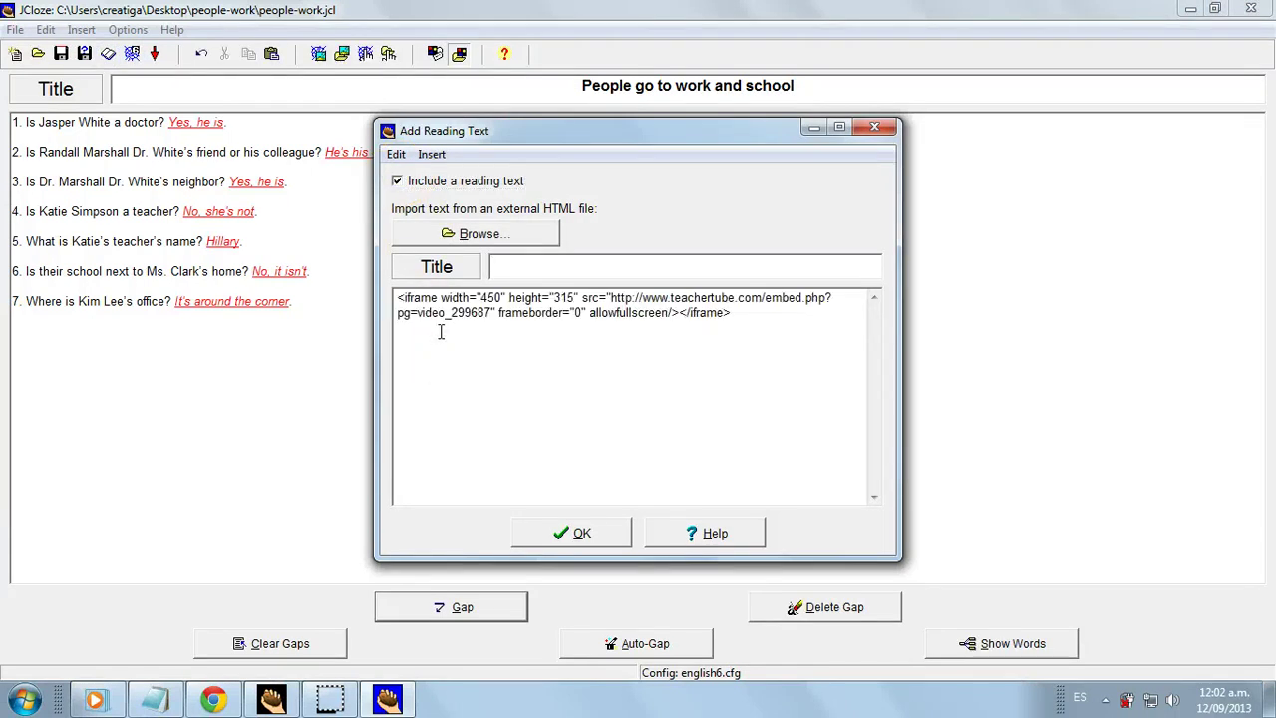
click(575, 532)
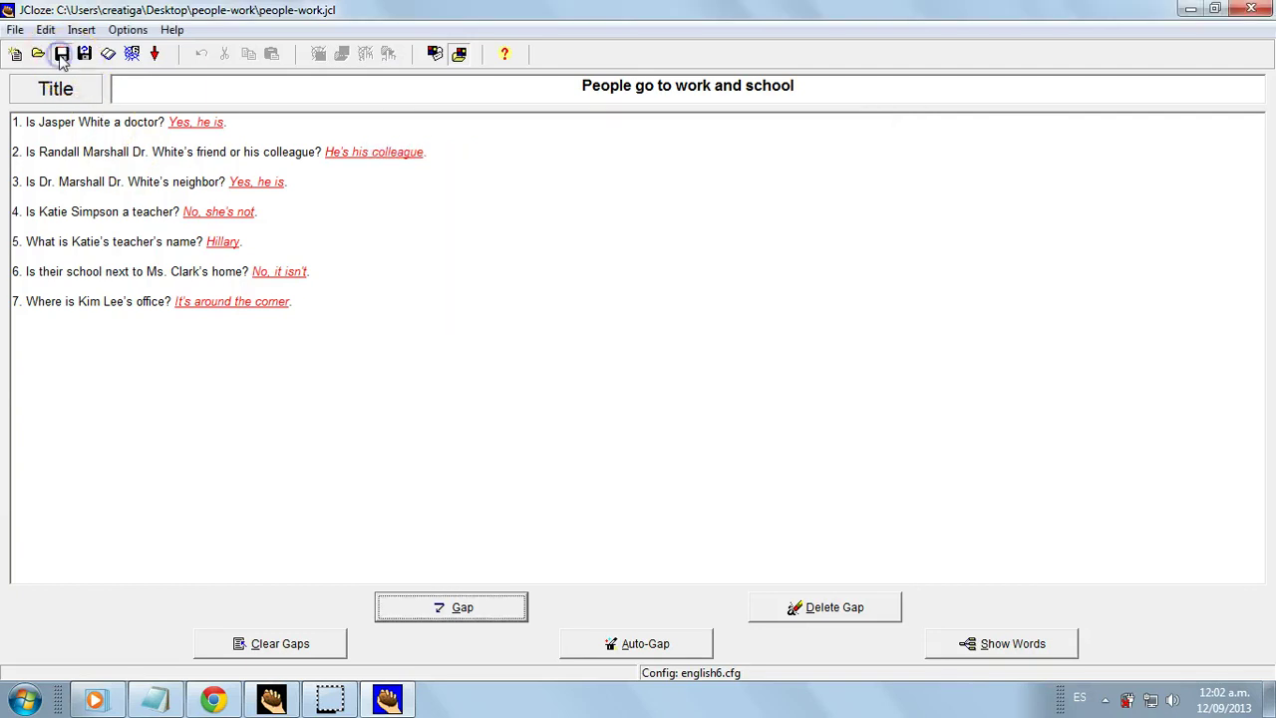
Start the web page export and pick the people-work folder as the save location
click(438, 320)
click(162, 220)
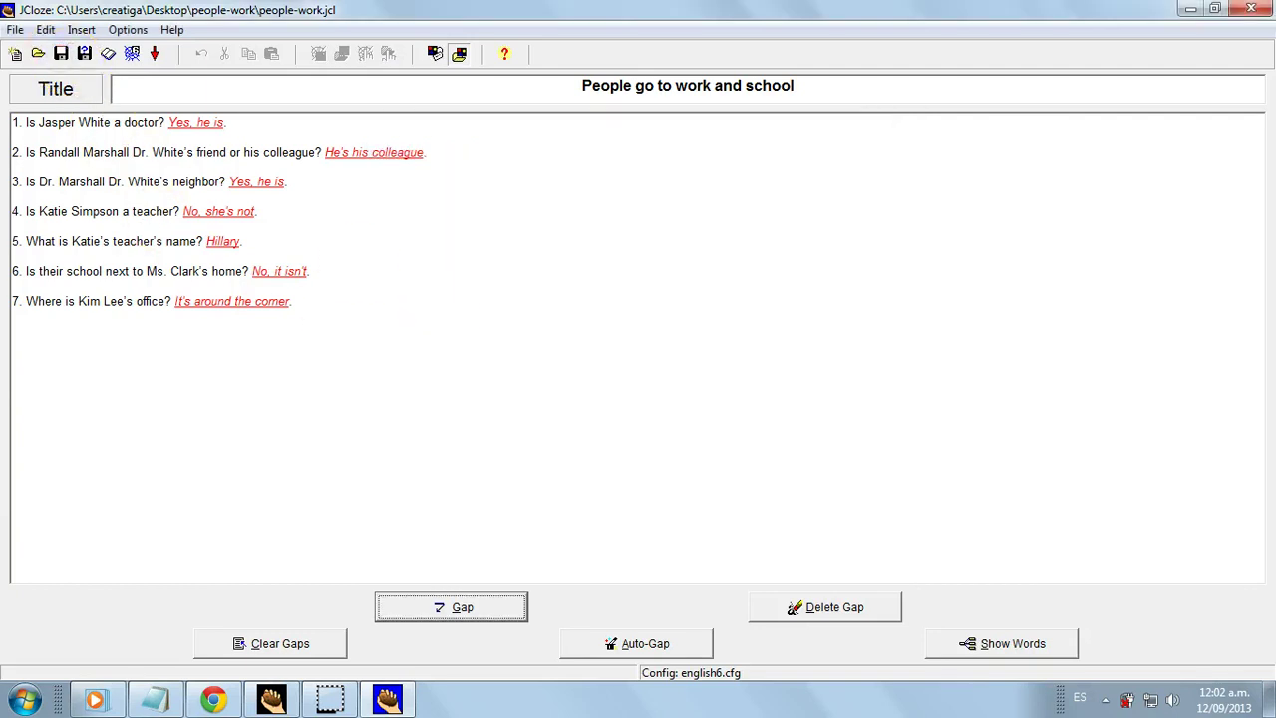
click(131, 53)
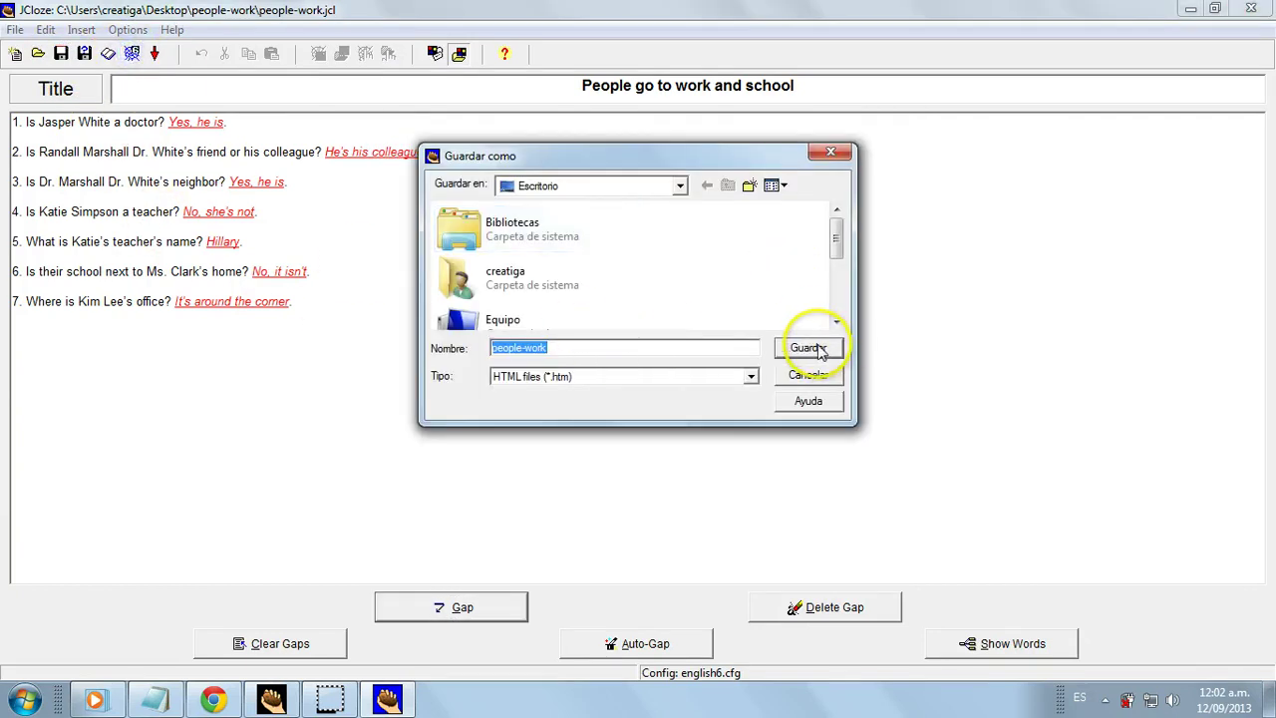
click(838, 247)
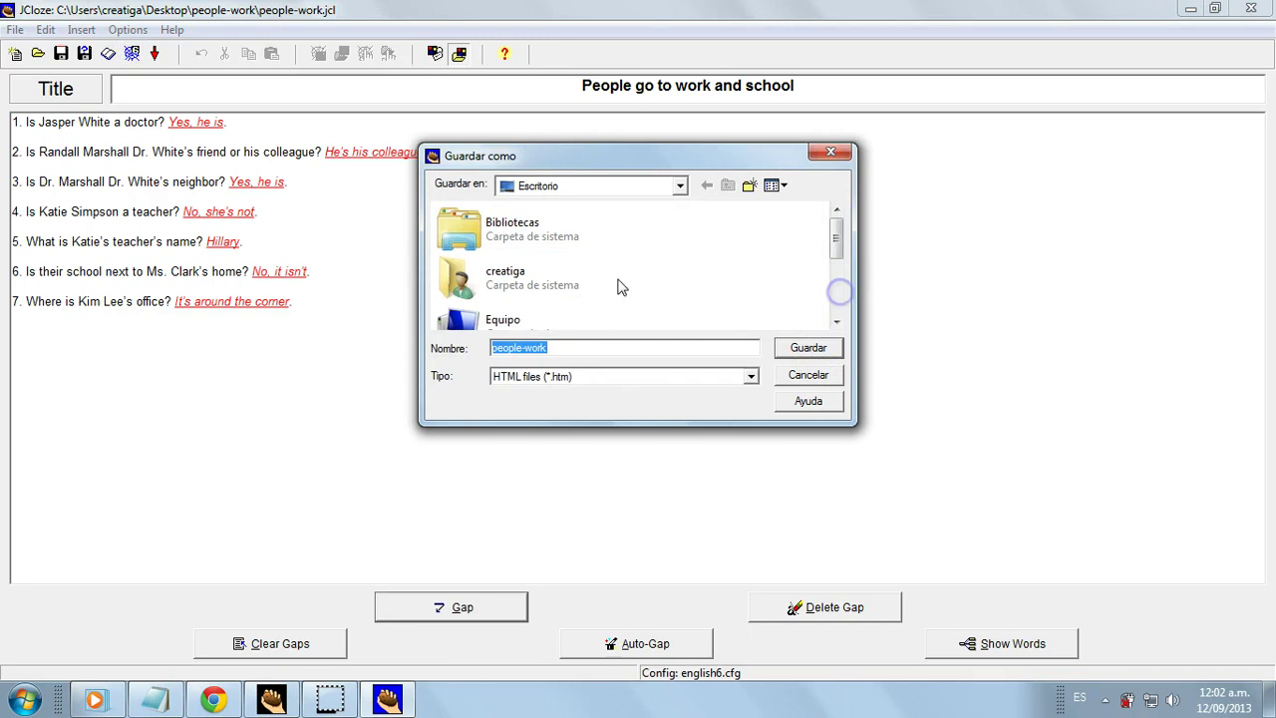
scroll(455, 256, down, 2)
click(455, 256)
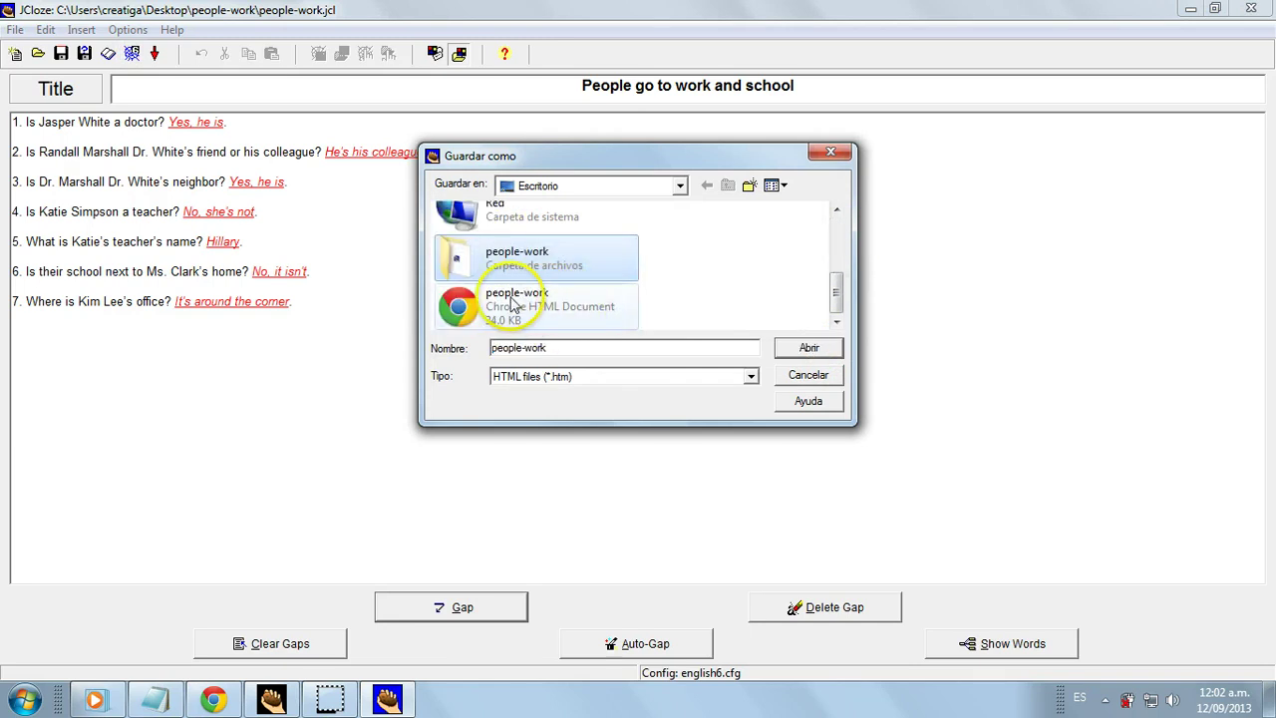
click(808, 348)
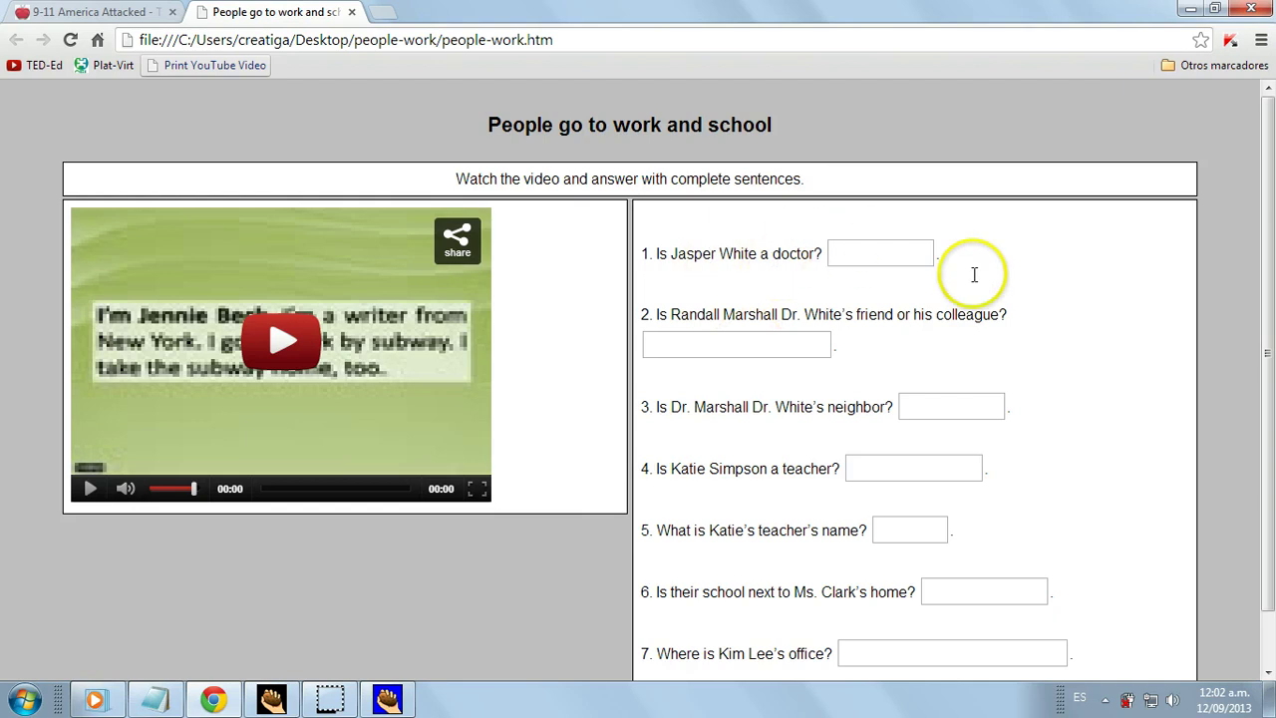
Check the embedded video playing in the exported people-work.htm exercise page
mouse_move(1258, 262)
mouse_down()
mouse_move(1266, 409)
mouse_move(1262, 246)
mouse_up()
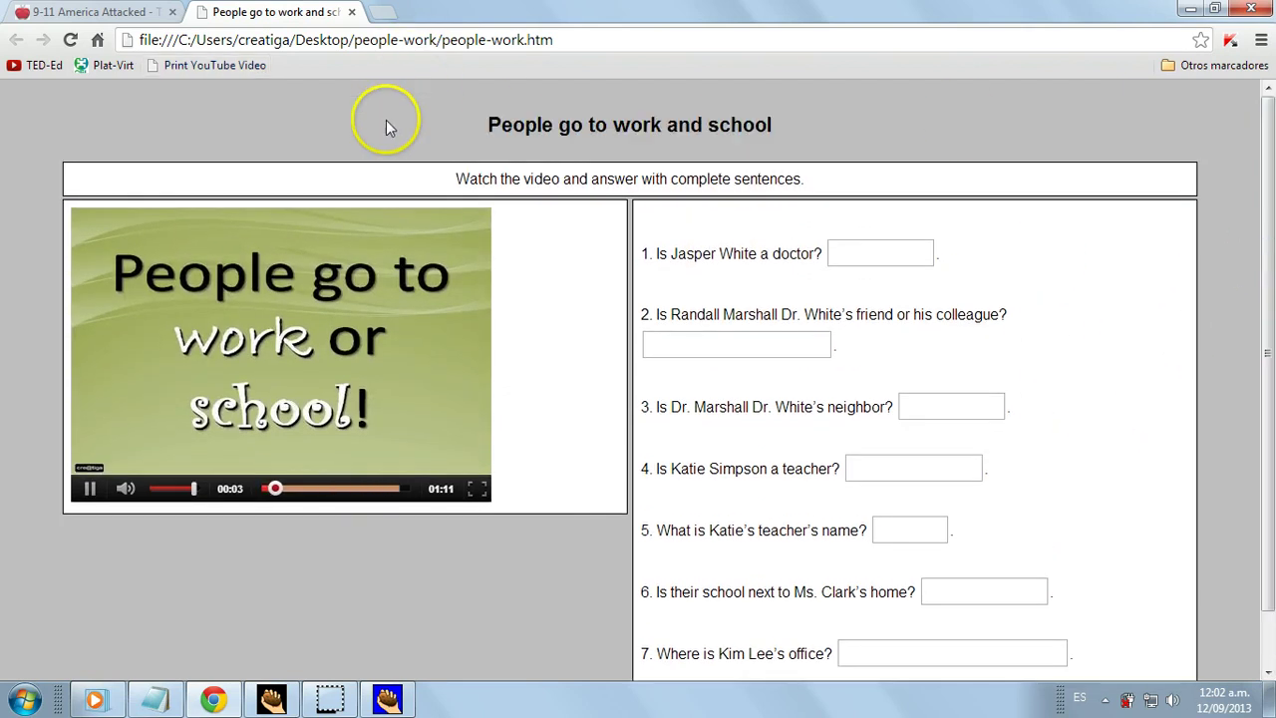
Close the exercise tab, minimize Chrome and Notepad, and close JCloze
click(350, 12)
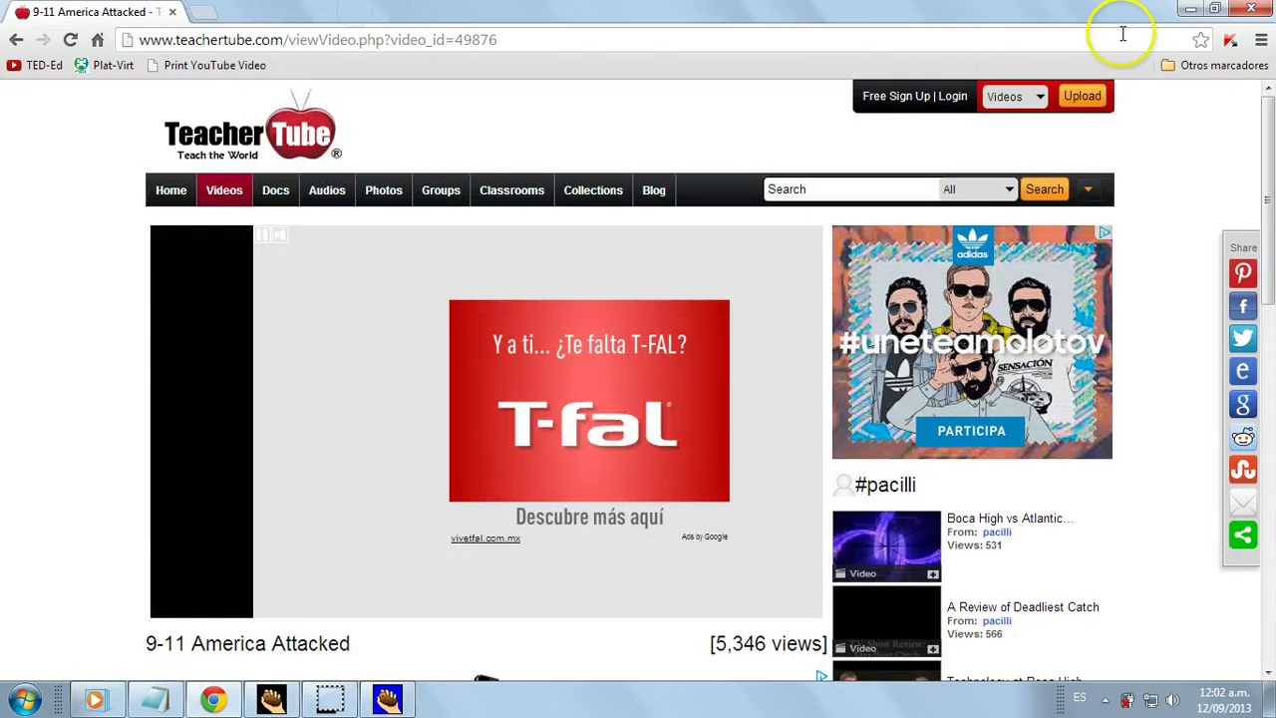
click(1189, 9)
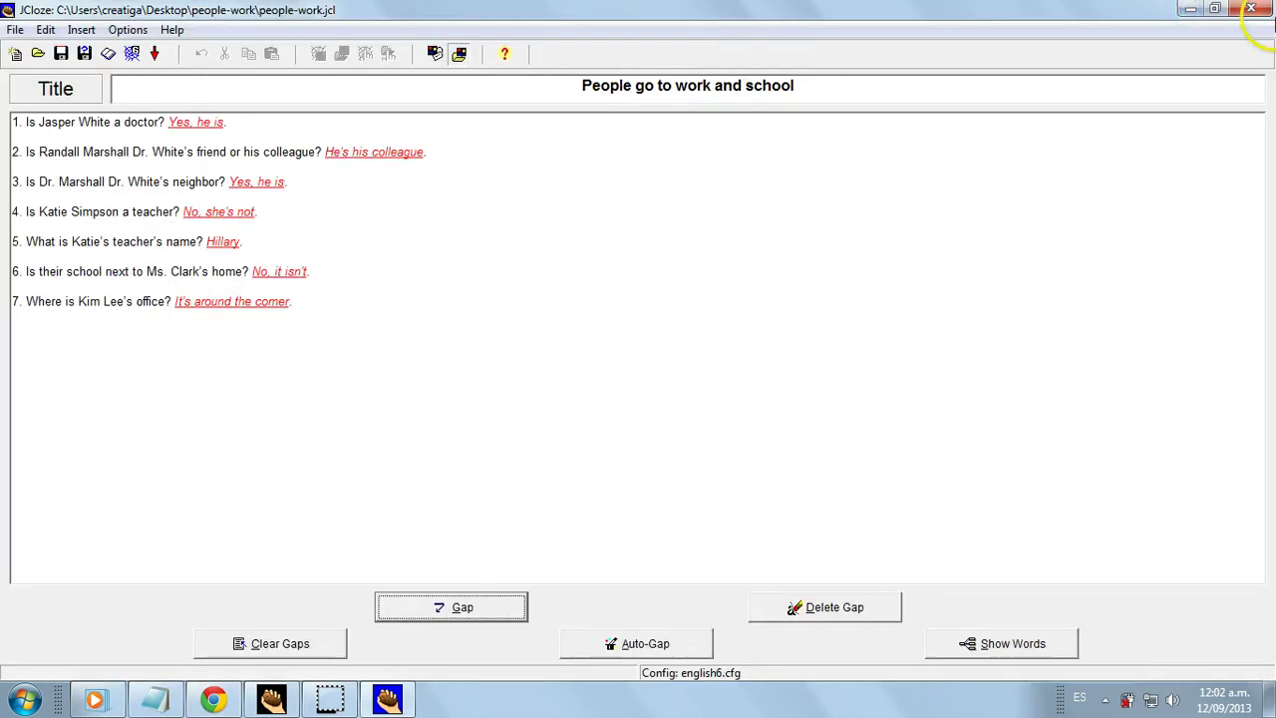
click(1250, 9)
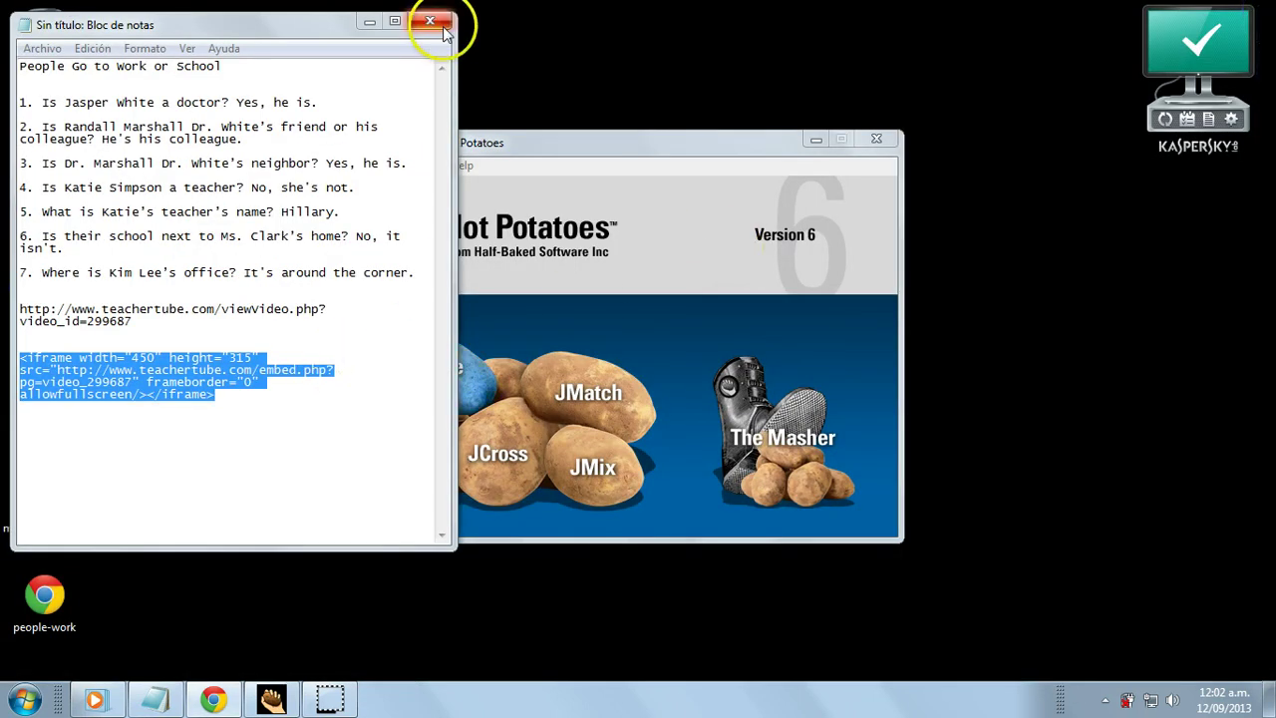
click(369, 21)
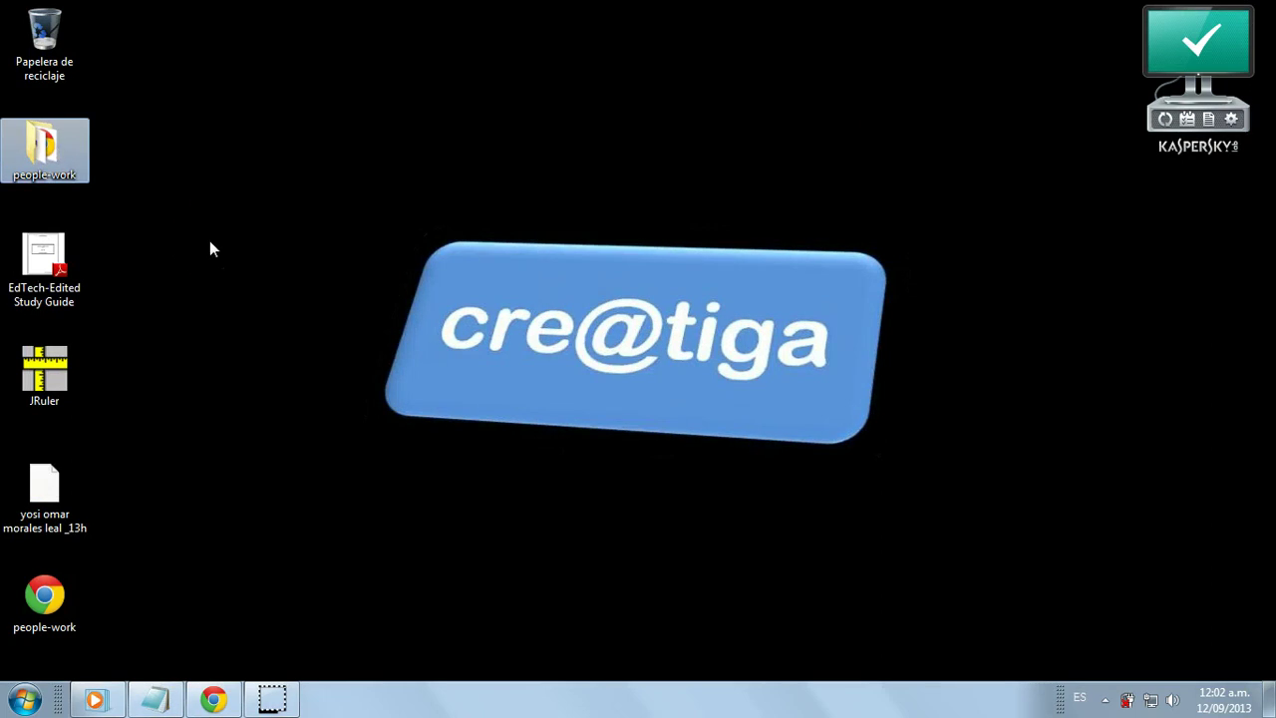
Delete the Chrome people-work shortcut from the desktop
click(57, 606)
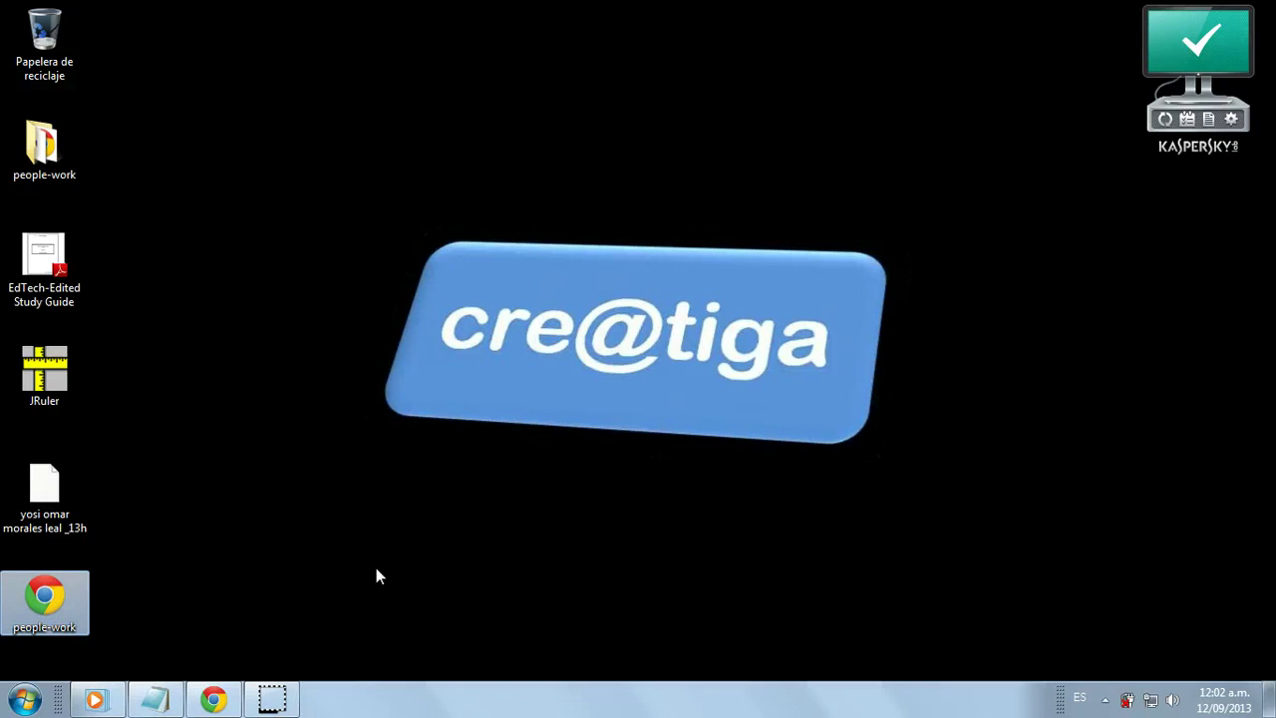
key(Delete)
click(365, 276)
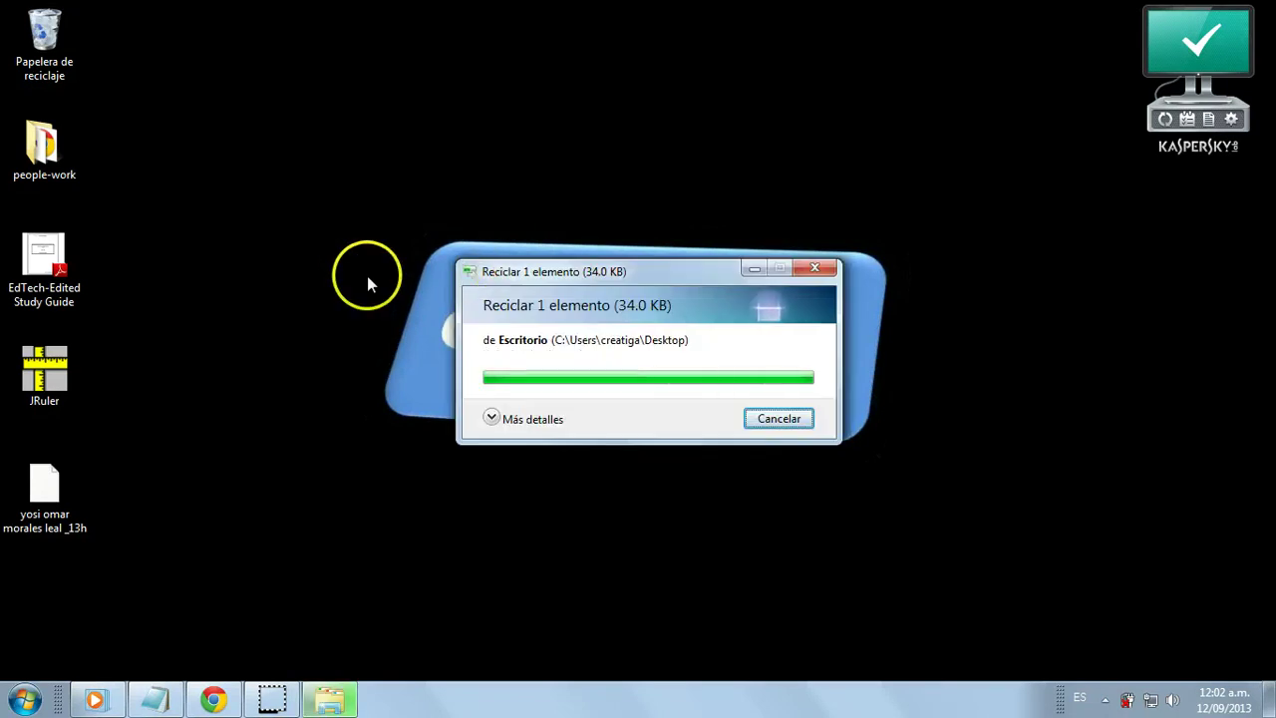
Rename the people-work folder to the author's full name
click(38, 142)
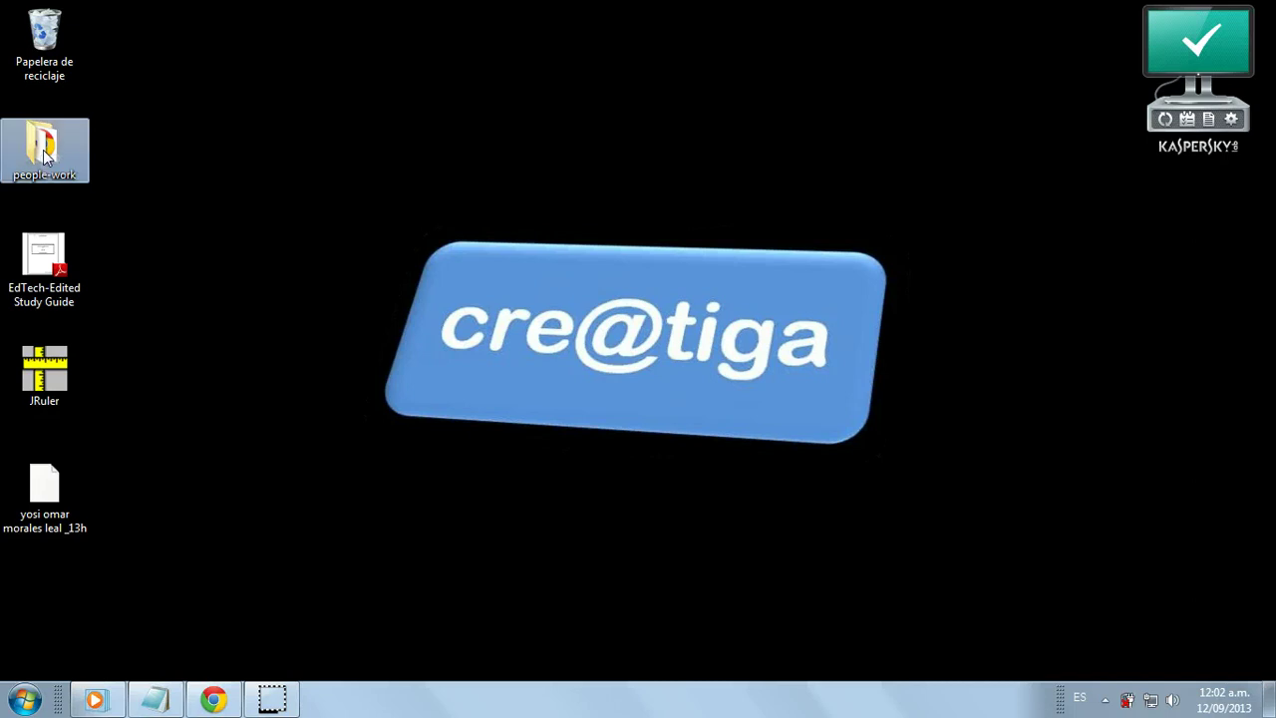
right_click(43, 152)
key(m)
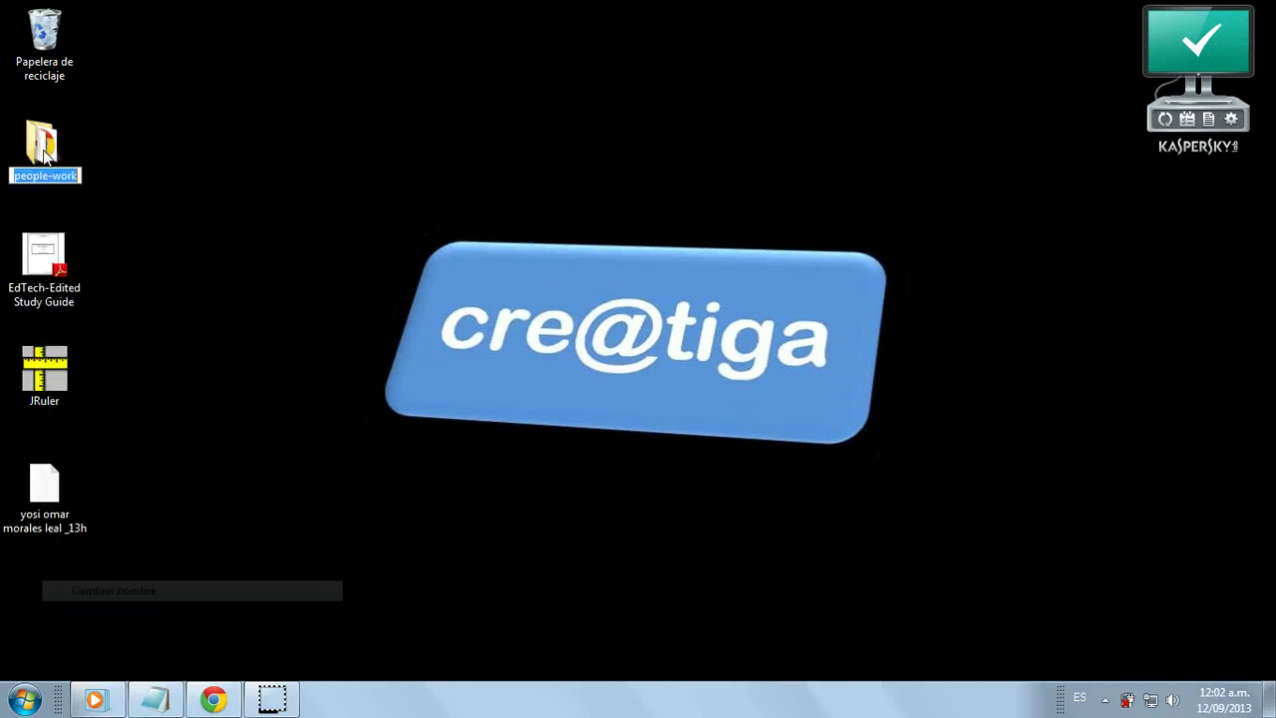
text(carlos)
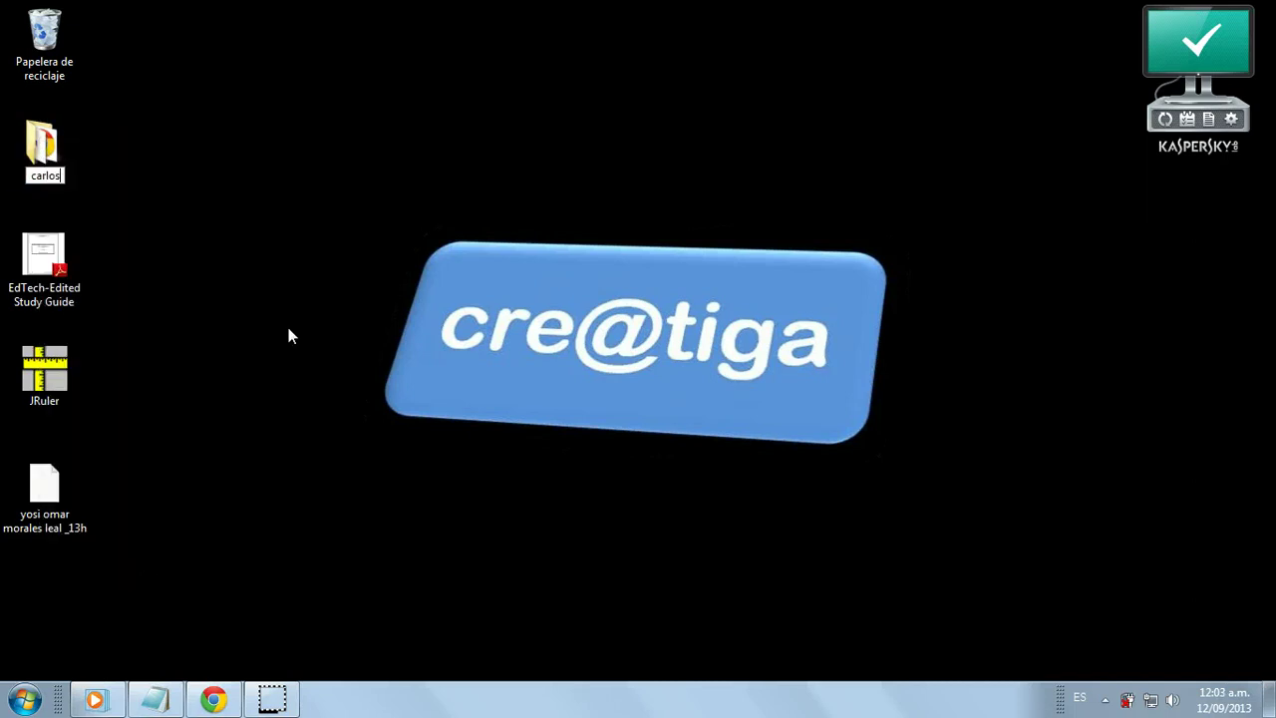
text(raullopez)
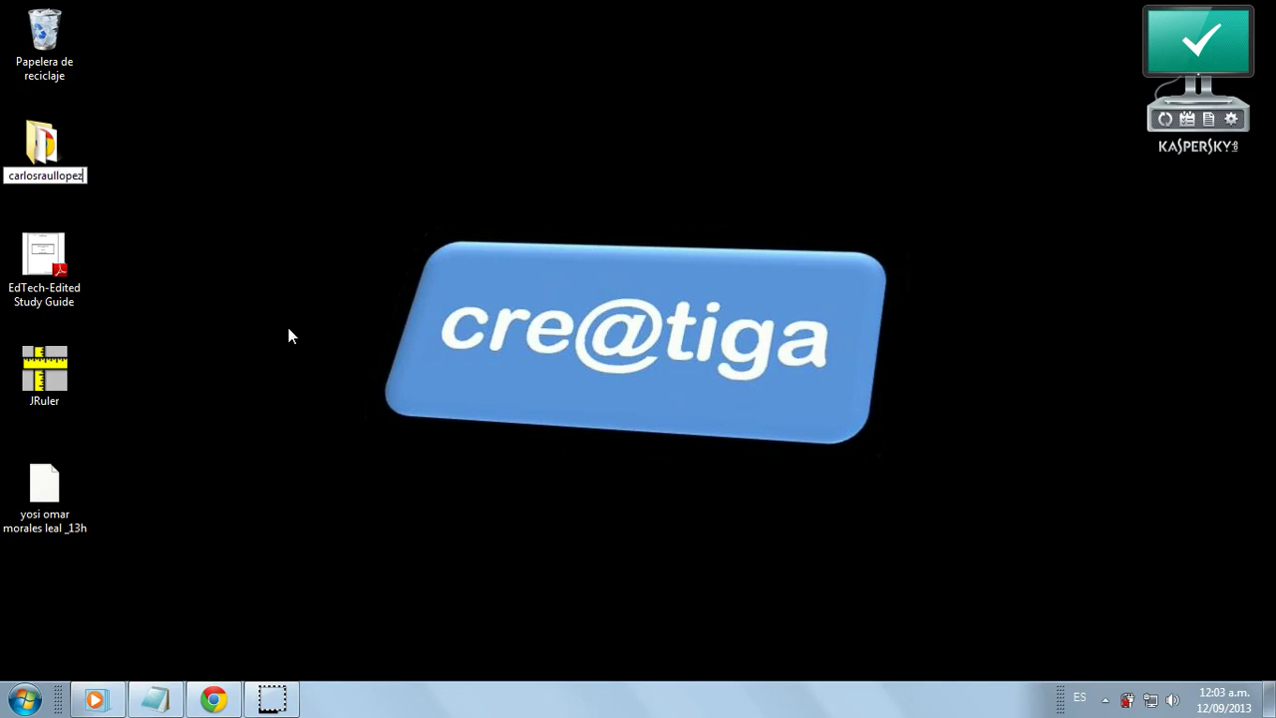
key(Return)
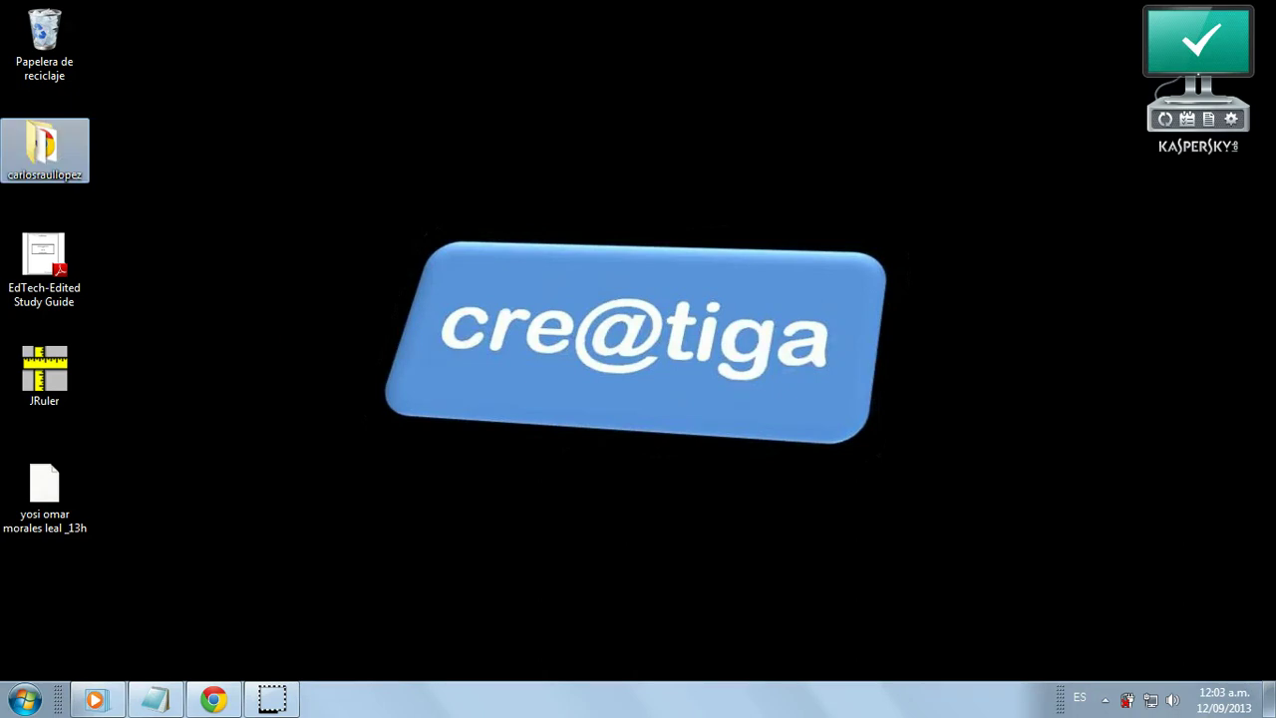
Compress the renamed folder into a same-named RAR archive with WinRAR's 'Añadir a' entry
right_click(39, 144)
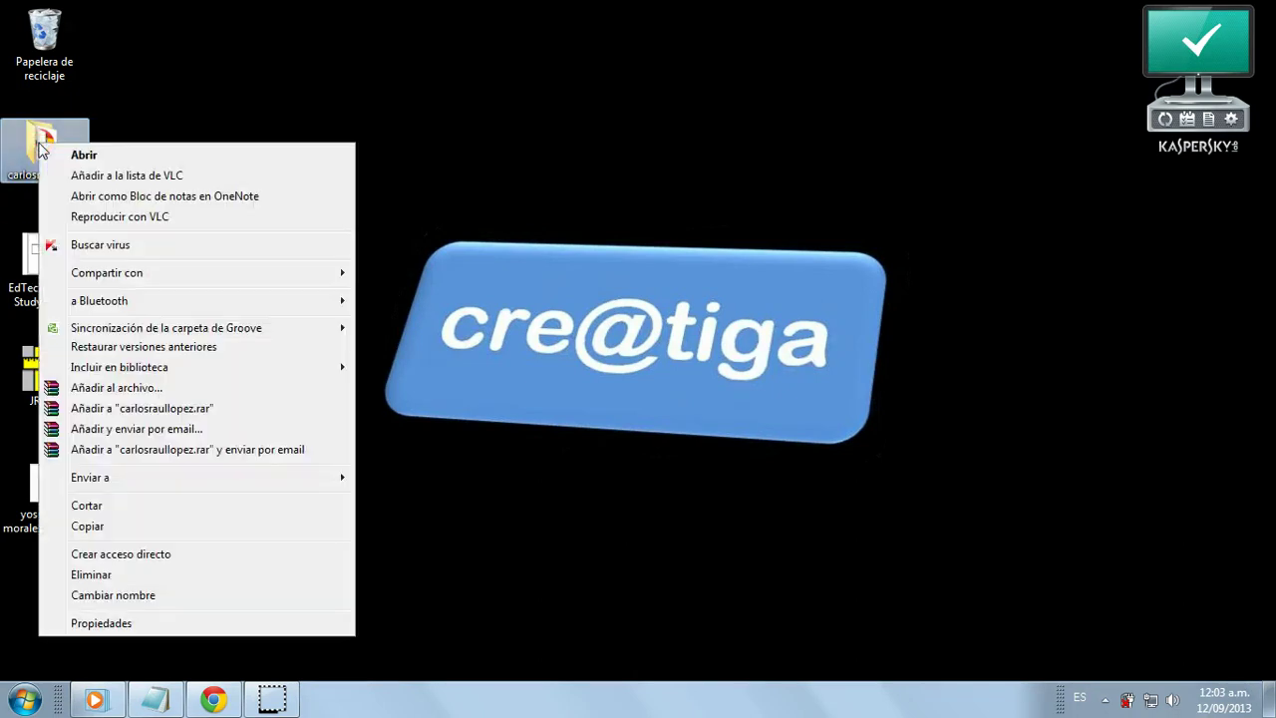
click(289, 409)
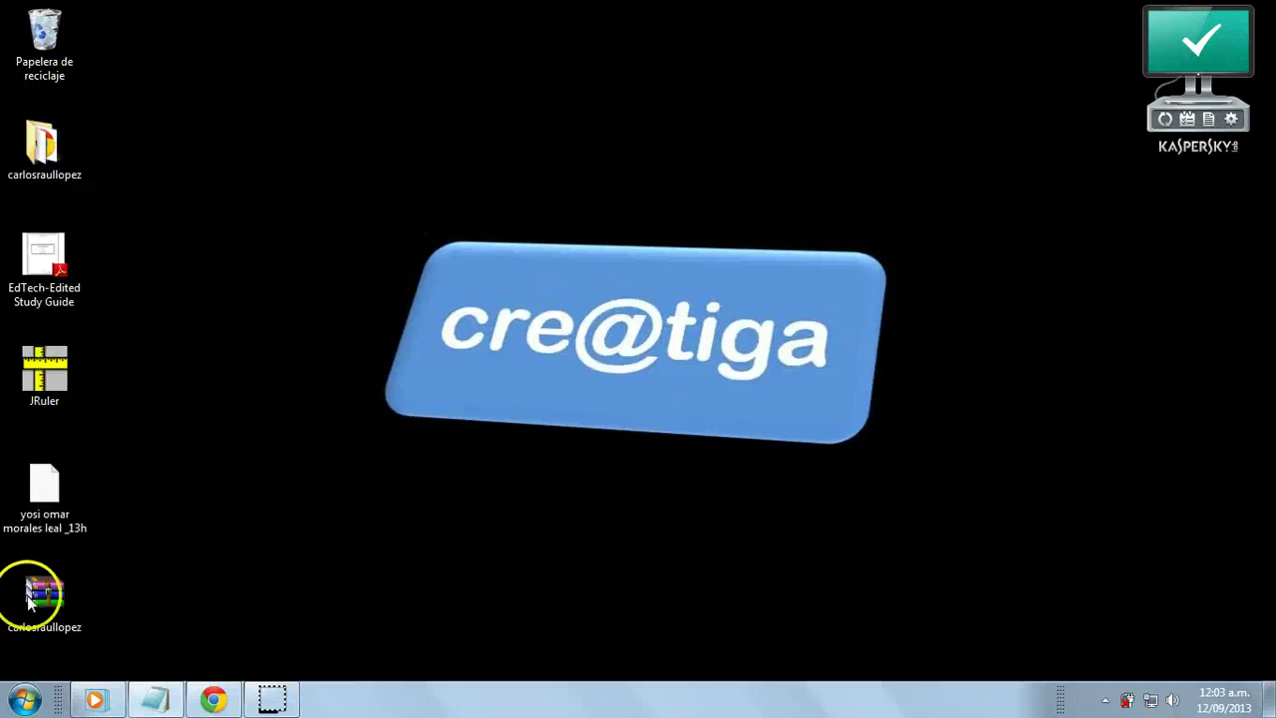
mouse_move(43, 604)
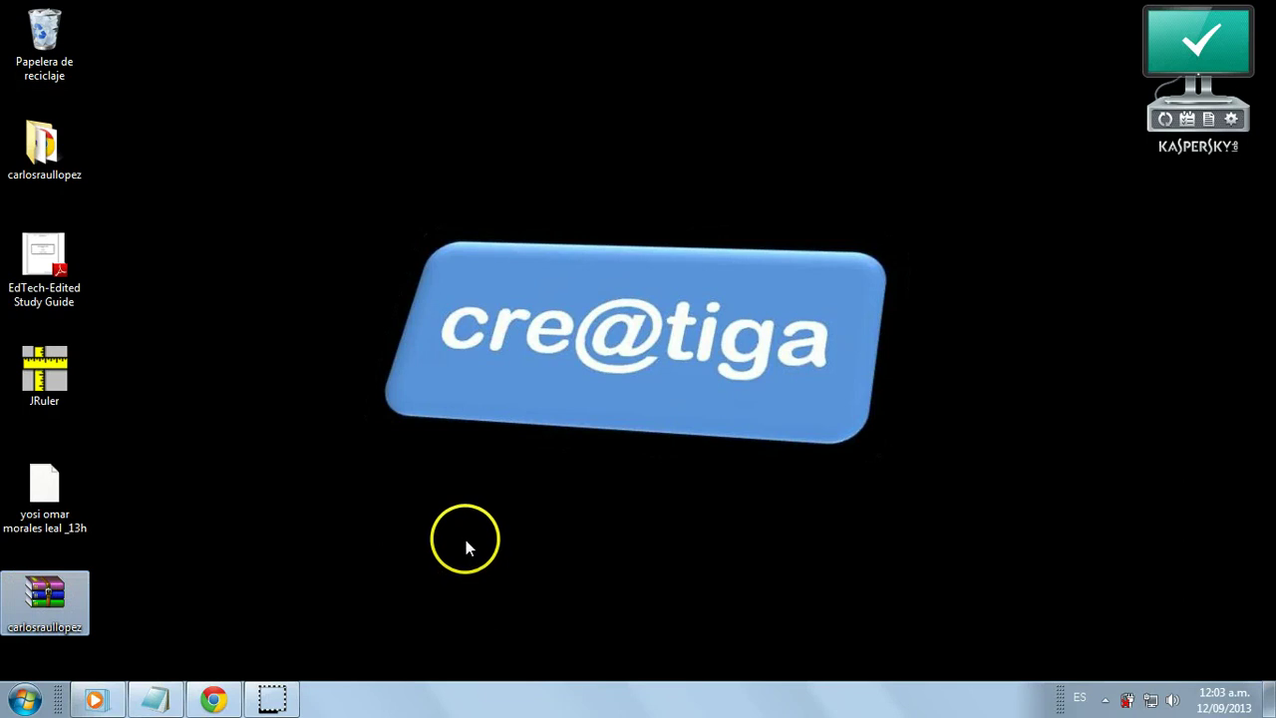